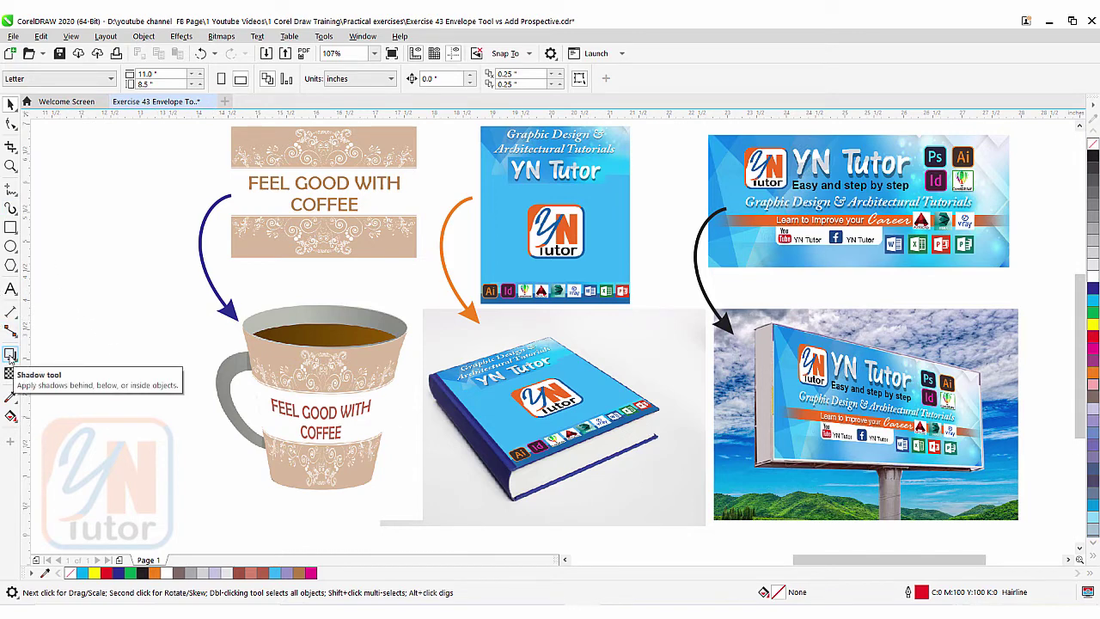
Locate the Envelope tool and the Add Perspective command, and review the finished mug, book, billboard and open-book mockups.
click(11, 354)
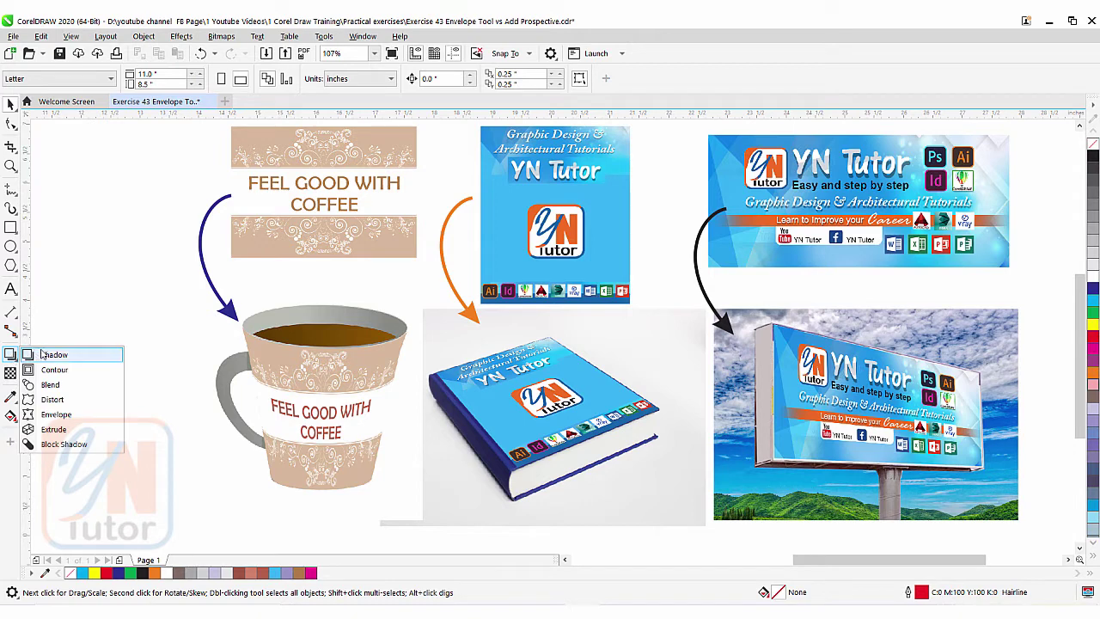
click(60, 416)
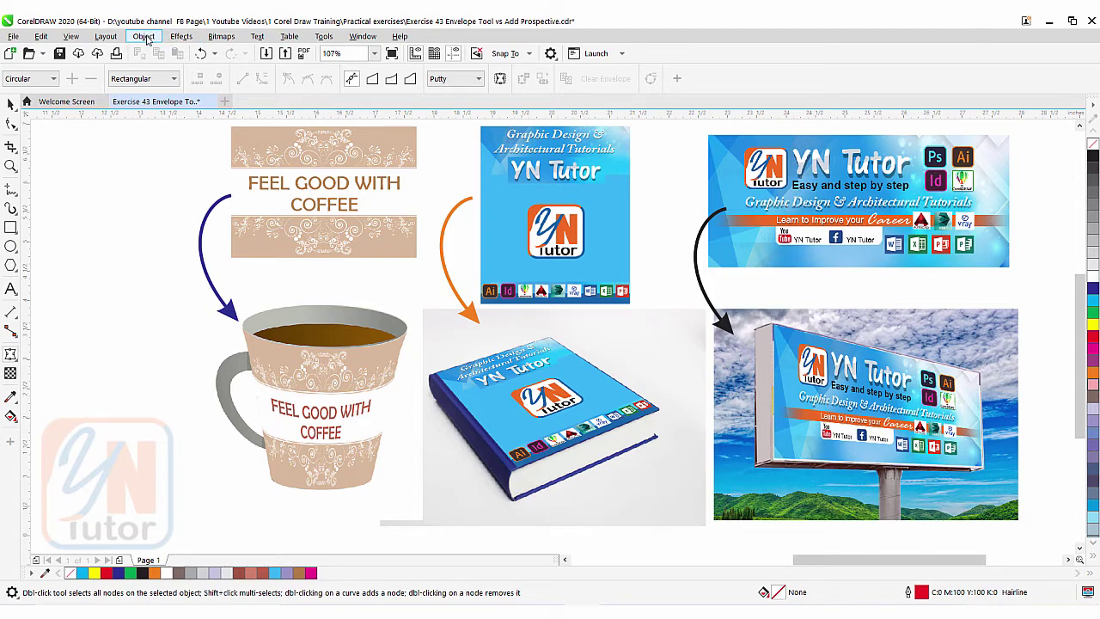
click(144, 38)
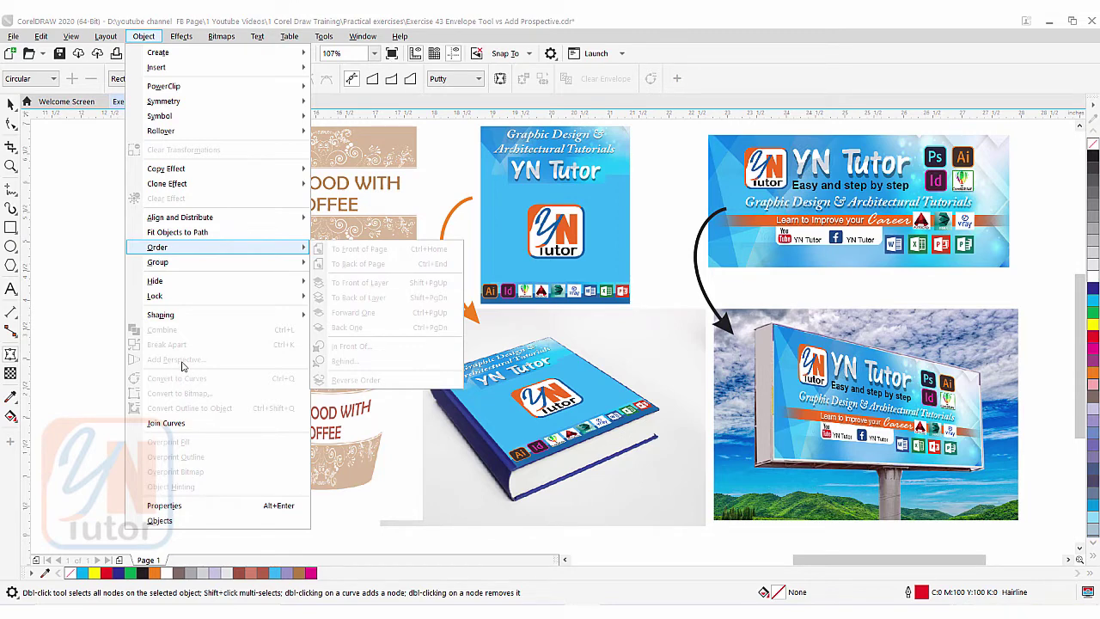
key(Escape)
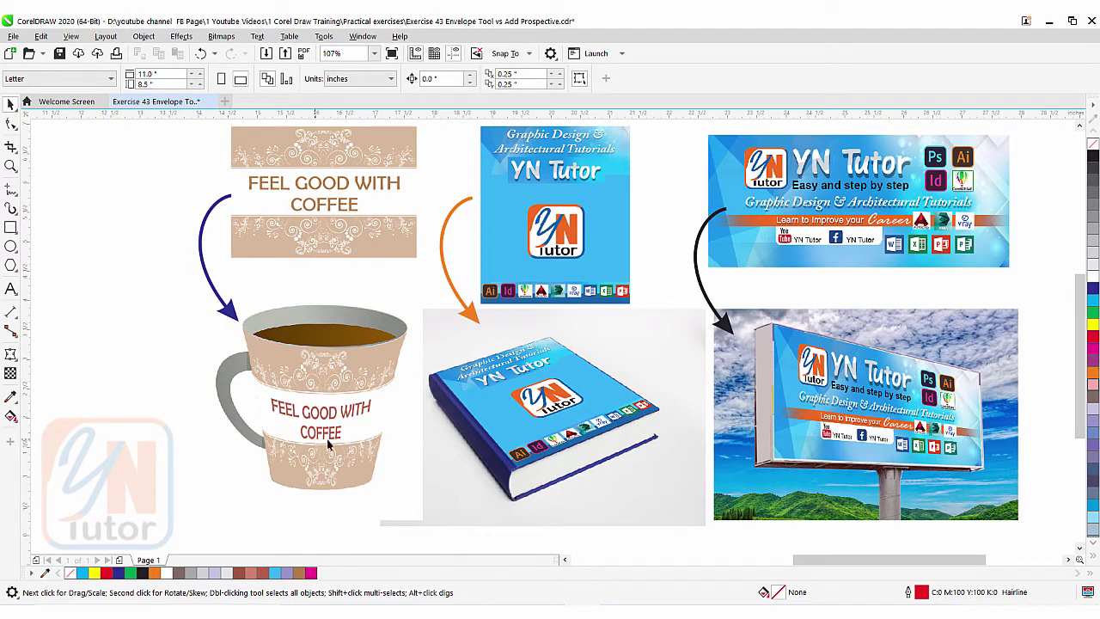
key(h)
drag(678, 405, 307, 393)
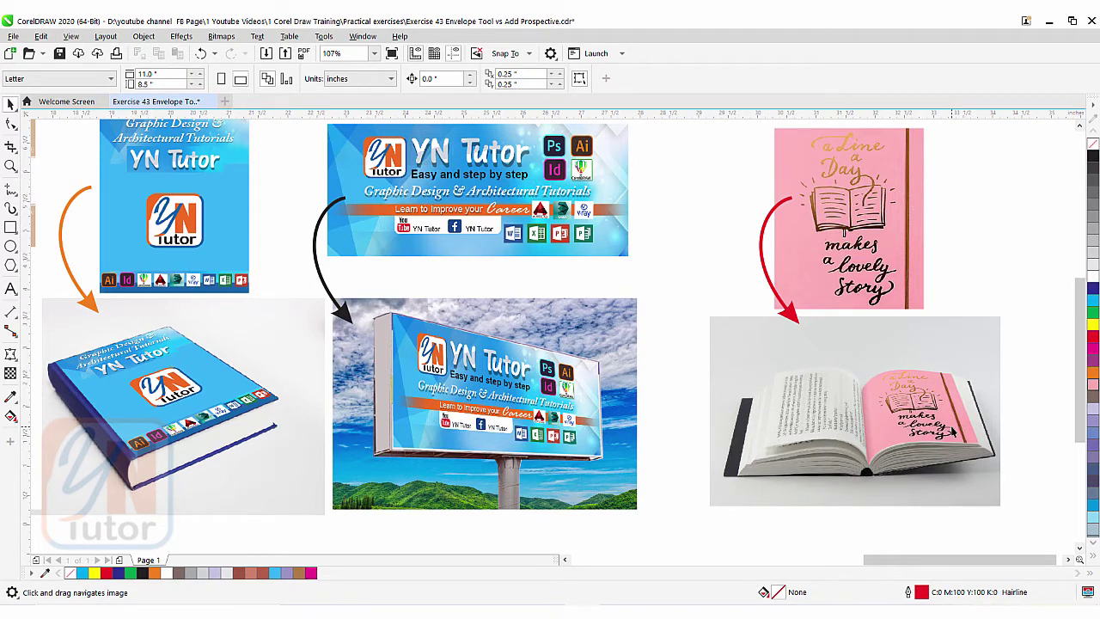
drag(537, 371, 946, 389)
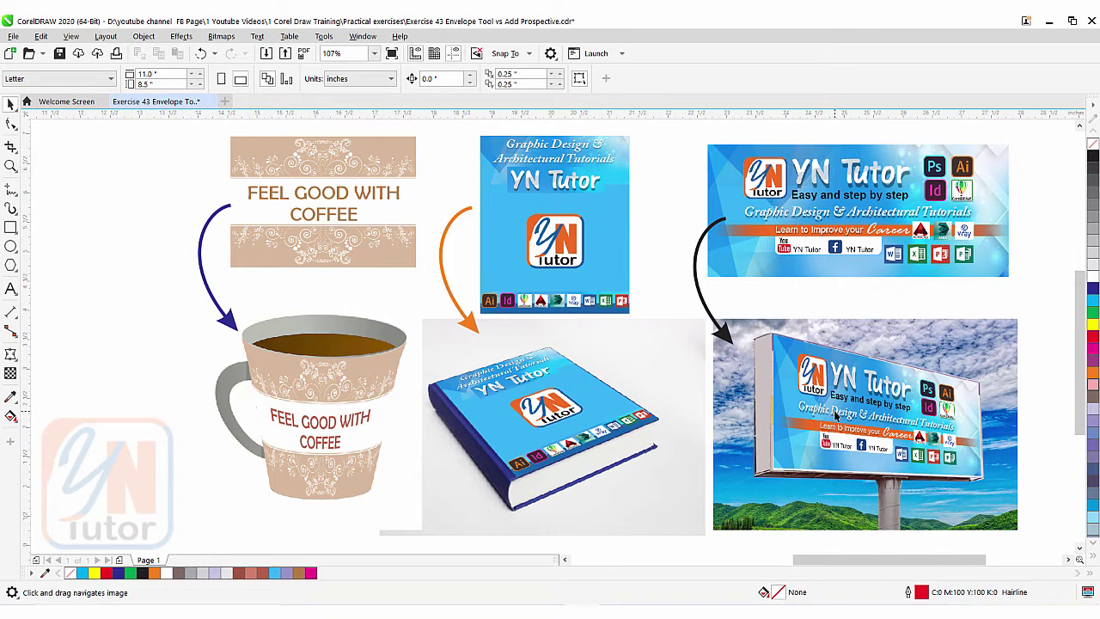
click(327, 219)
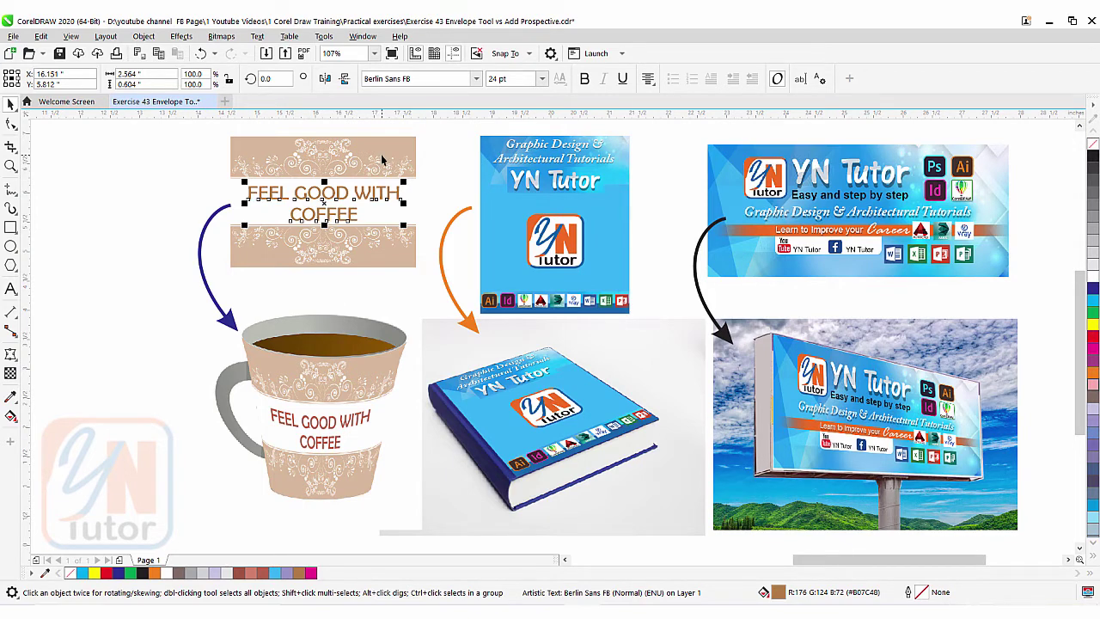
Import the Book Cover, book, floral-1181119_1280 and coffee-36726_1280 images from the Free Images folder.
click(14, 36)
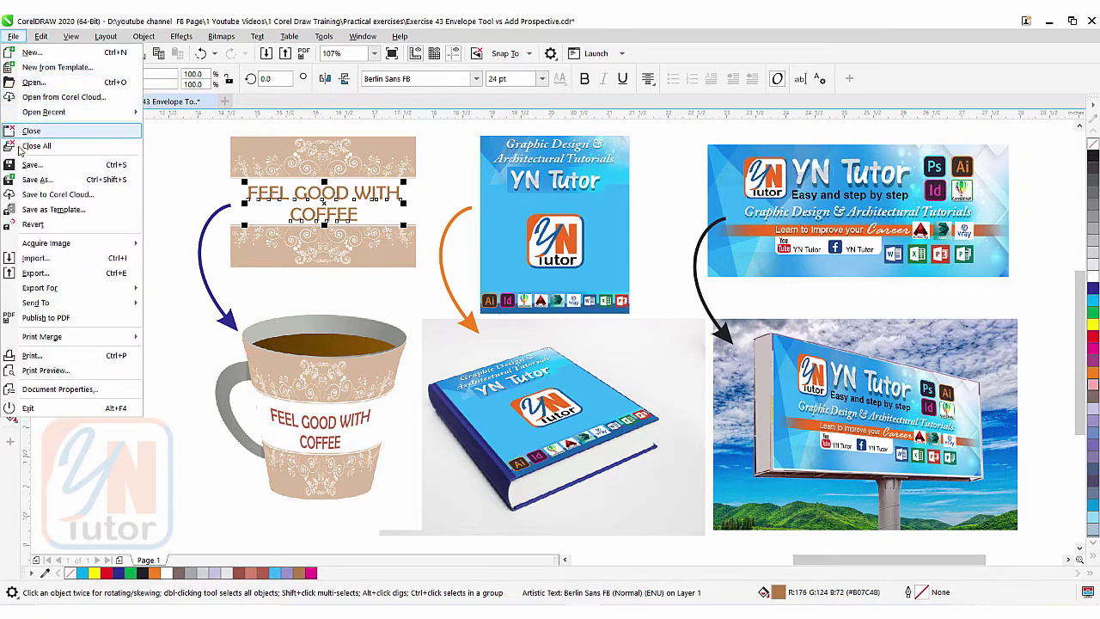
click(48, 263)
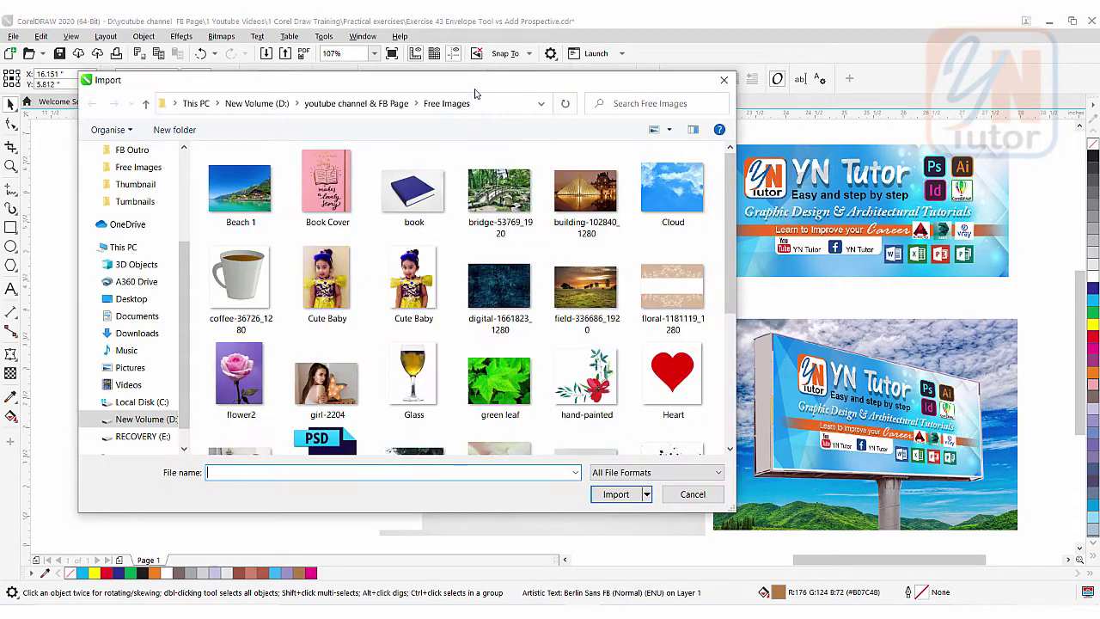
drag(479, 91, 686, 91)
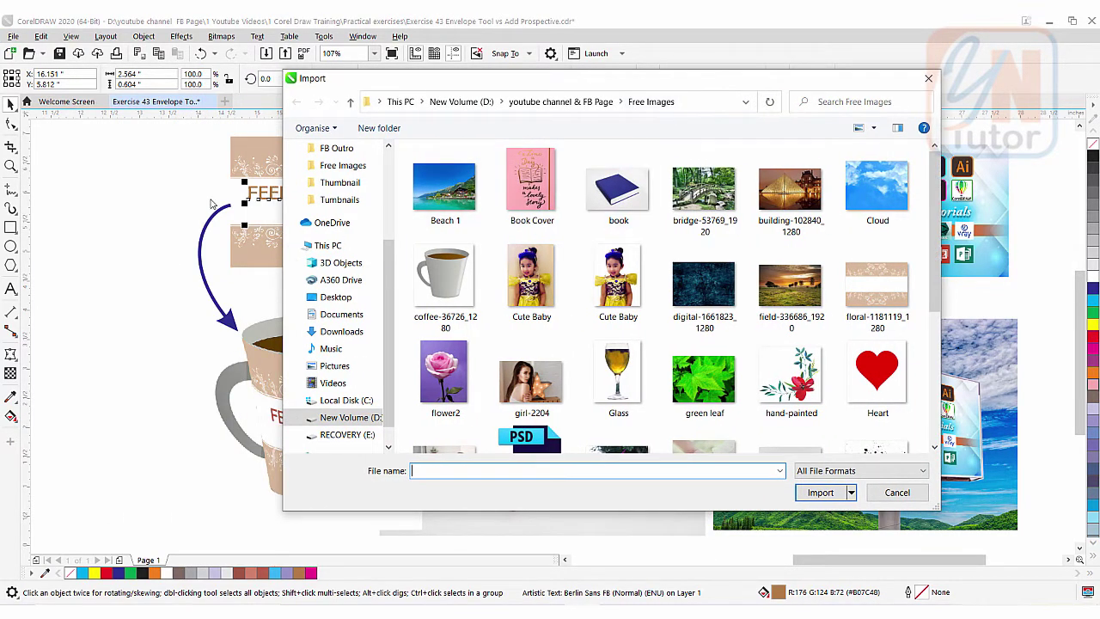
click(540, 184)
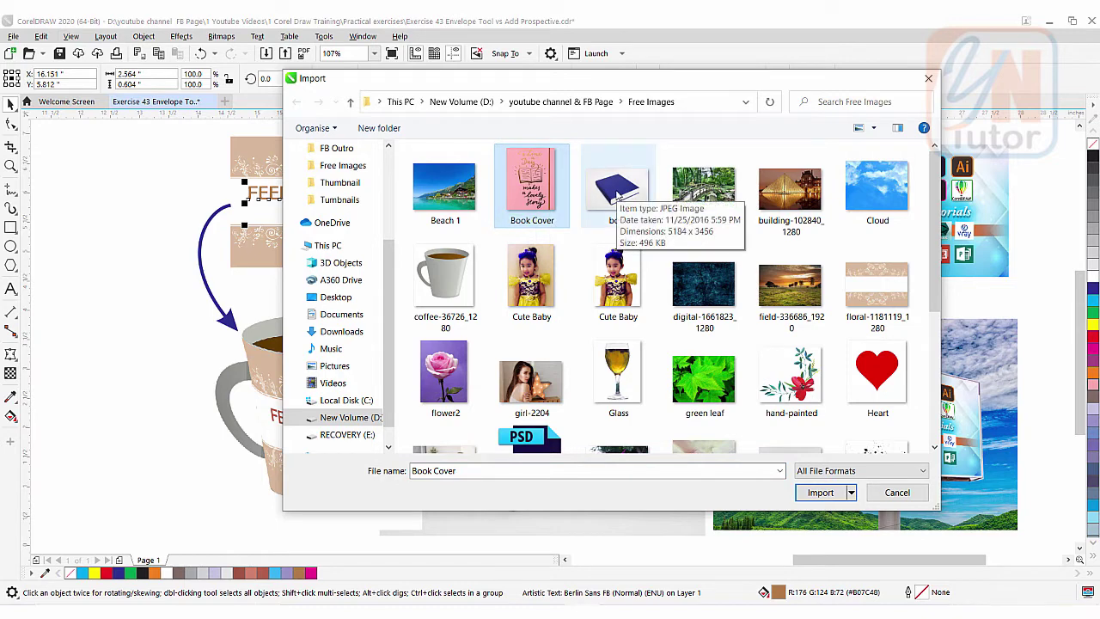
ctrl+click(618, 196)
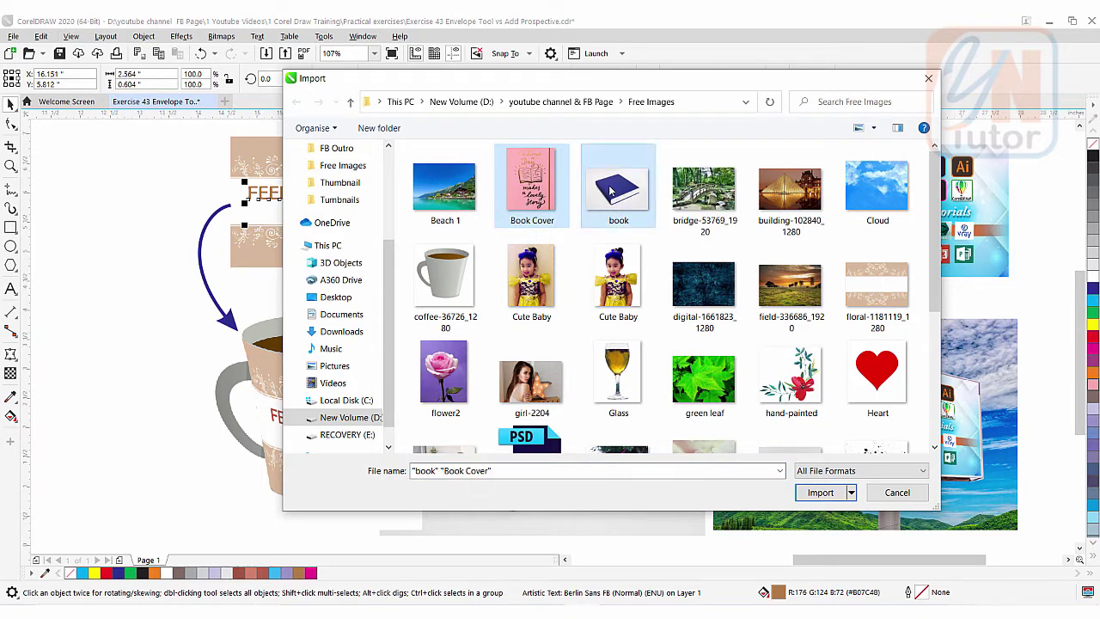
ctrl+click(868, 284)
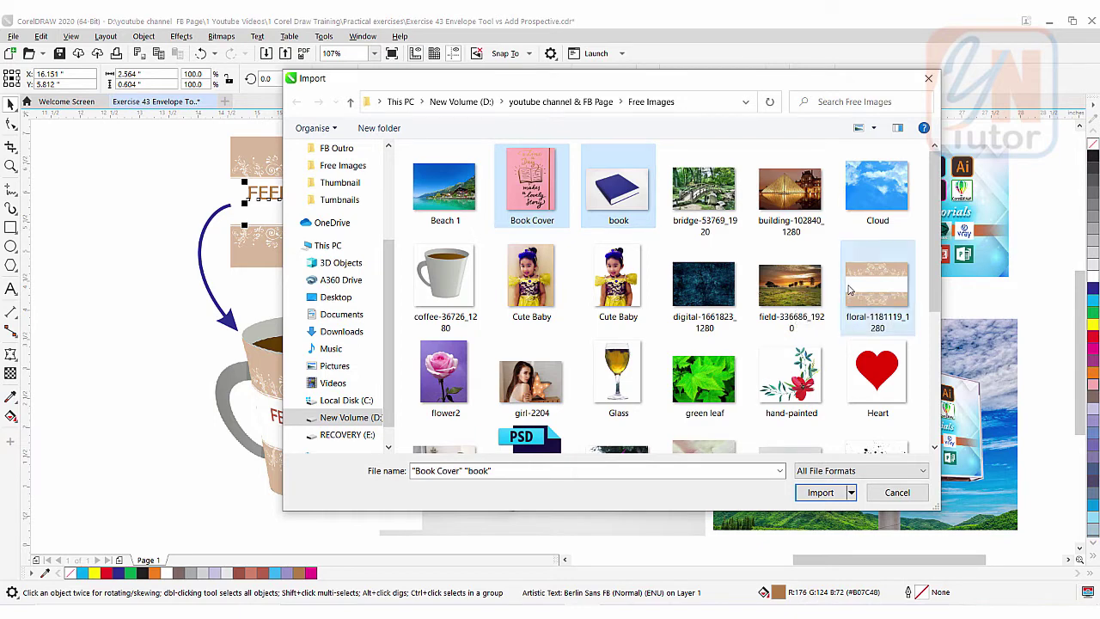
ctrl+click(446, 276)
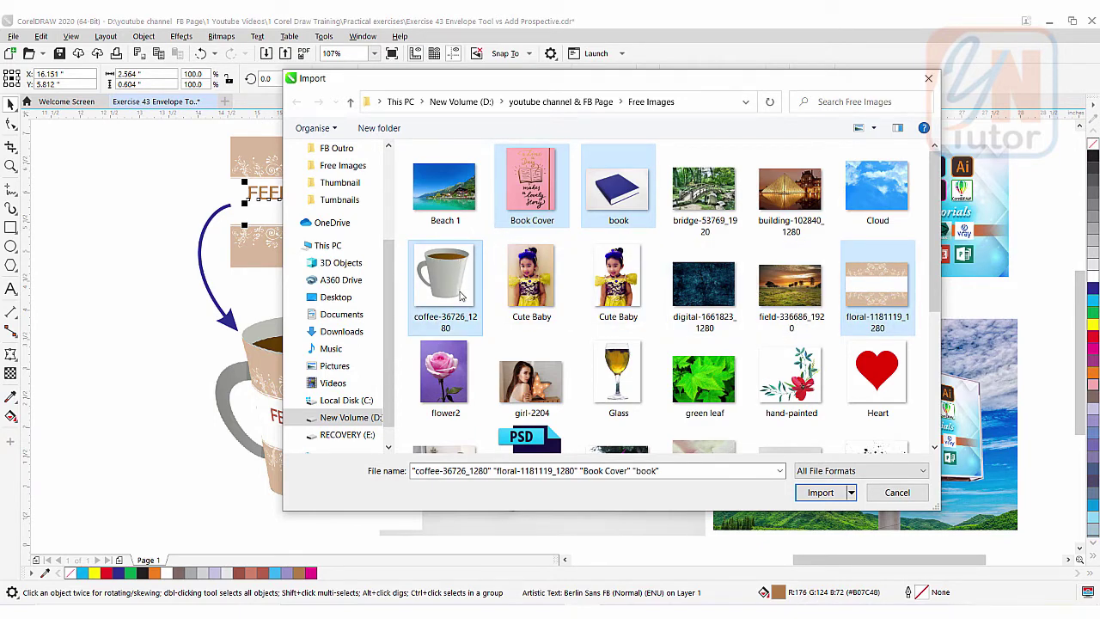
click(820, 492)
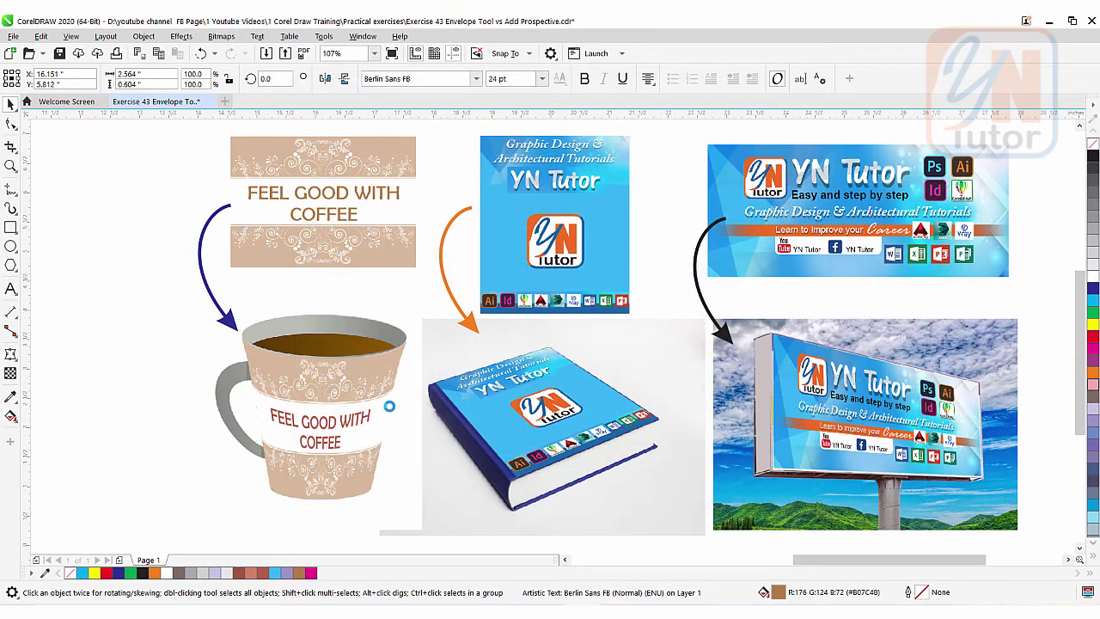
Place the imported book cover, book, mug and floral images in the empty area beside the examples, and remove them again.
scroll(799, 425, left, 5)
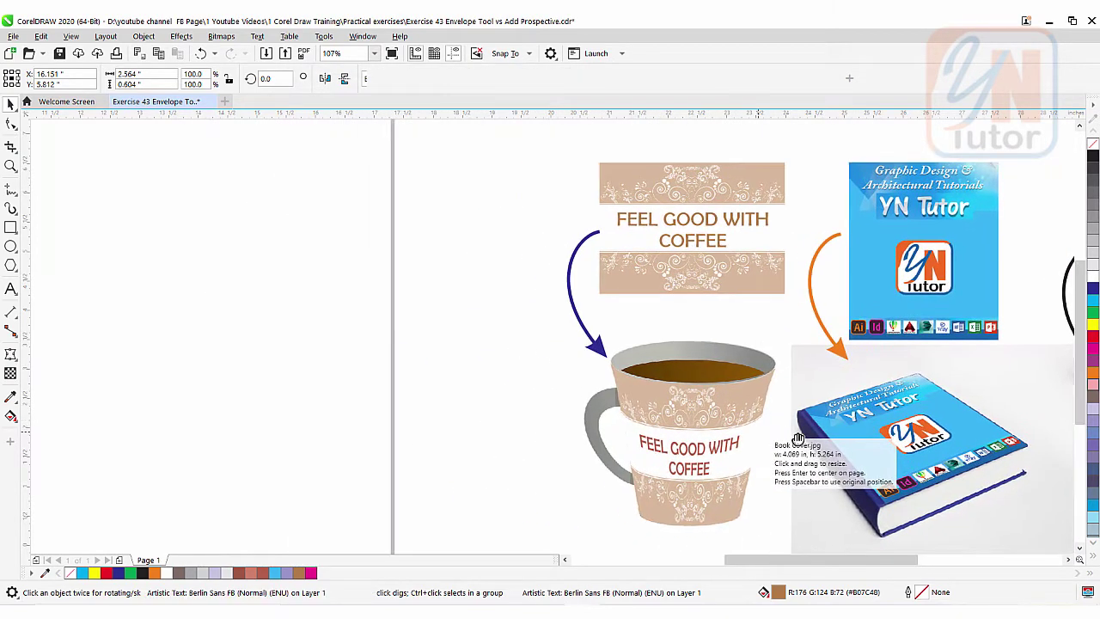
drag(170, 213, 383, 409)
drag(353, 247, 478, 456)
drag(344, 364, 491, 498)
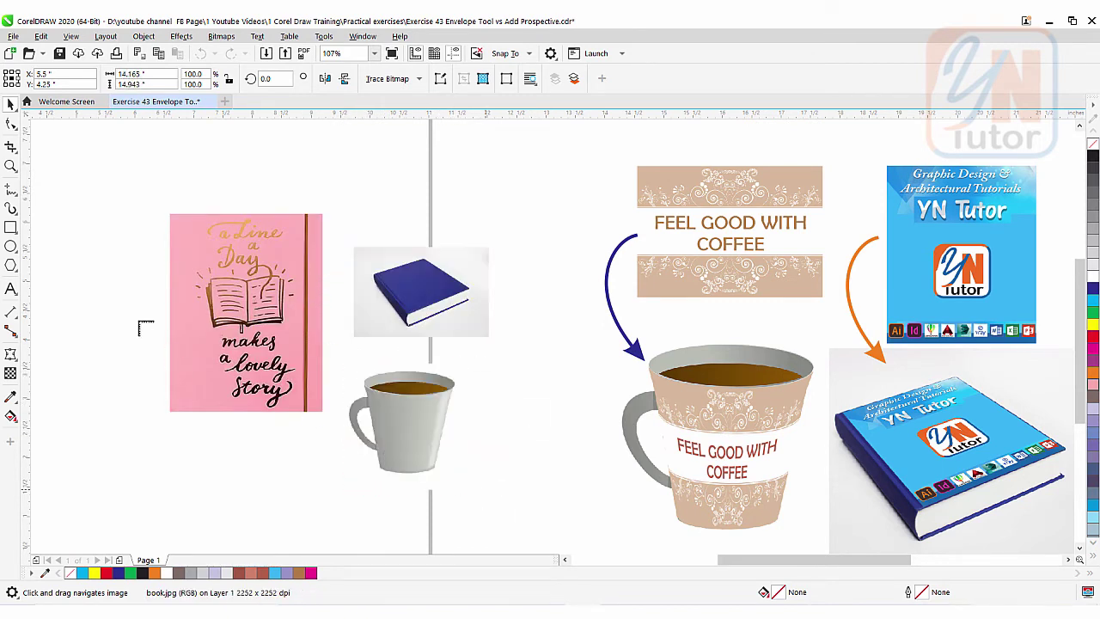
drag(97, 280, 263, 398)
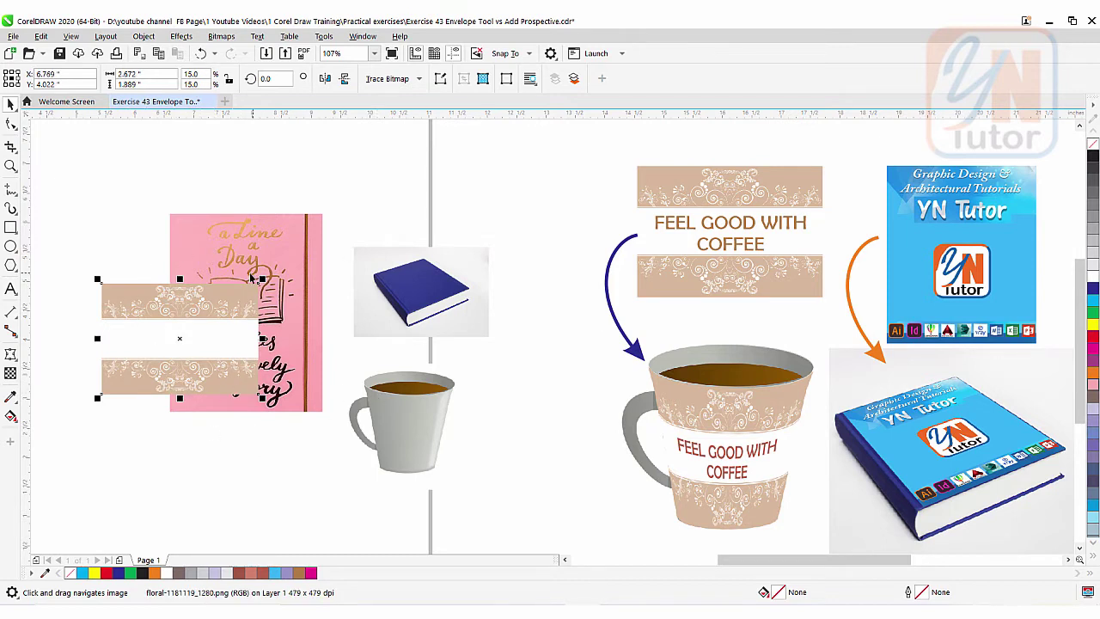
drag(52, 155, 489, 495)
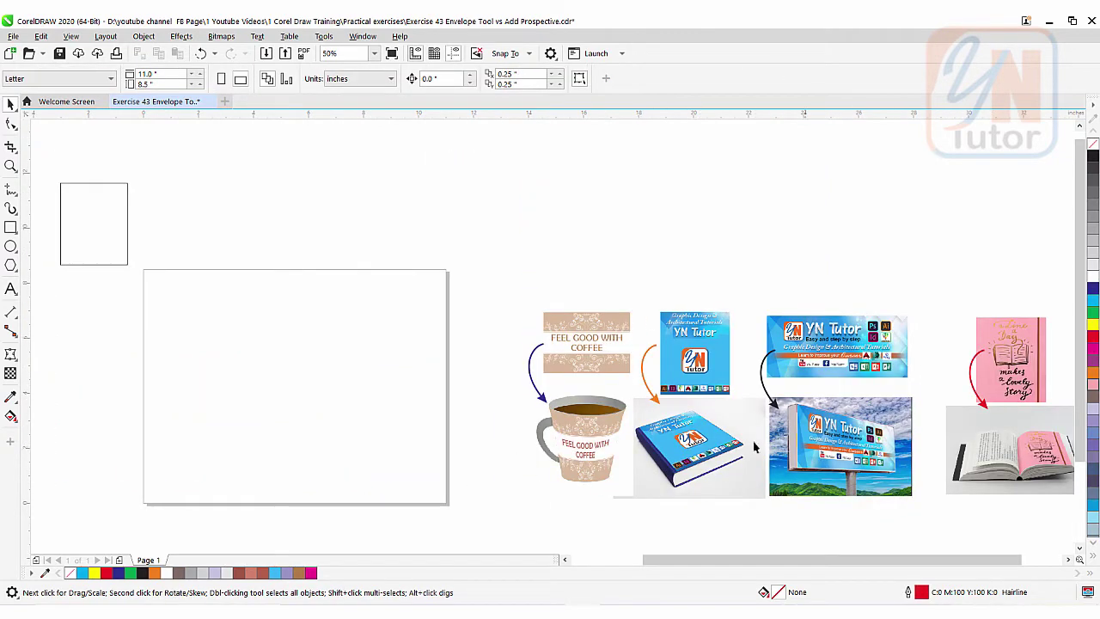
Bring the blank billboard photo and the flat YN Tutor banner from the examples onto the page together.
drag(800, 481, 809, 425)
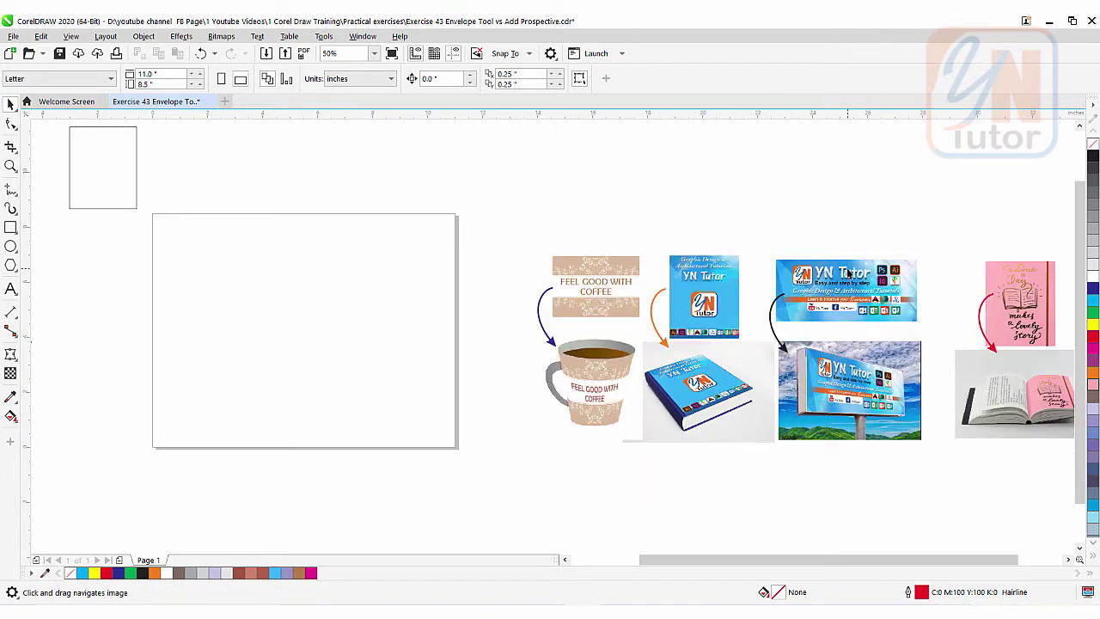
click(784, 427)
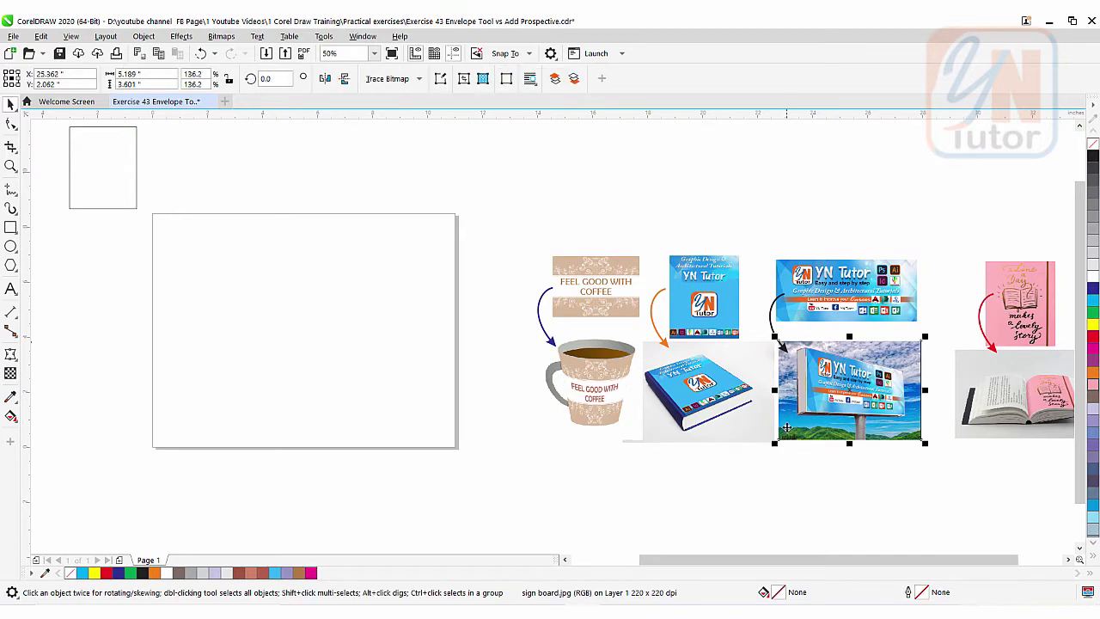
shift+click(842, 275)
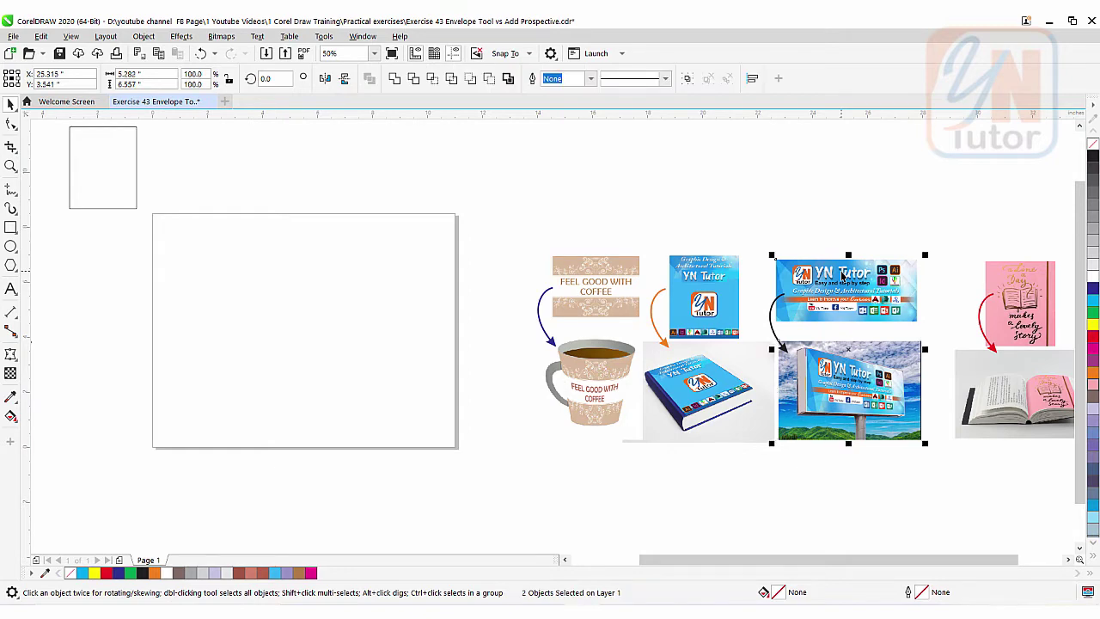
drag(842, 274, 369, 258)
scroll(137, 296, up, 2)
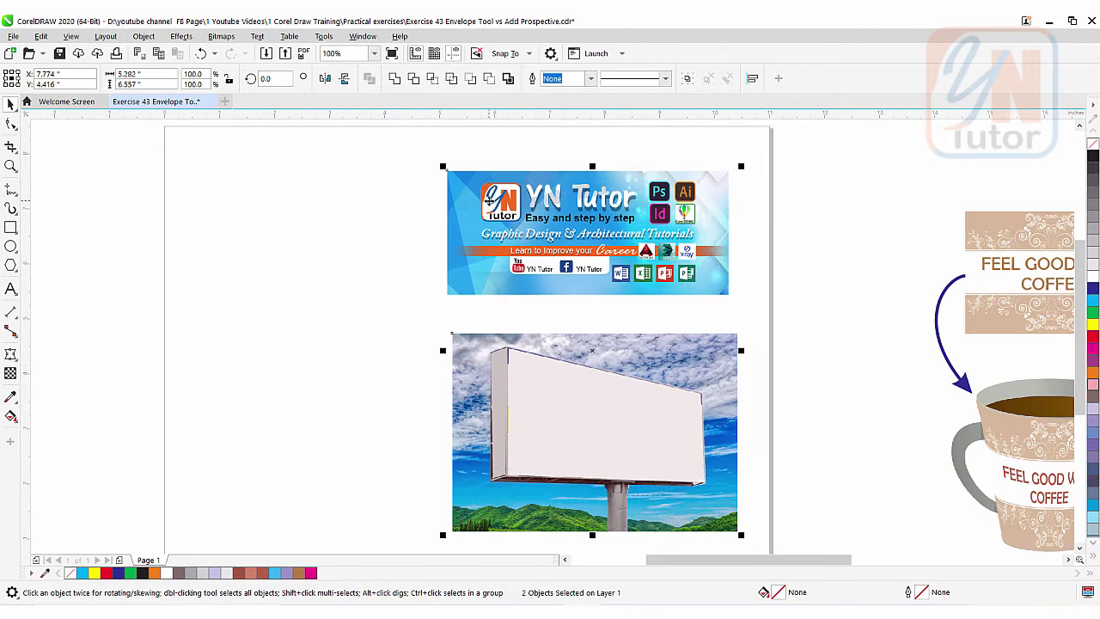
key(Escape)
Apply the Add Perspective effect to the flat YN Tutor banner above the billboard photo.
click(464, 208)
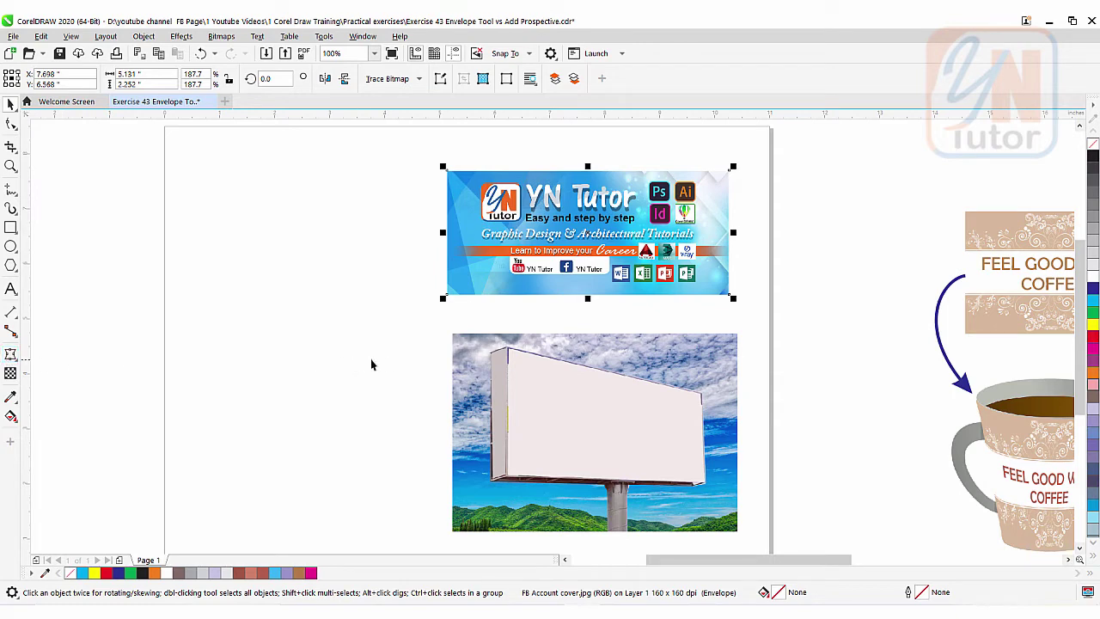
key(h)
mouse_move(395, 366)
mouse_down()
mouse_move(424, 338)
mouse_move(413, 361)
mouse_up()
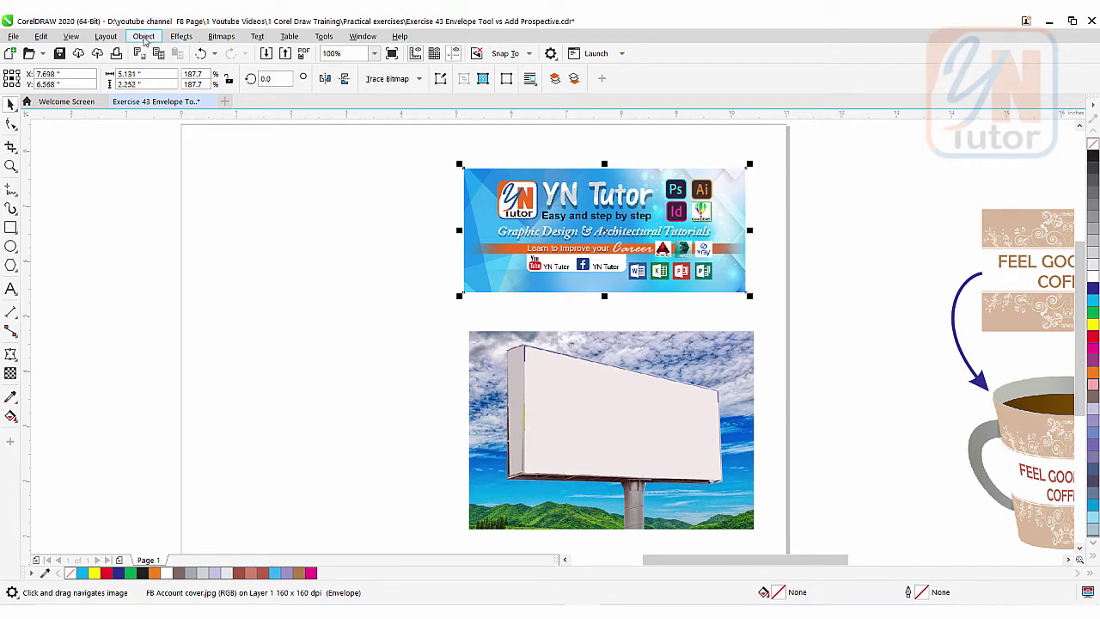
click(144, 36)
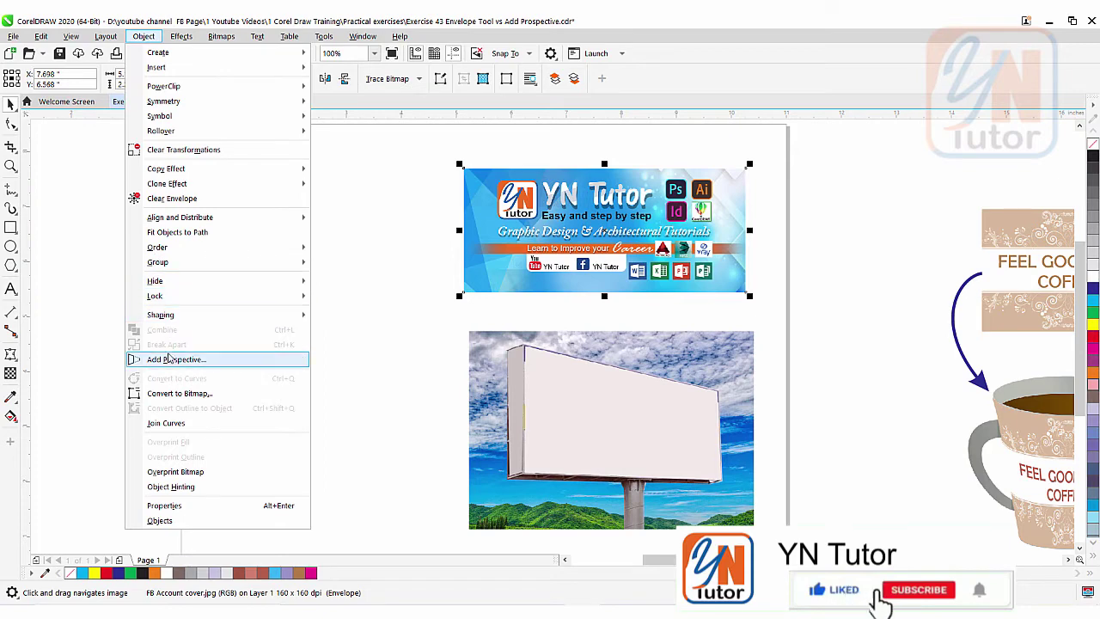
click(169, 361)
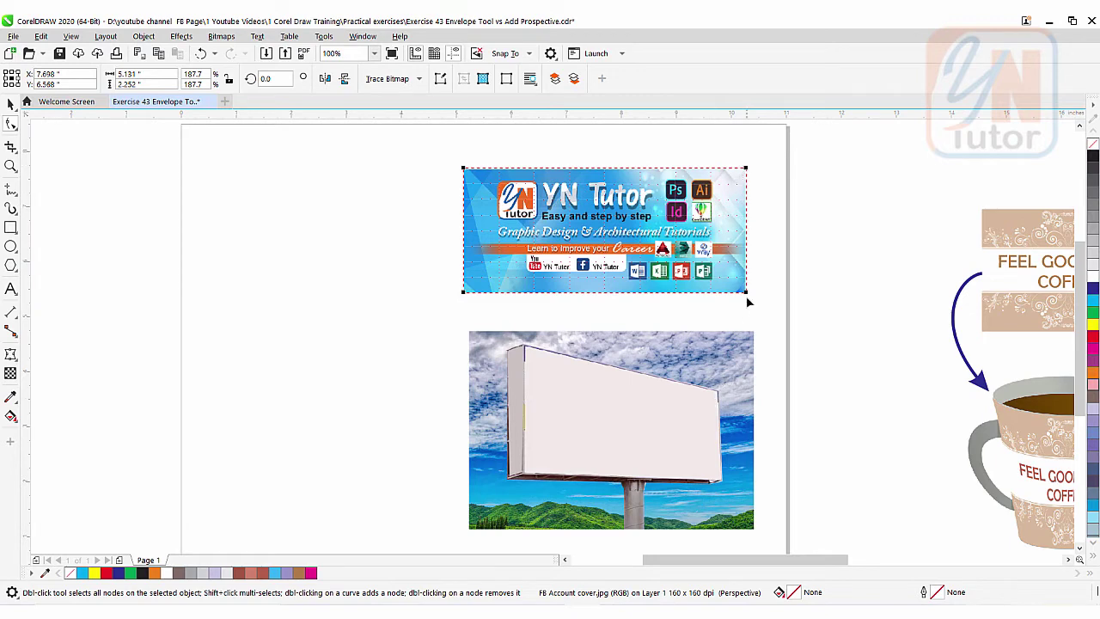
Fit the banner's four perspective corners to the matching corners of the blank billboard face.
drag(746, 292, 720, 478)
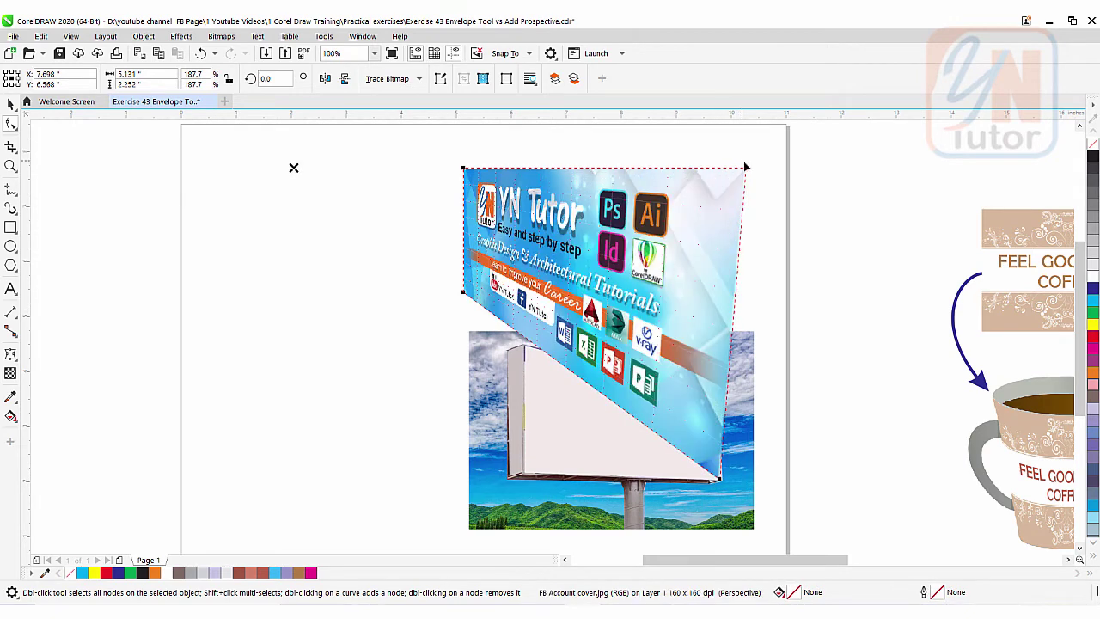
drag(746, 168, 717, 393)
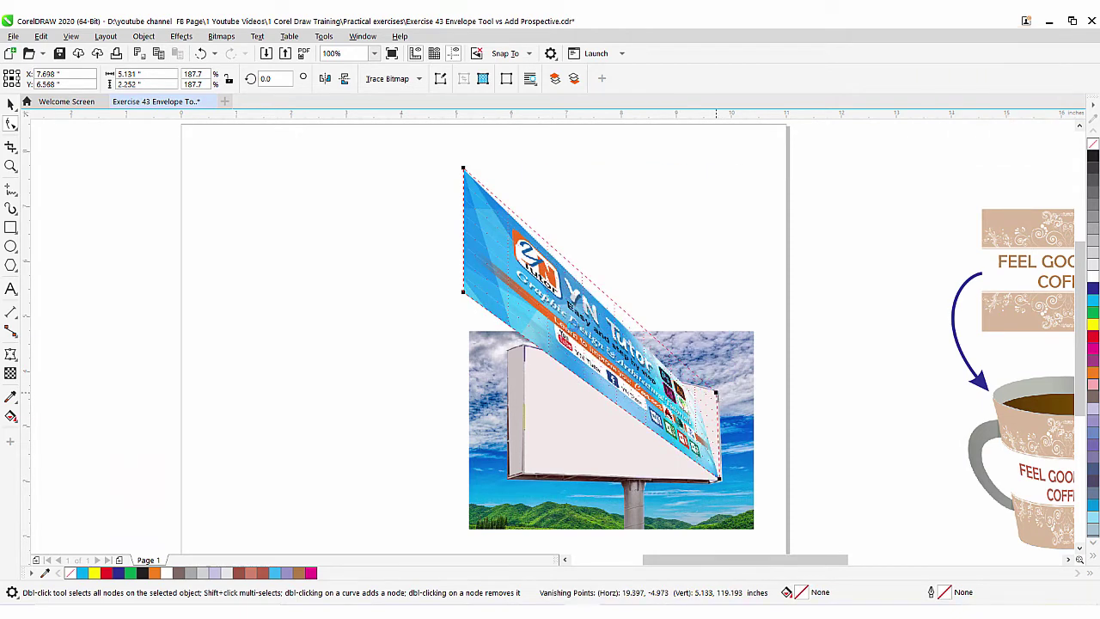
drag(463, 292, 510, 473)
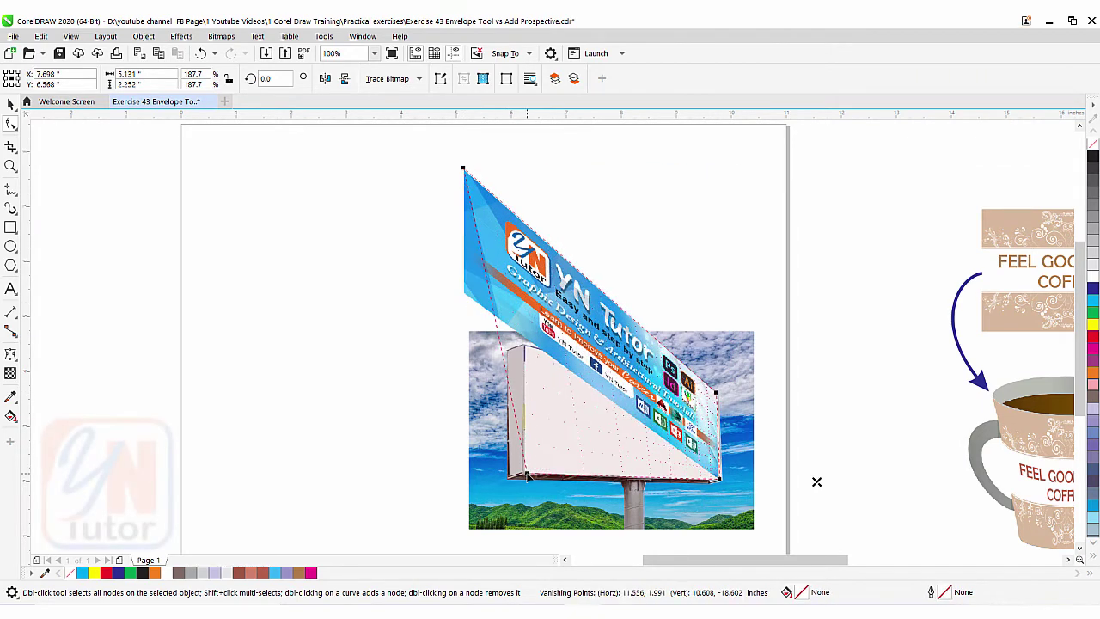
drag(462, 168, 524, 351)
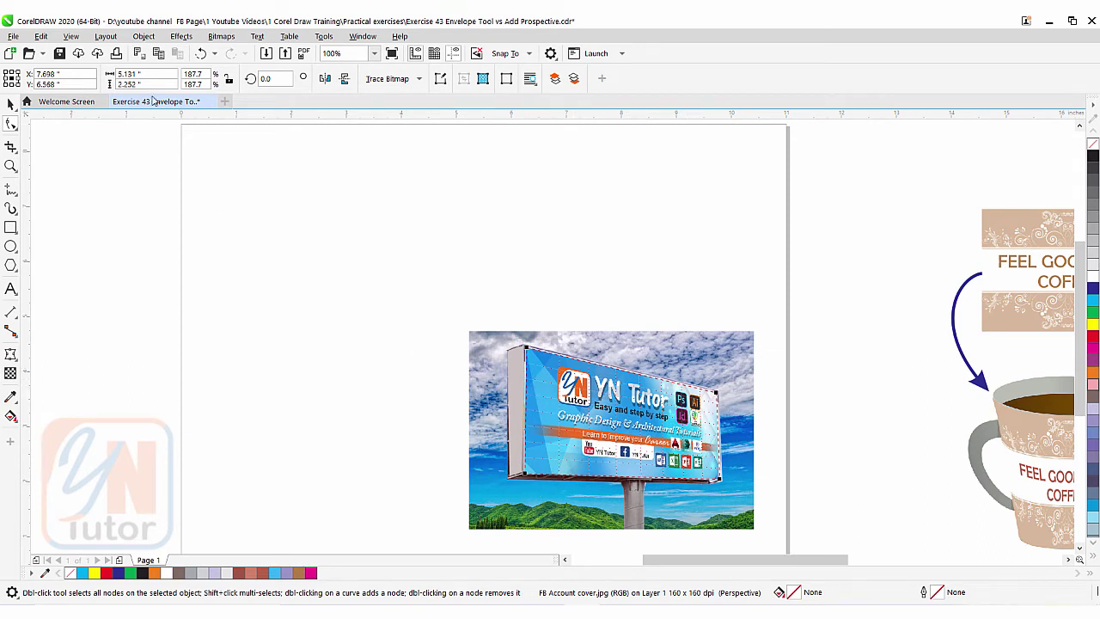
Copy the blue book photo and the flat book cover together from the examples onto the page beside the billboard photo.
drag(521, 386, 613, 297)
scroll(645, 369, down, 2)
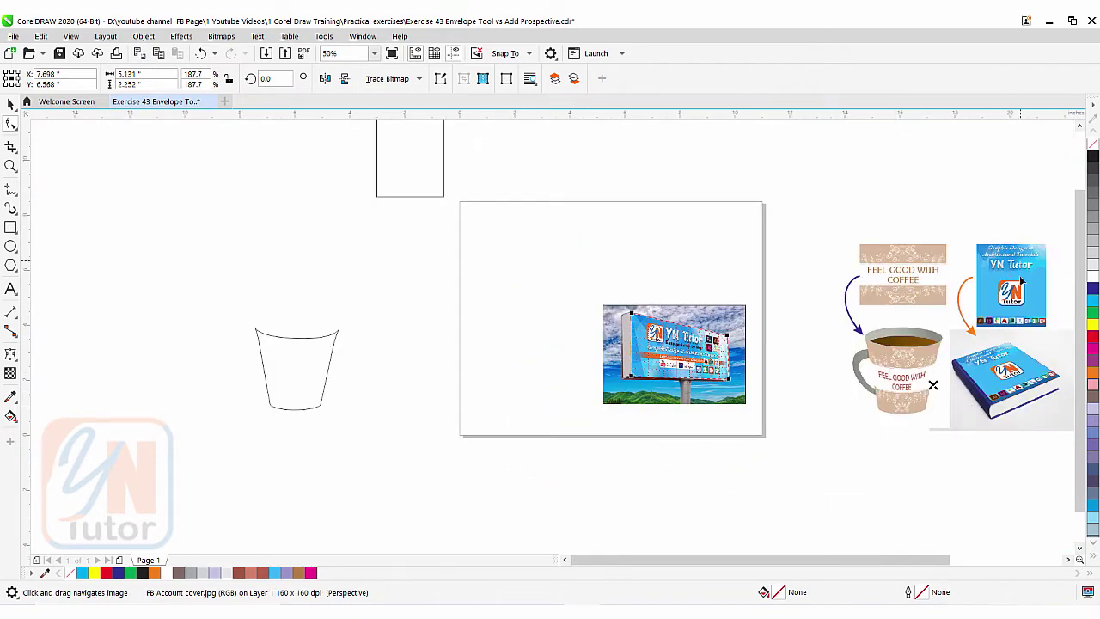
click(1014, 370)
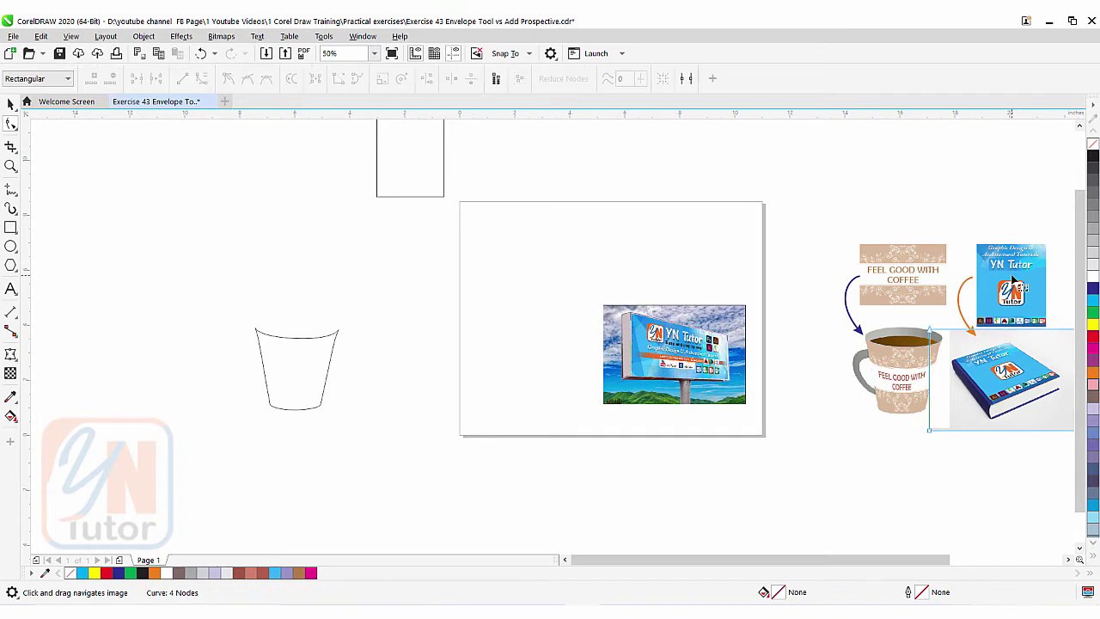
key(space)
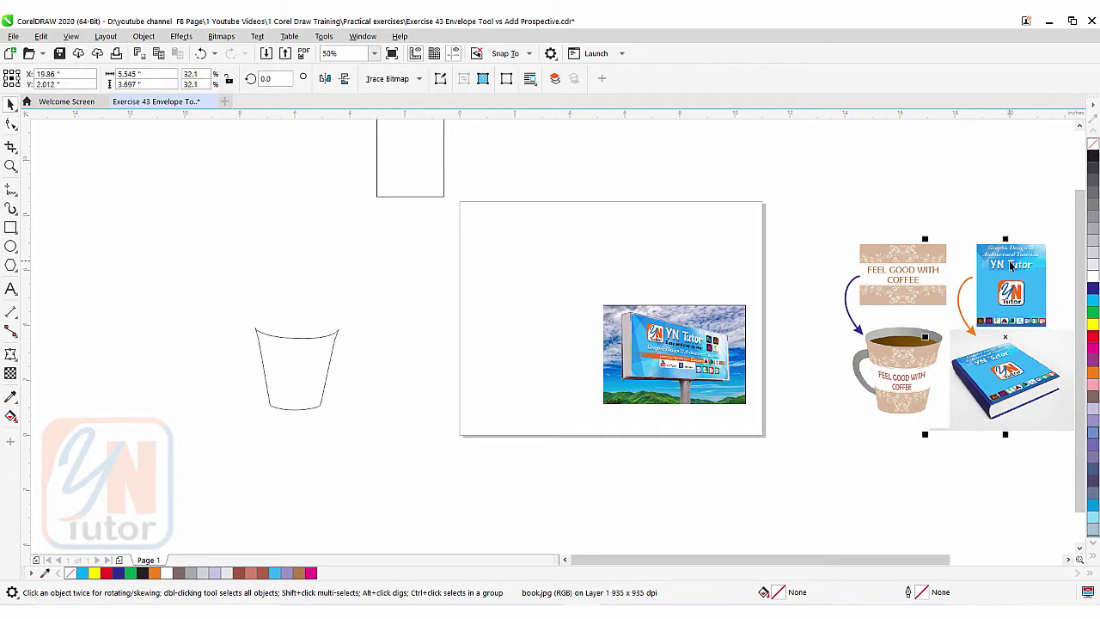
shift+click(1012, 267)
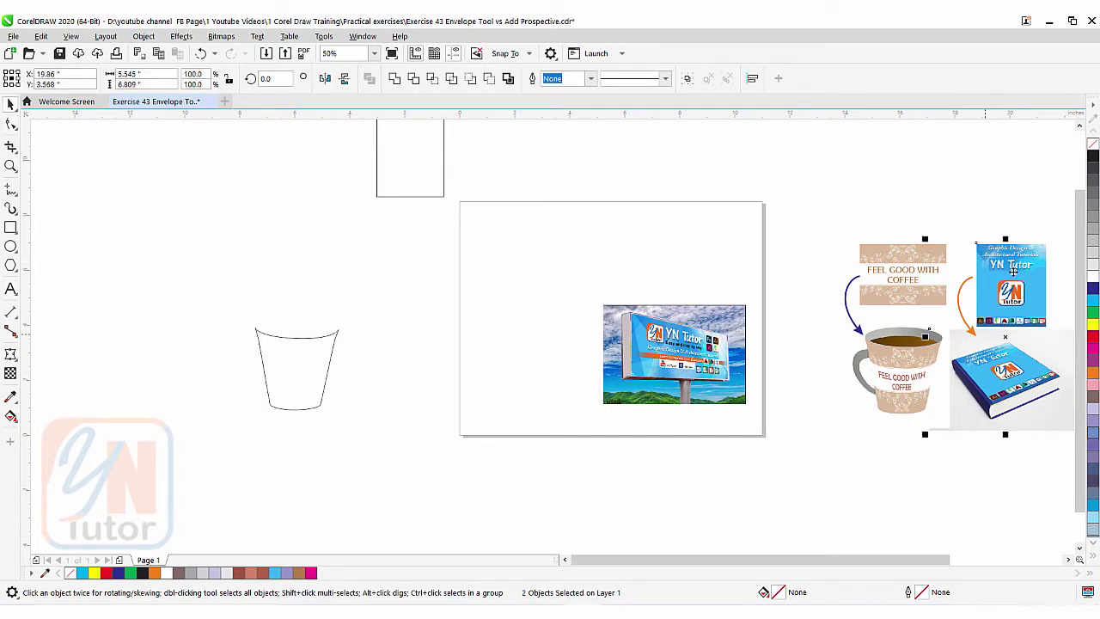
drag(1011, 267, 524, 248)
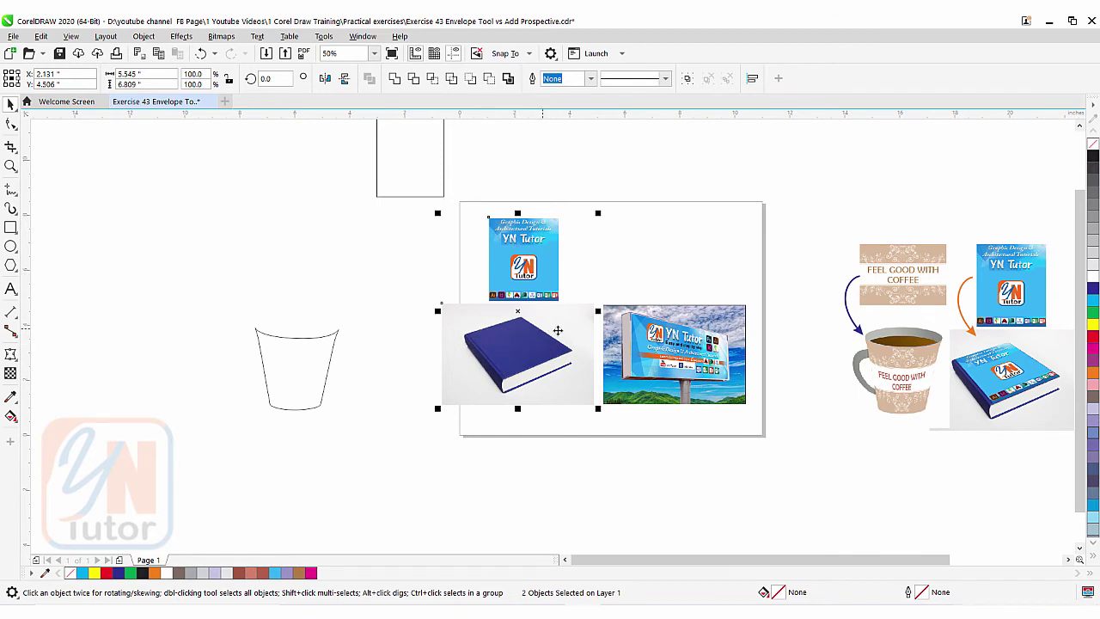
key(Escape)
Duplicate the flat book cover beside the original and apply Add Perspective to the copy.
click(509, 258)
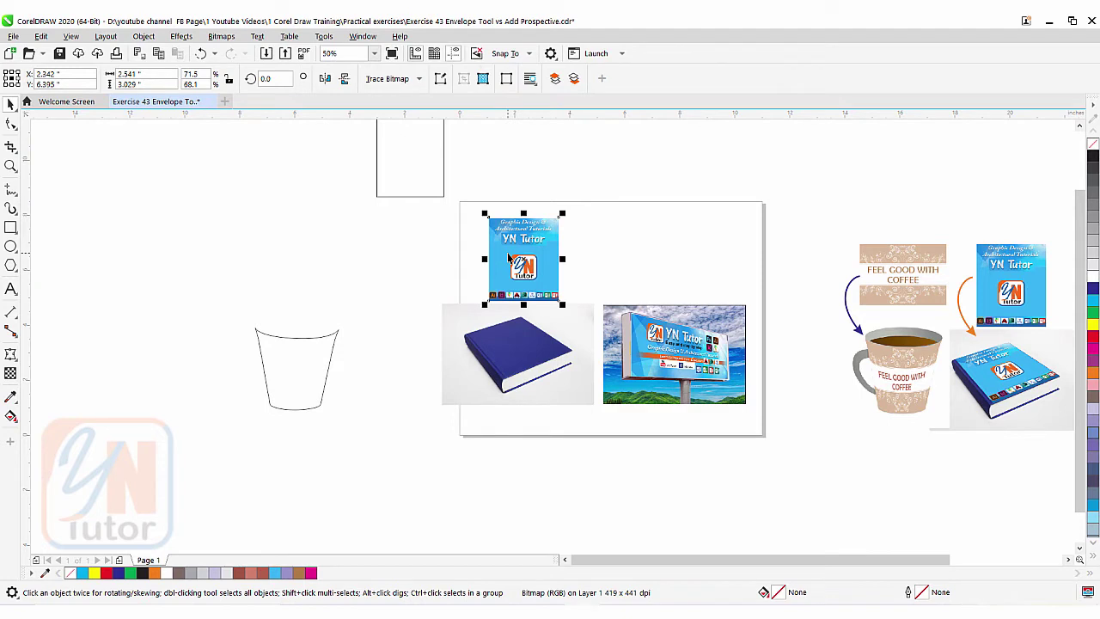
drag(509, 258, 593, 252)
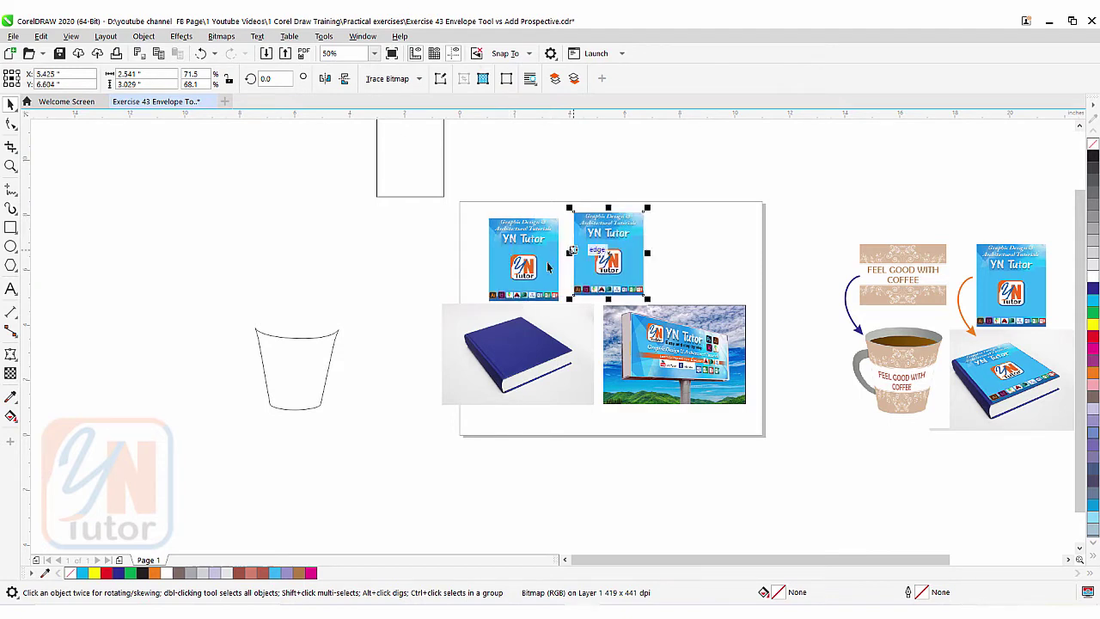
click(144, 37)
click(158, 365)
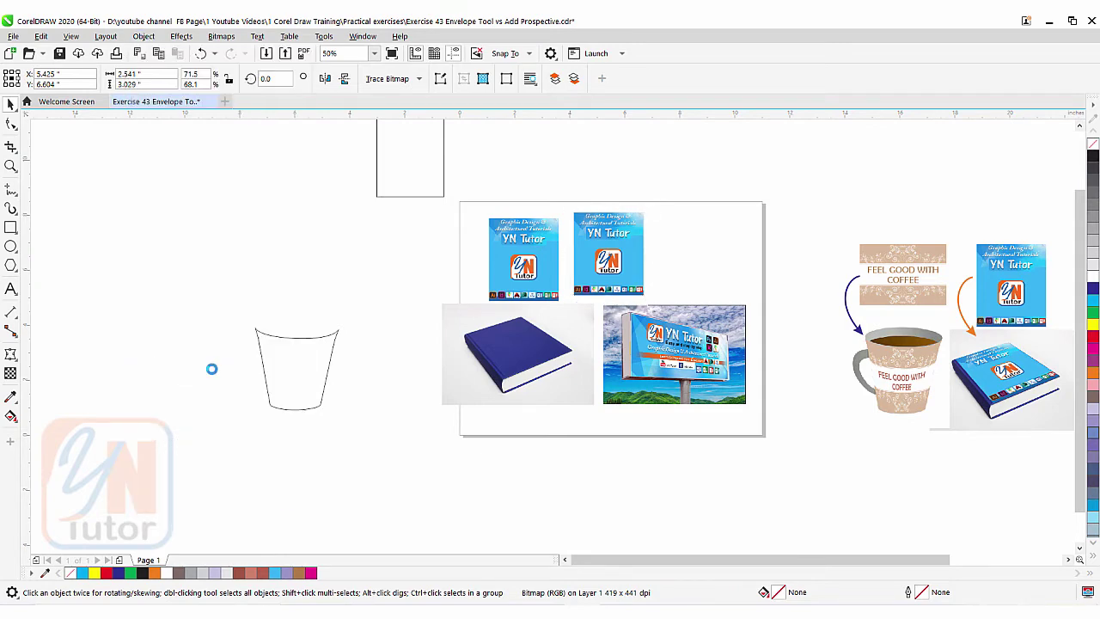
Fit the copied cover's four perspective corners to the matching corners of the blue book's front face.
scroll(507, 340, up, 2)
drag(502, 295, 368, 461)
drag(342, 307, 293, 376)
drag(643, 129, 424, 336)
drag(643, 295, 498, 402)
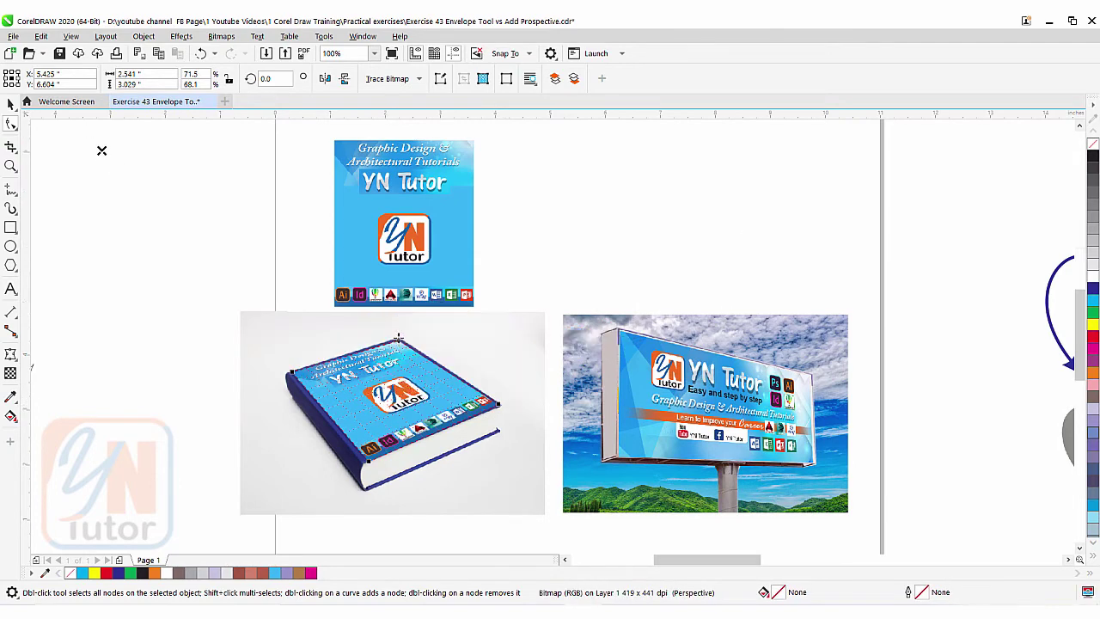
scroll(398, 338, up, 3)
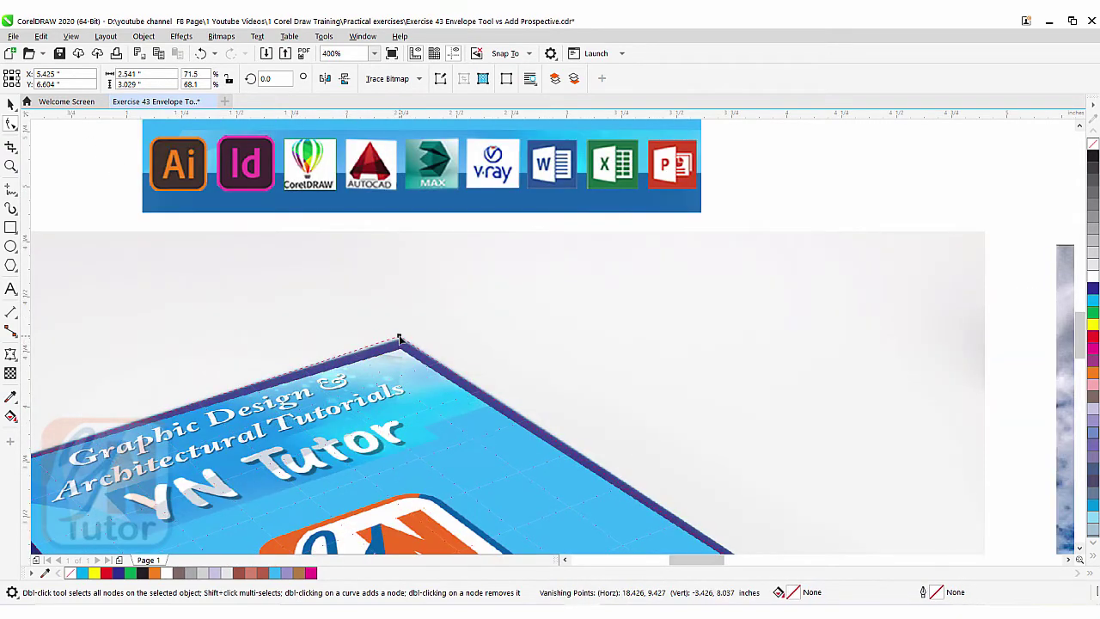
scroll(399, 338, down, 2)
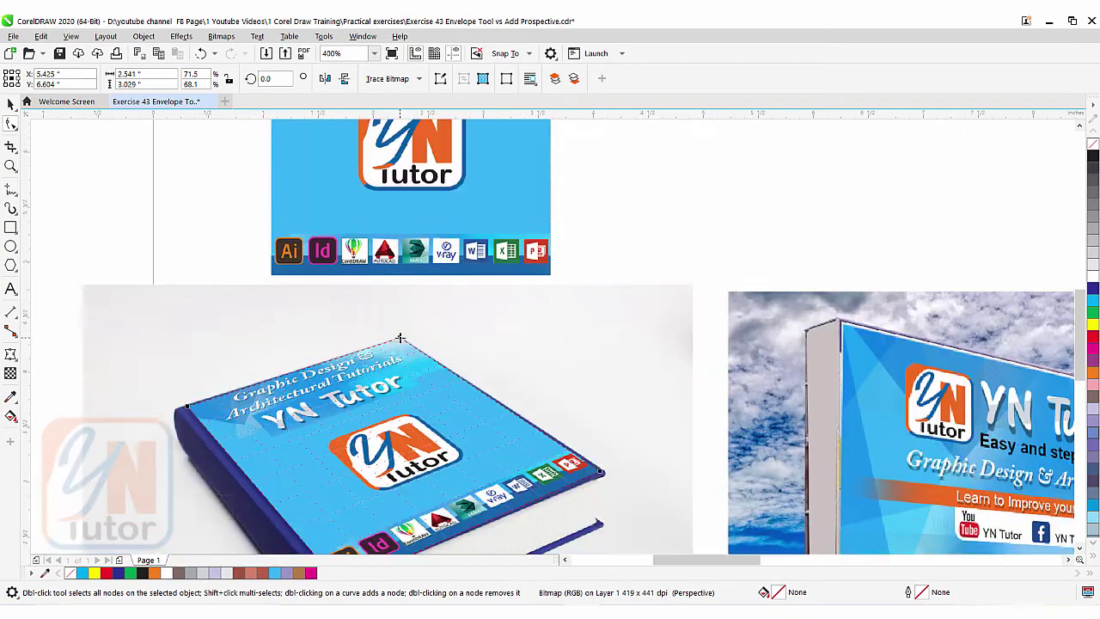
scroll(400, 338, down, 1)
scroll(326, 369, down, 1)
drag(267, 370, 444, 402)
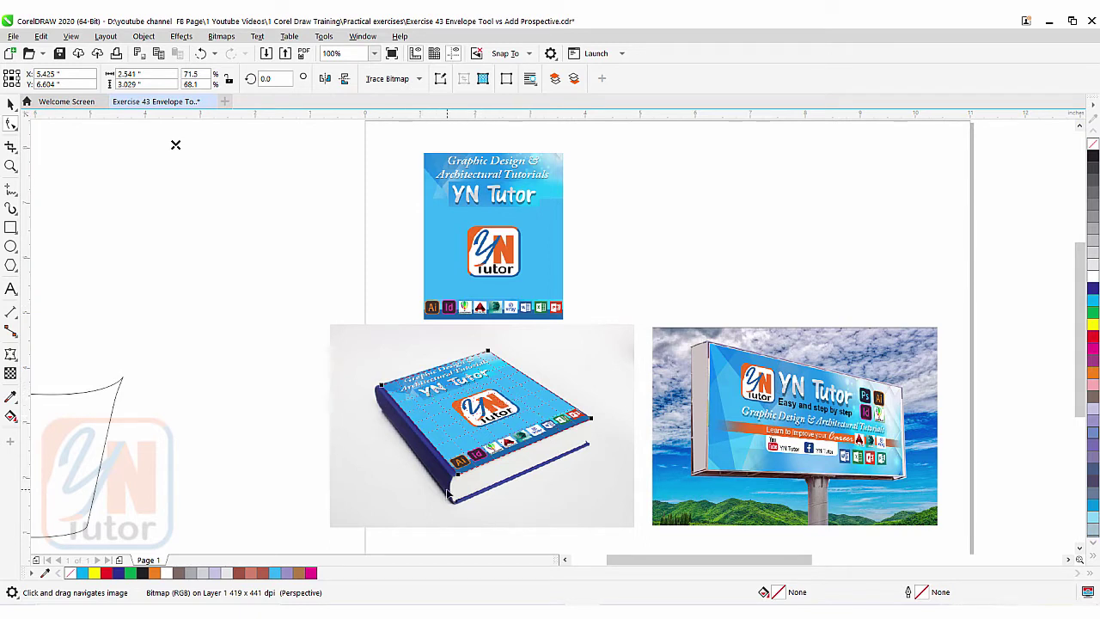
Move the perspective cover off the book to the space above the billboard photo and check whether Add Perspective is available for it.
key(space)
drag(478, 404, 703, 236)
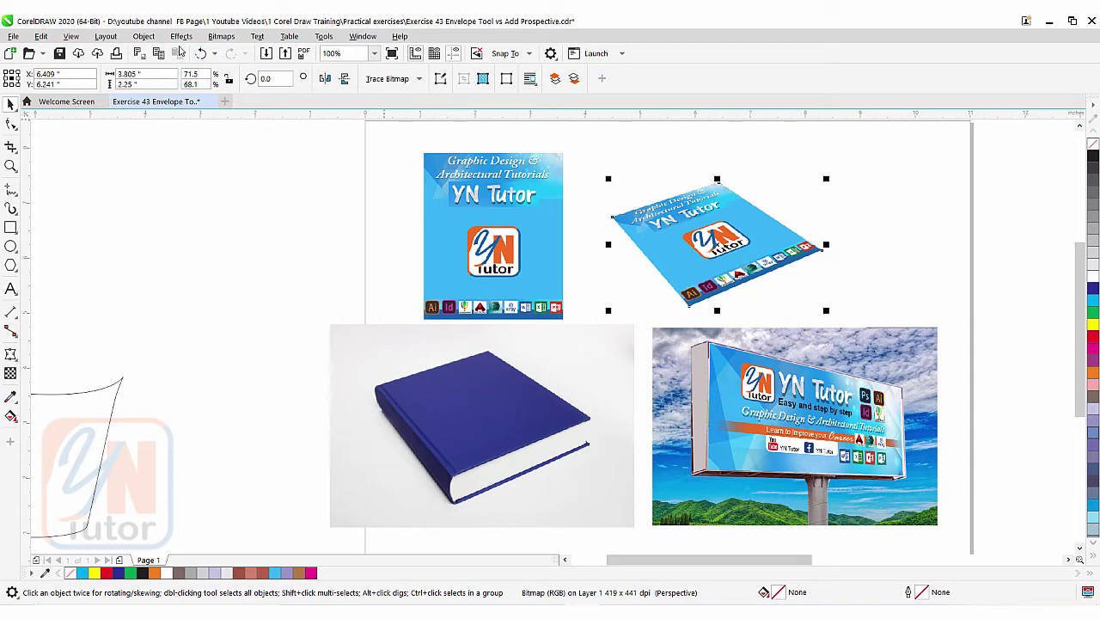
click(143, 36)
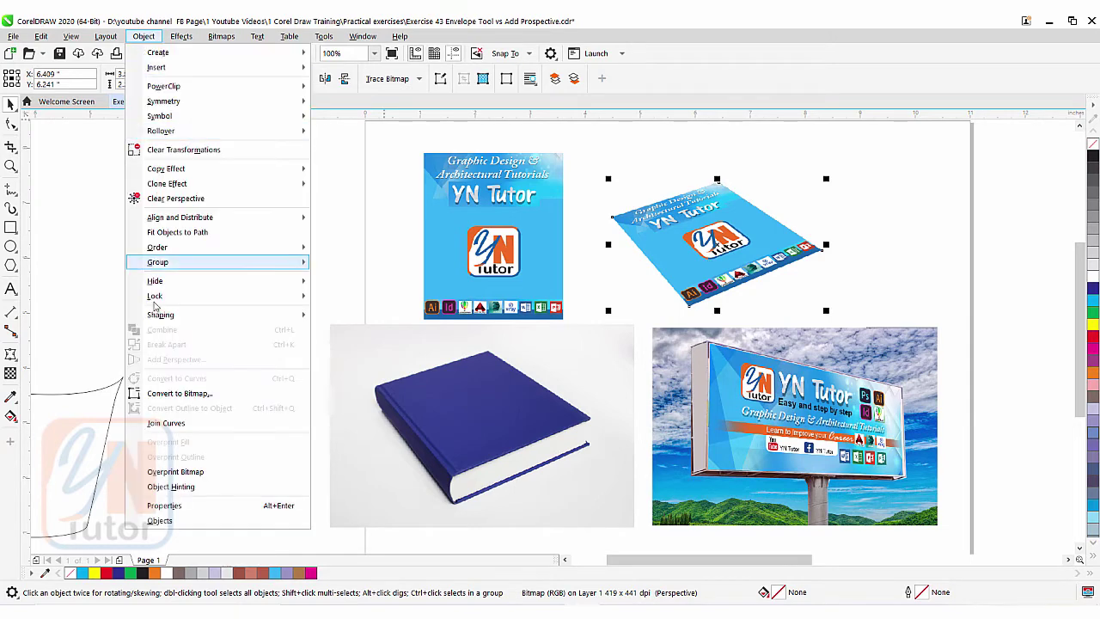
mouse_move(160, 314)
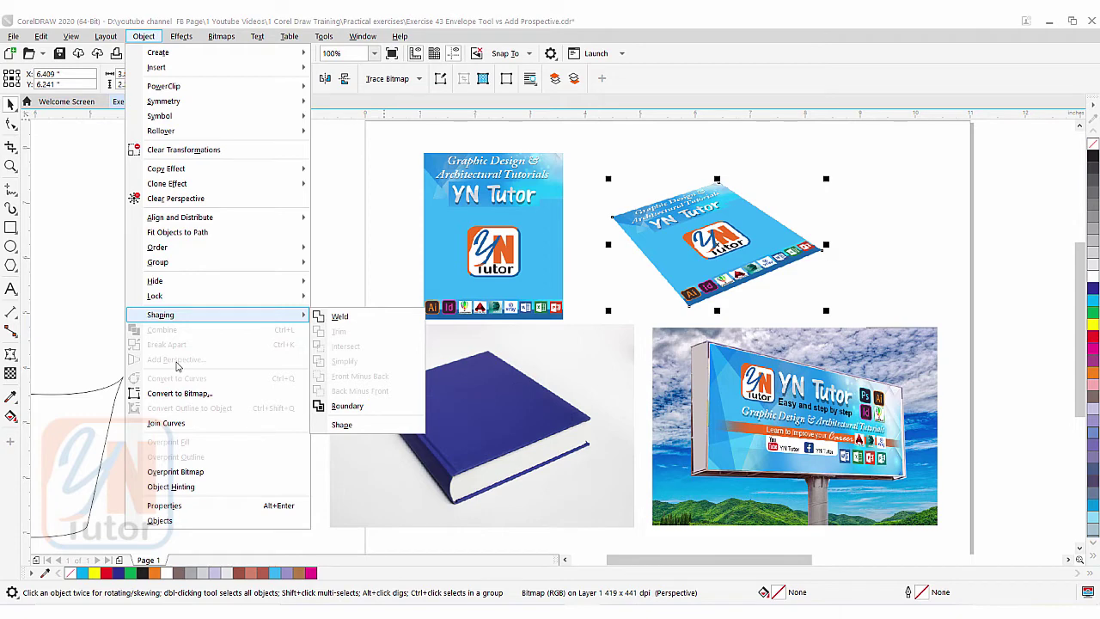
click(394, 374)
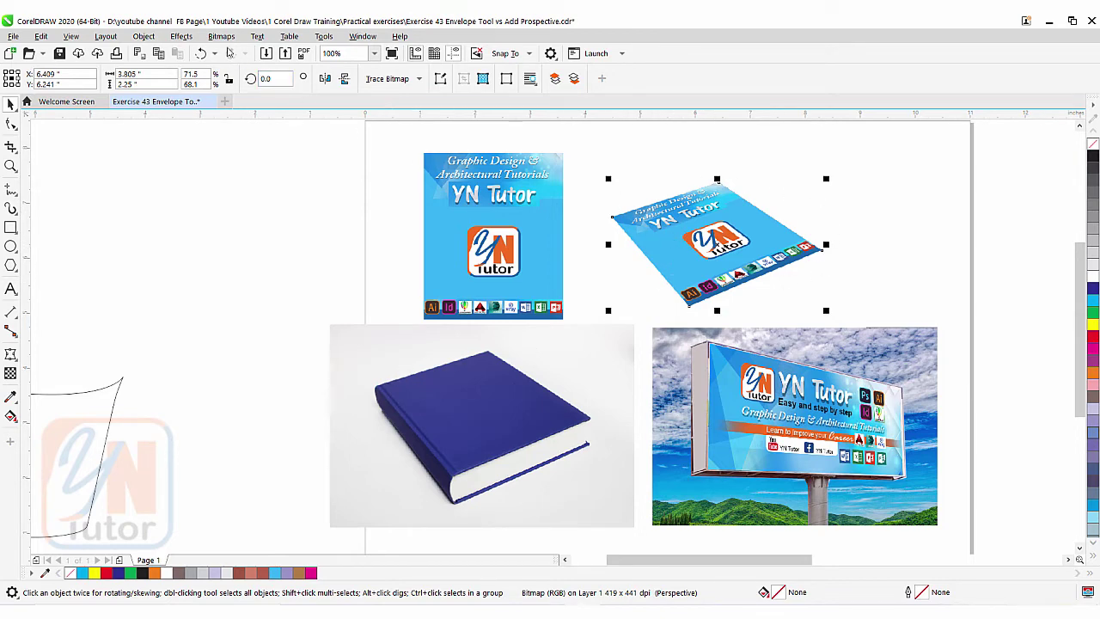
Convert the perspective cover to a 300 dpi RGB Color (24-bit) bitmap with anti-aliasing and a transparent background.
click(222, 37)
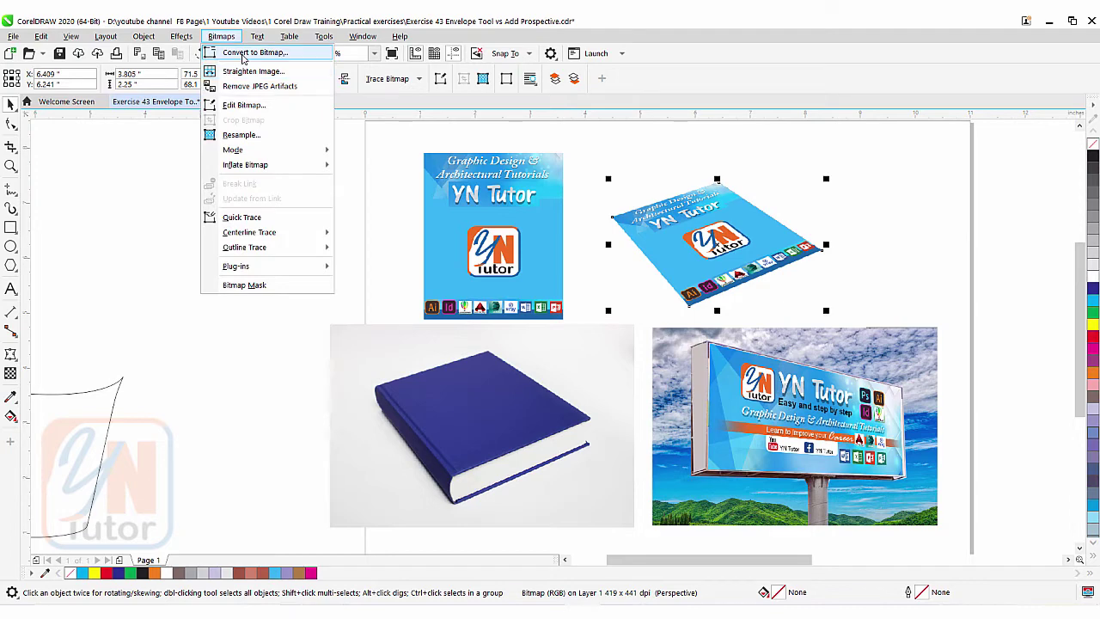
click(247, 54)
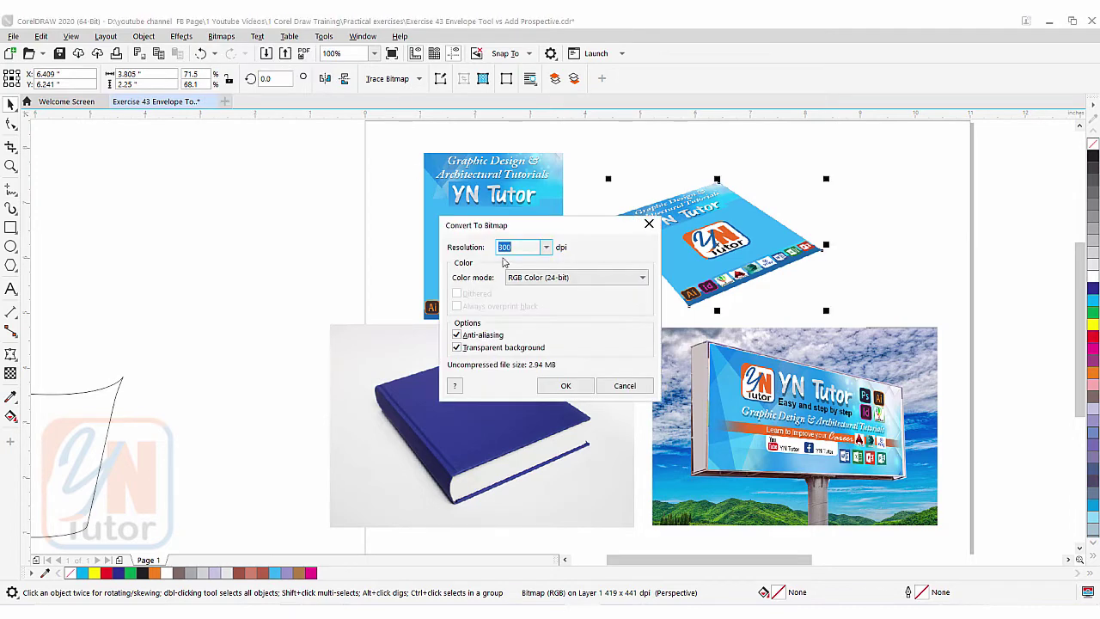
click(565, 385)
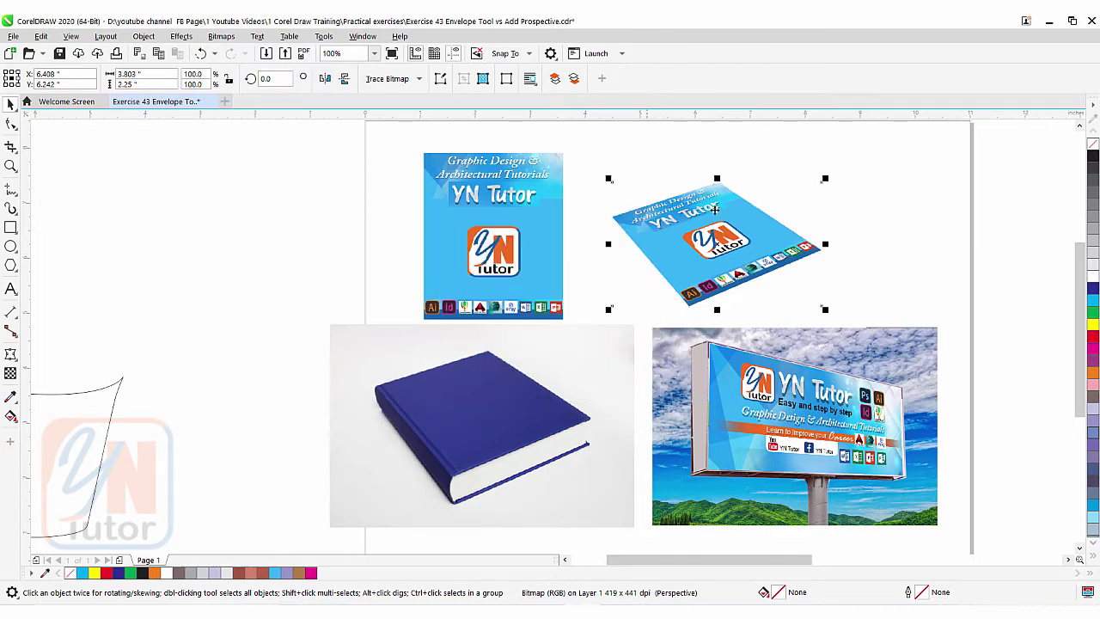
Try Add Perspective on the converted cover bitmap by pulling its upper-right corner slightly inward.
click(145, 36)
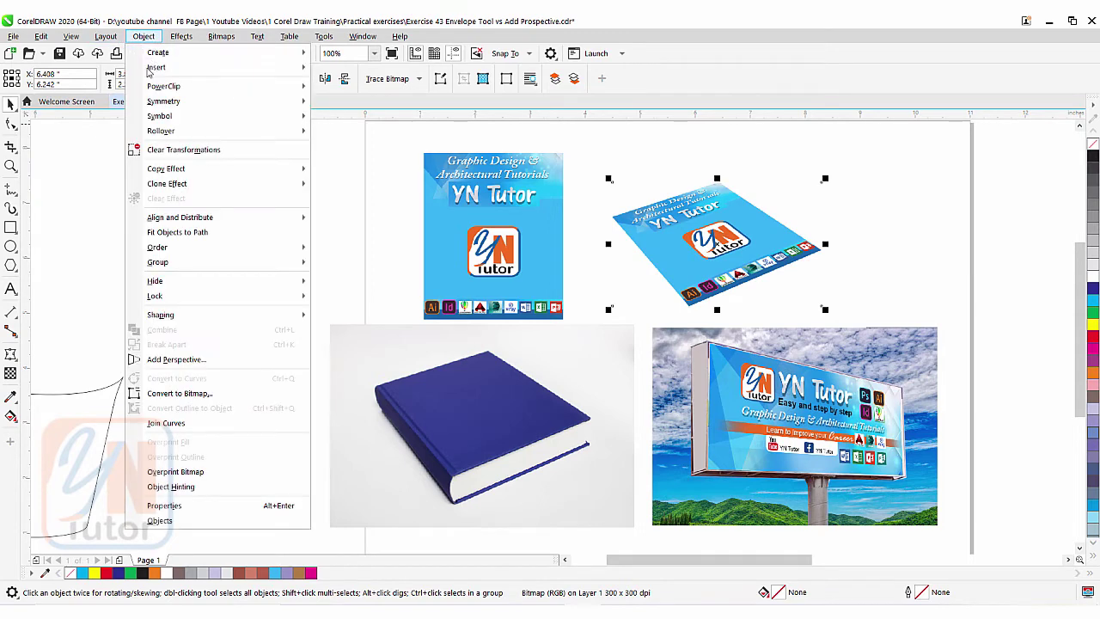
click(189, 362)
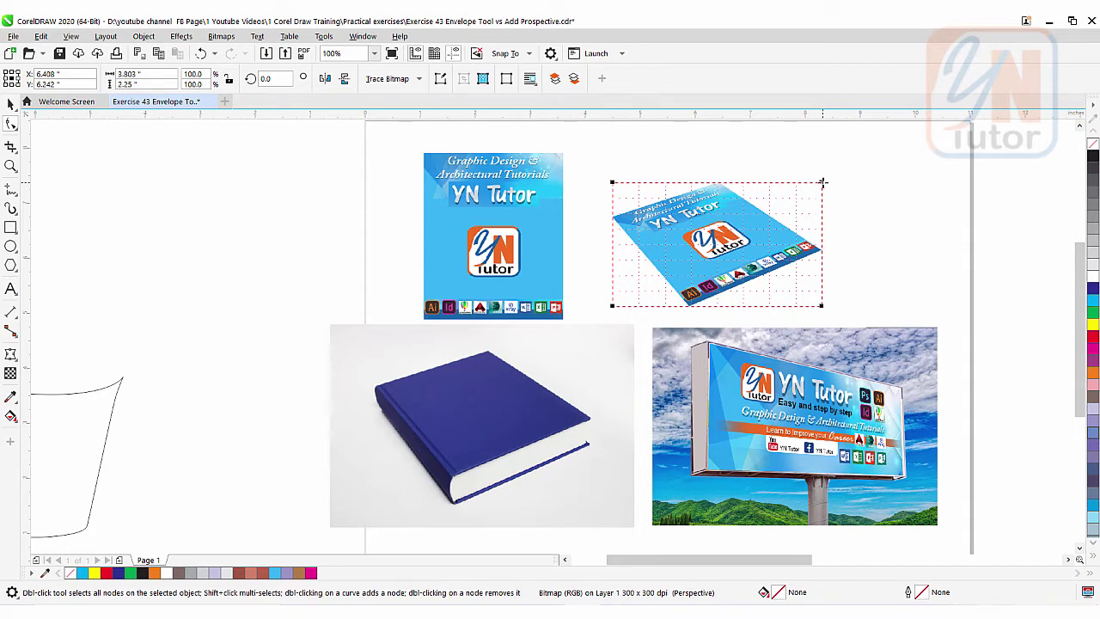
drag(820, 185, 812, 190)
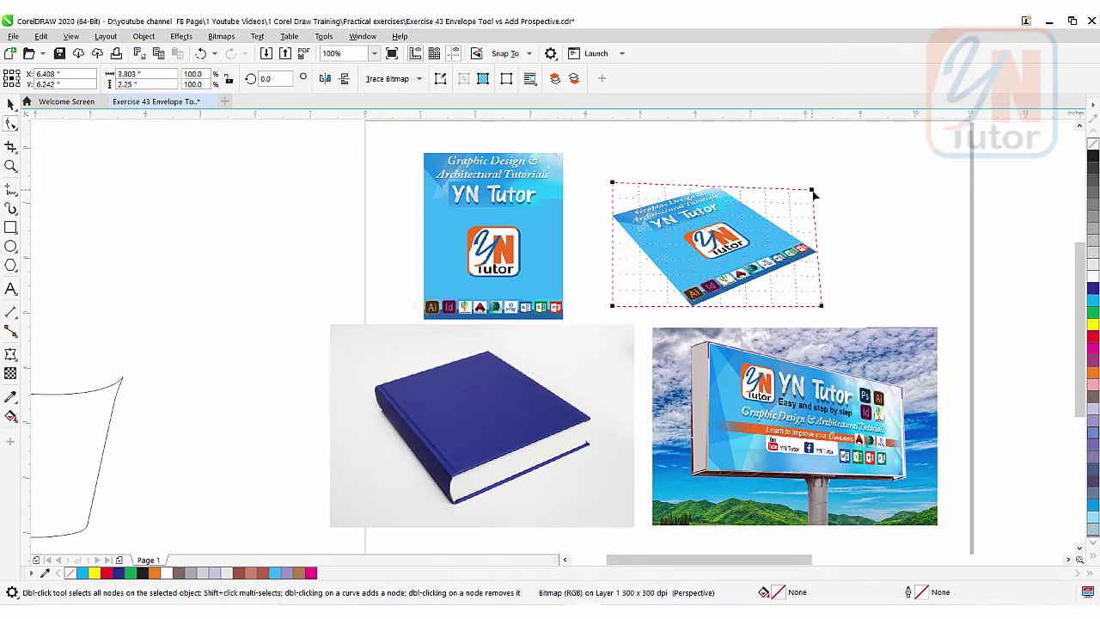
key(F10)
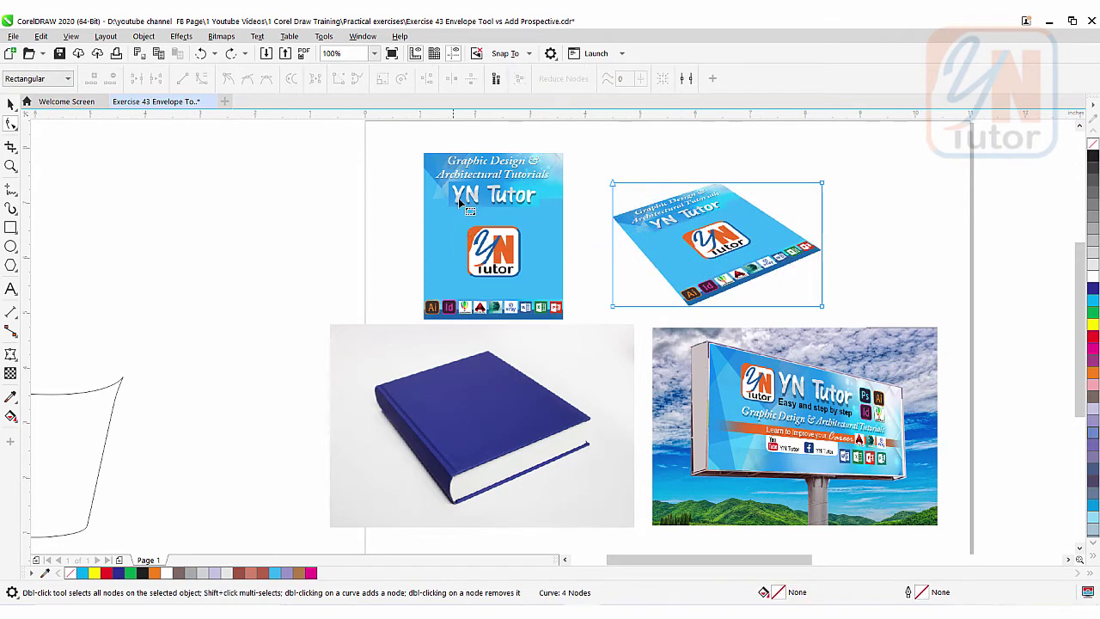
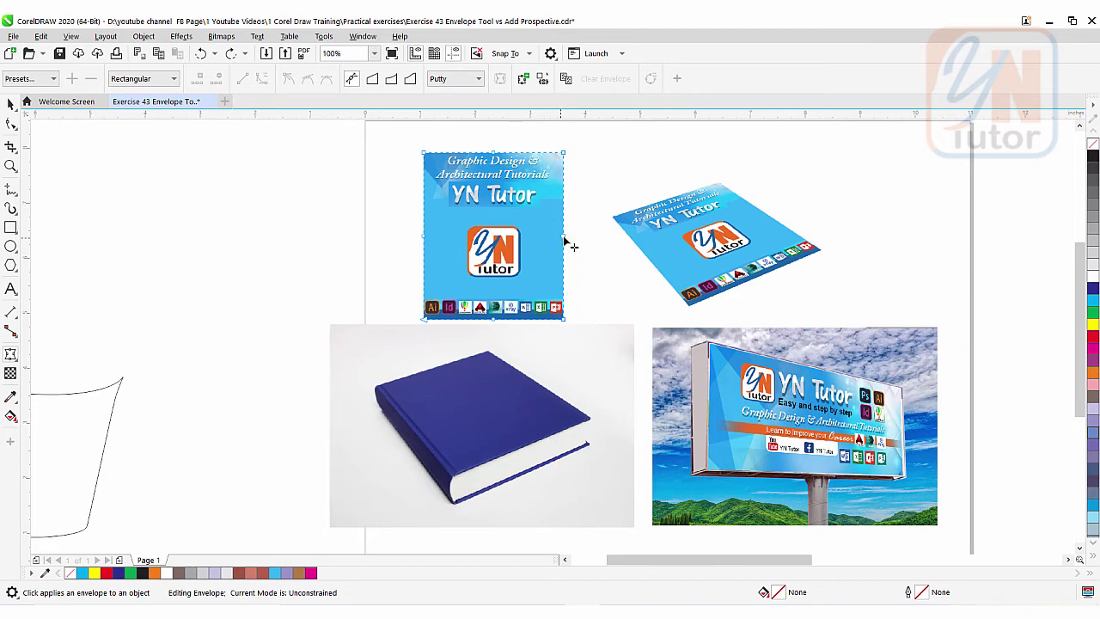
Try stretching the flat cover's lower-right envelope corner to the book's right corner, and undo the distortion.
click(564, 240)
drag(564, 320, 590, 422)
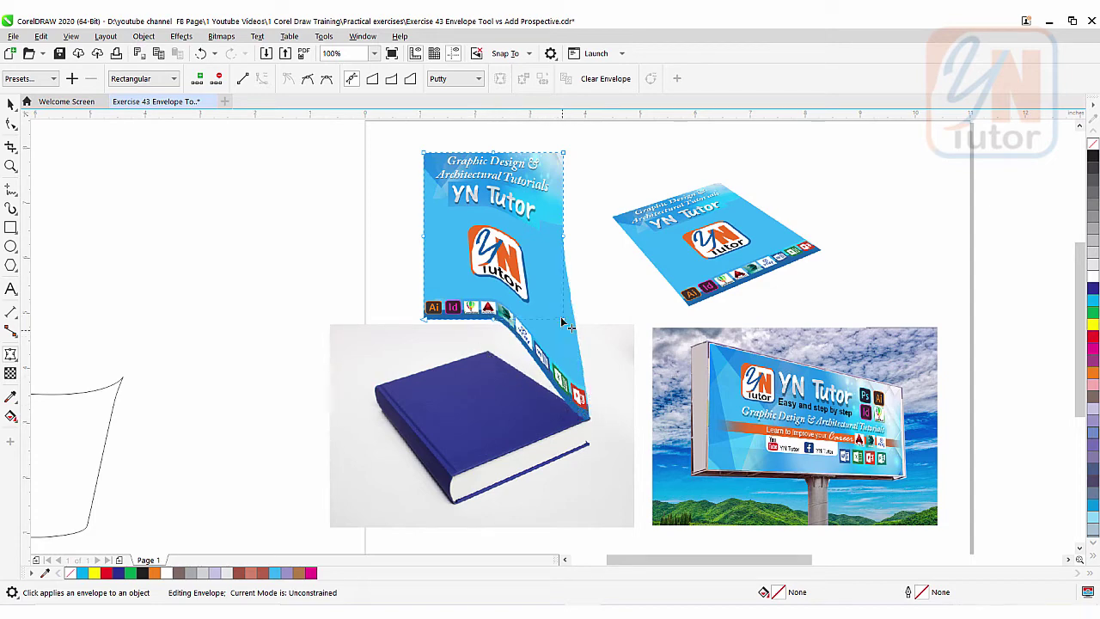
key(ctrl+z)
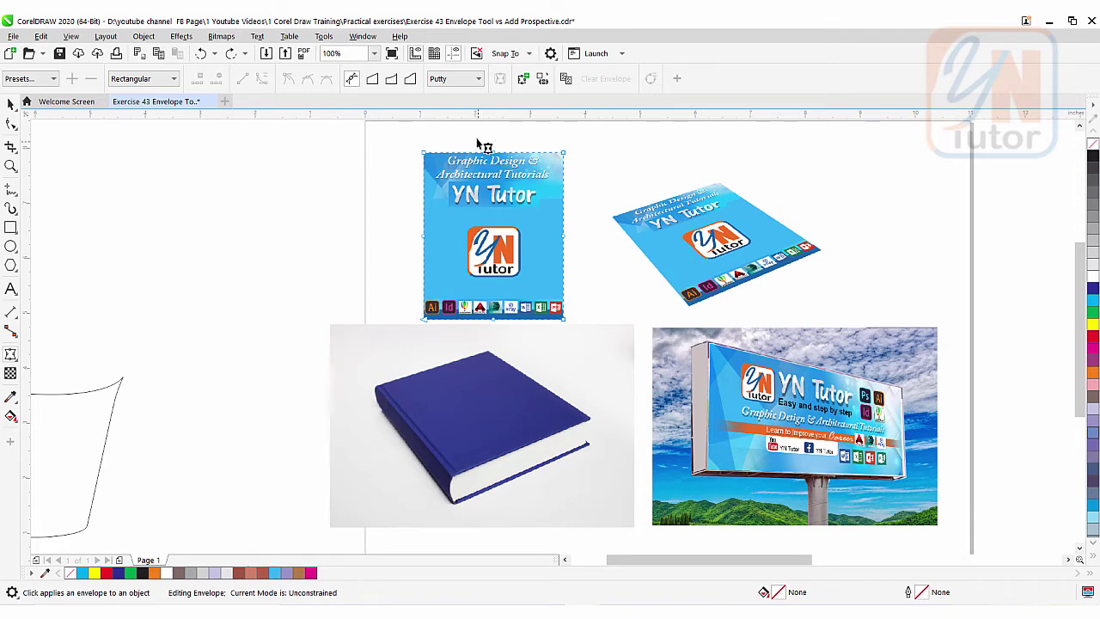
Delete the midpoint nodes on all four sides of the flat cover's envelope, keeping only the corner nodes.
drag(483, 141, 506, 348)
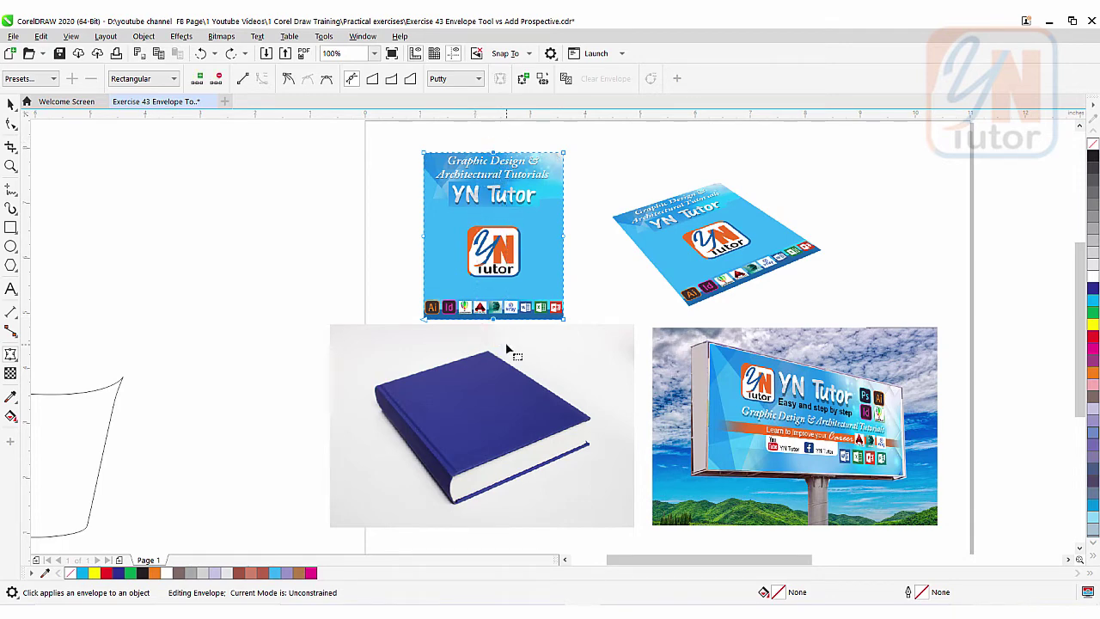
drag(483, 139, 504, 348)
click(219, 80)
drag(396, 224, 603, 256)
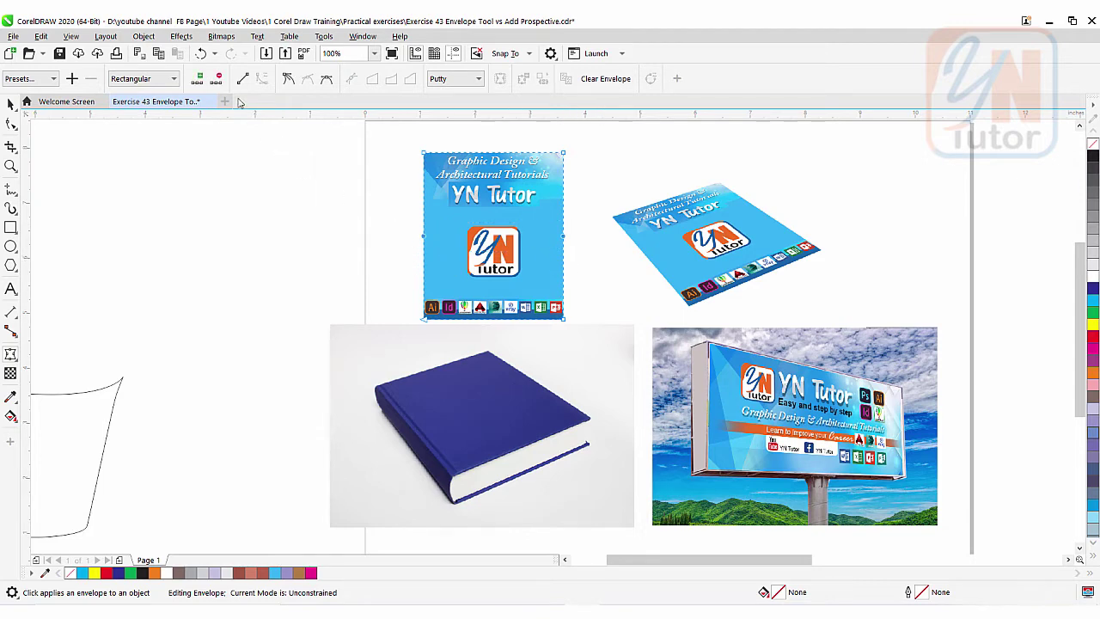
click(369, 221)
Convert all segments between the envelope's four corner nodes to straight lines.
click(564, 322)
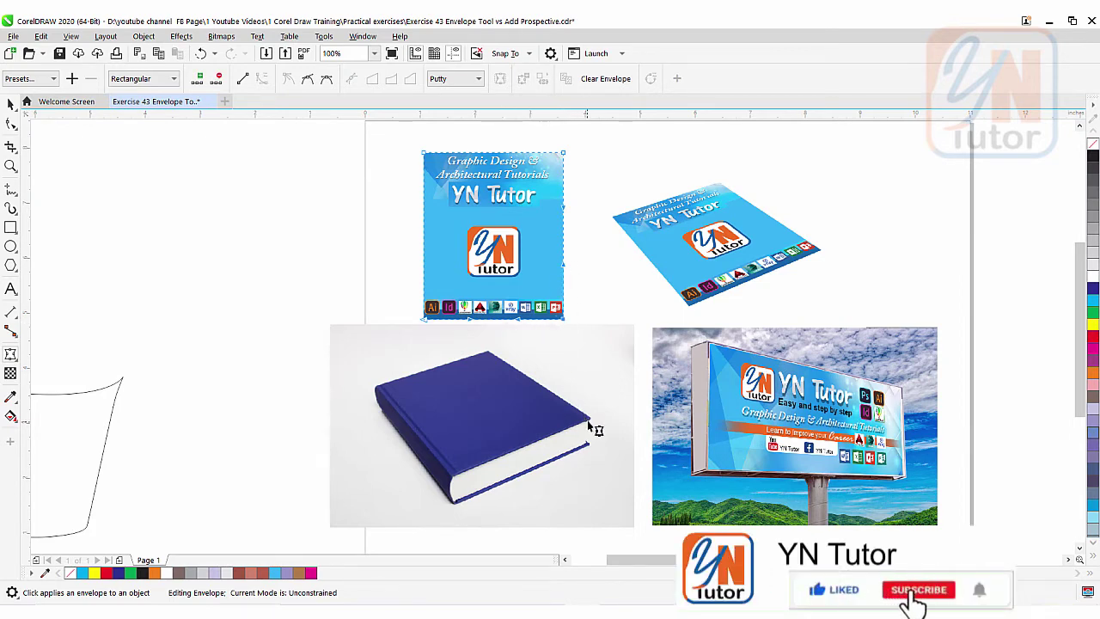
drag(406, 137, 582, 347)
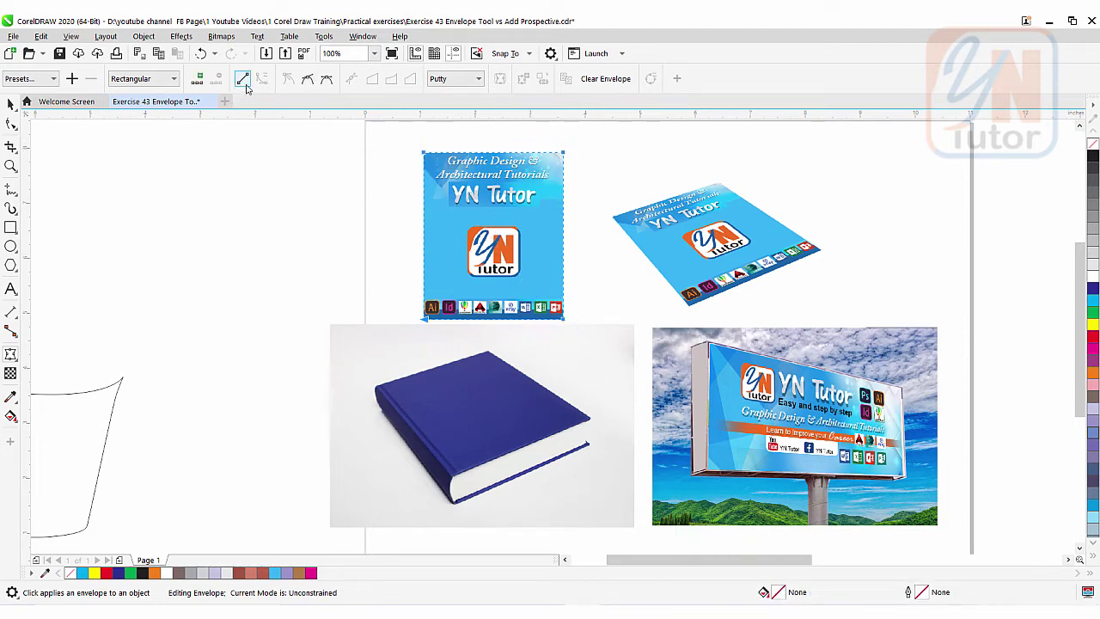
click(246, 82)
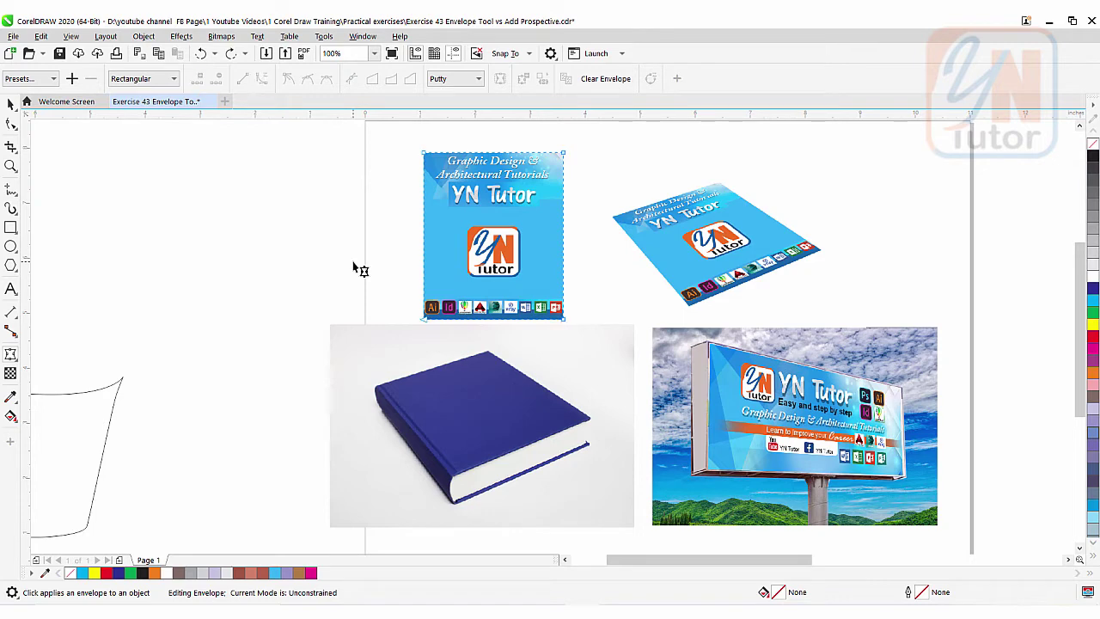
Fit the flat cover's four envelope corners to the matching corners of the blue book's front face.
drag(563, 321, 591, 423)
drag(425, 319, 457, 472)
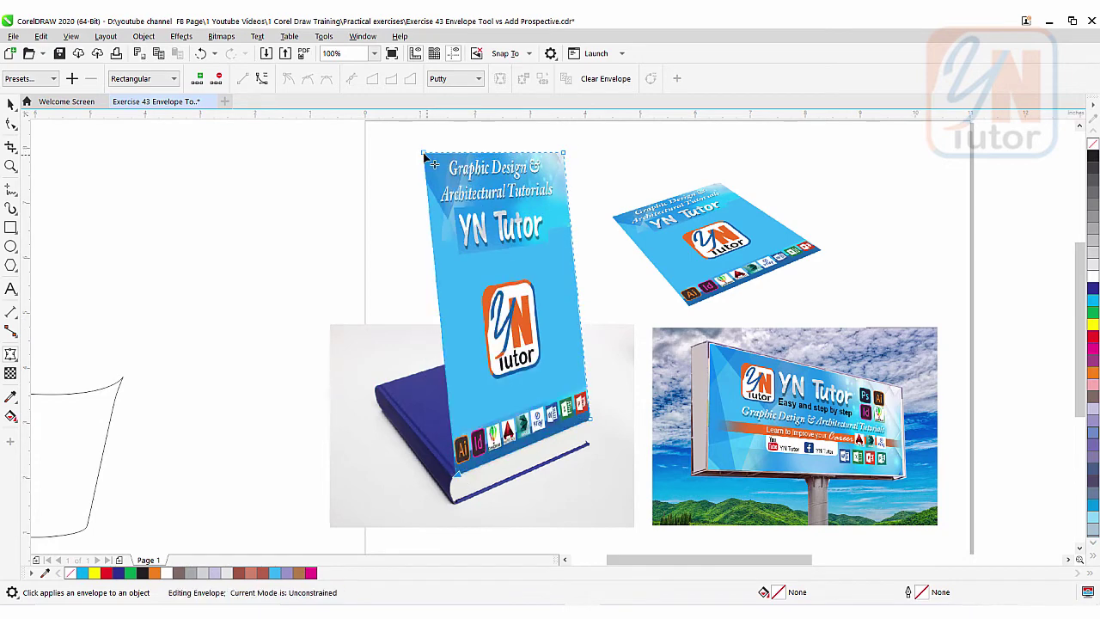
drag(424, 155, 381, 392)
drag(563, 153, 487, 353)
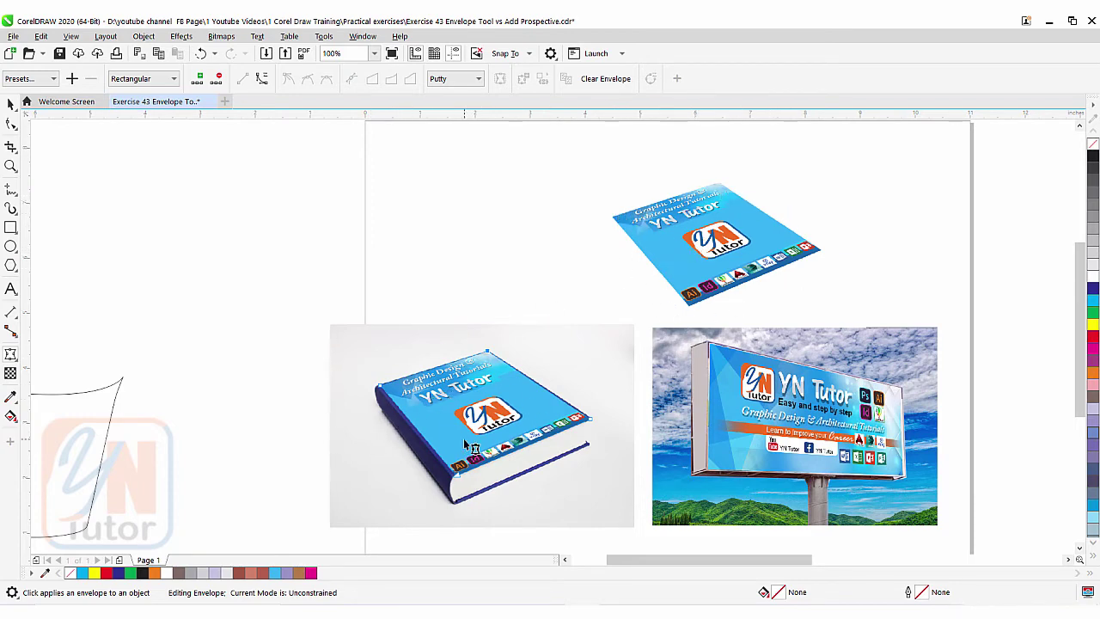
scroll(465, 435, up, 2)
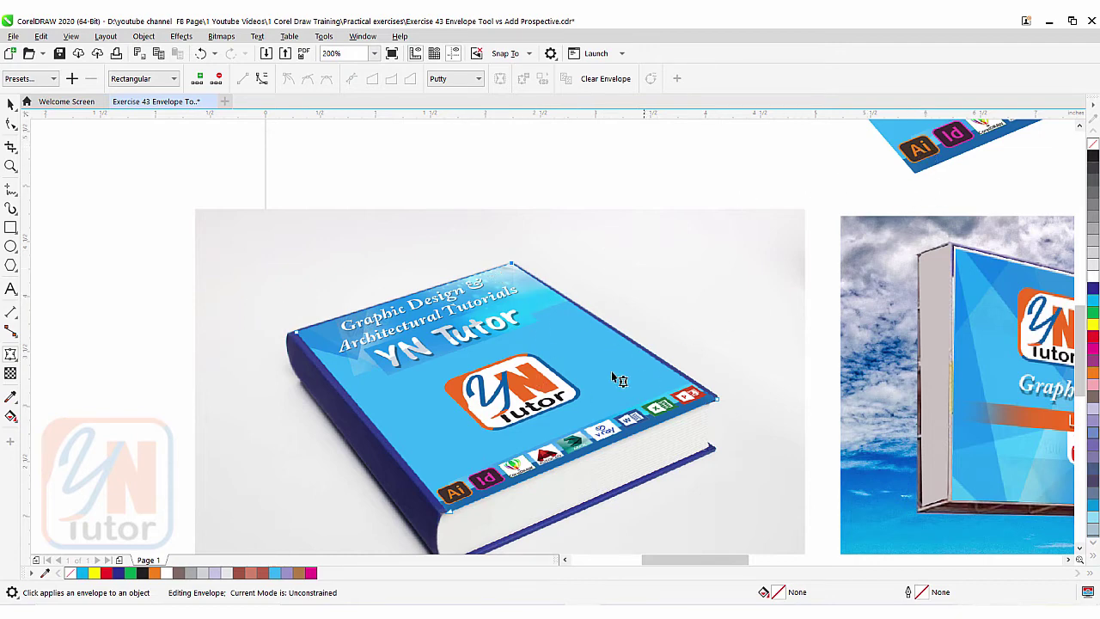
key(space)
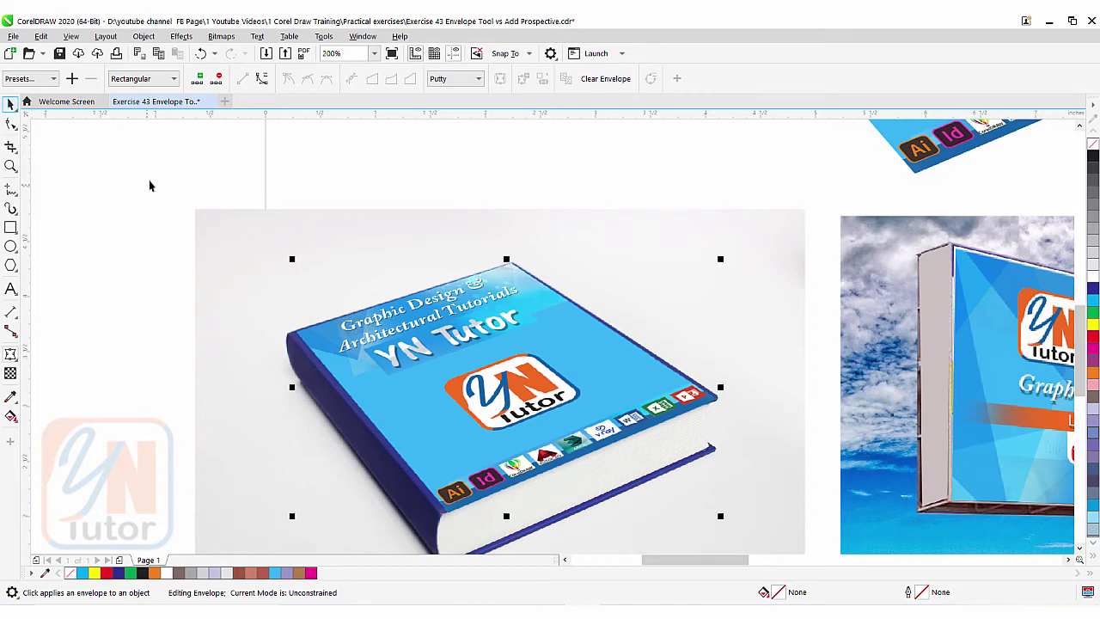
Refine the blue cover's envelope by moving its right corner node onto the book's right corner.
click(149, 179)
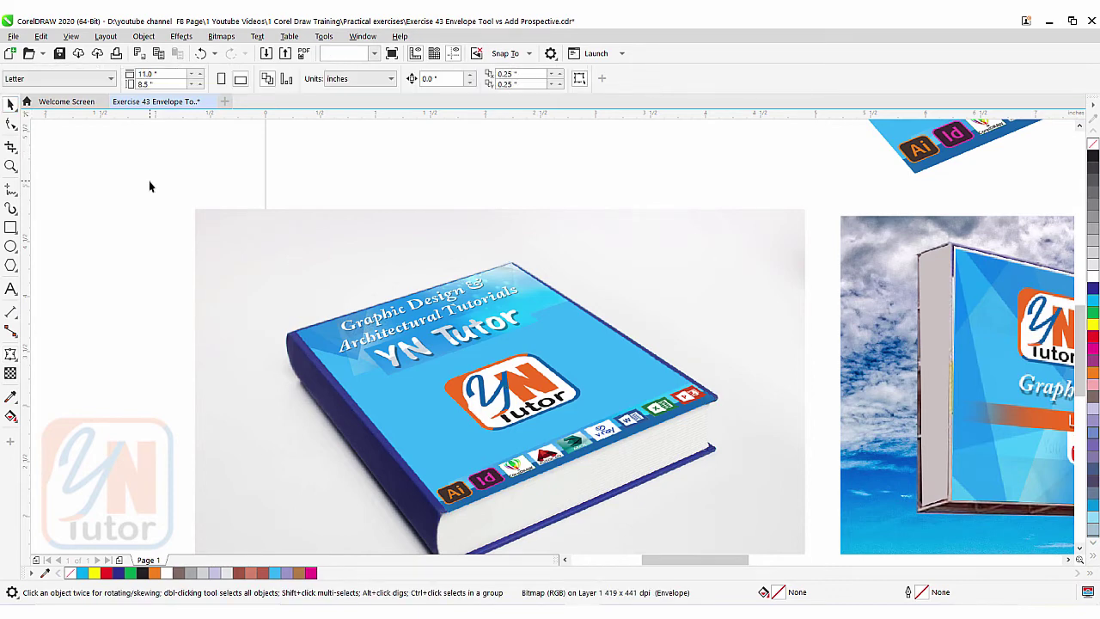
click(512, 351)
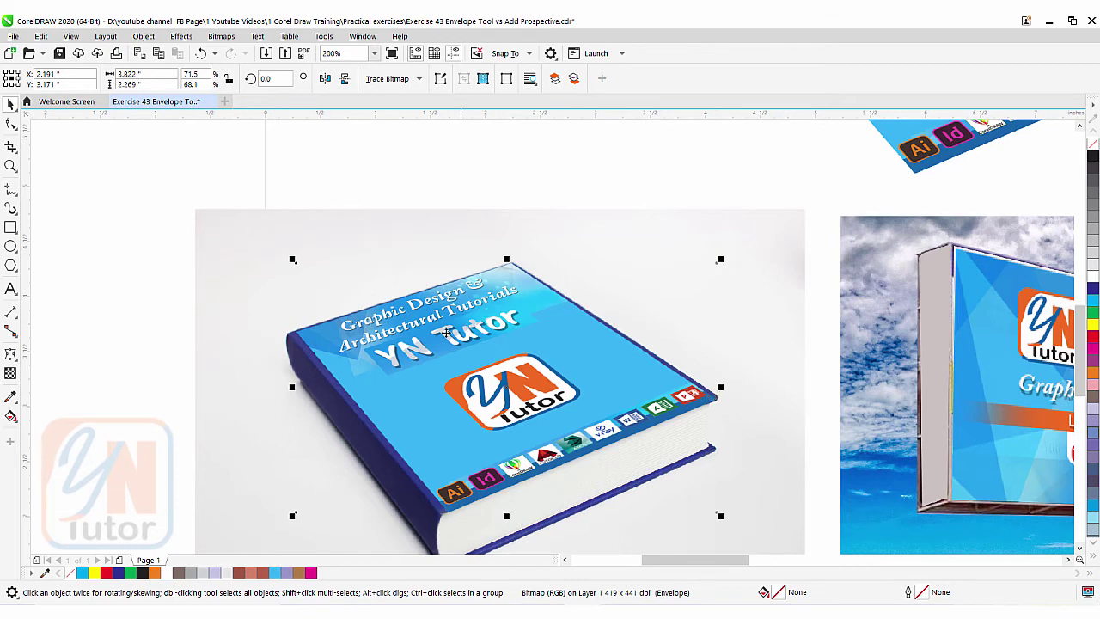
click(11, 375)
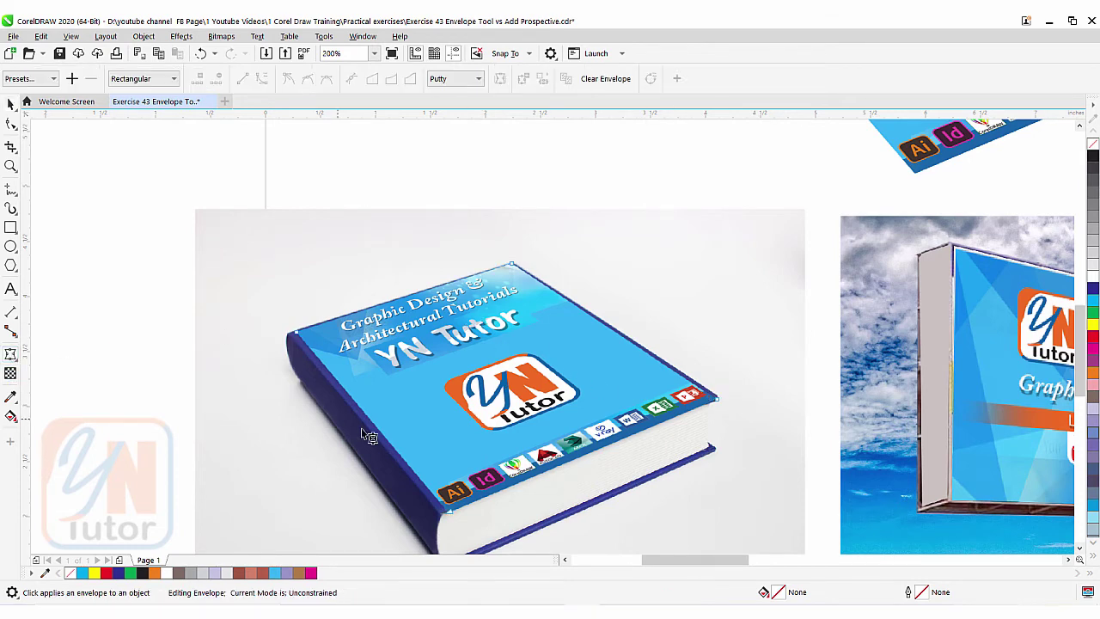
scroll(713, 391, up, 2)
drag(713, 389, 720, 391)
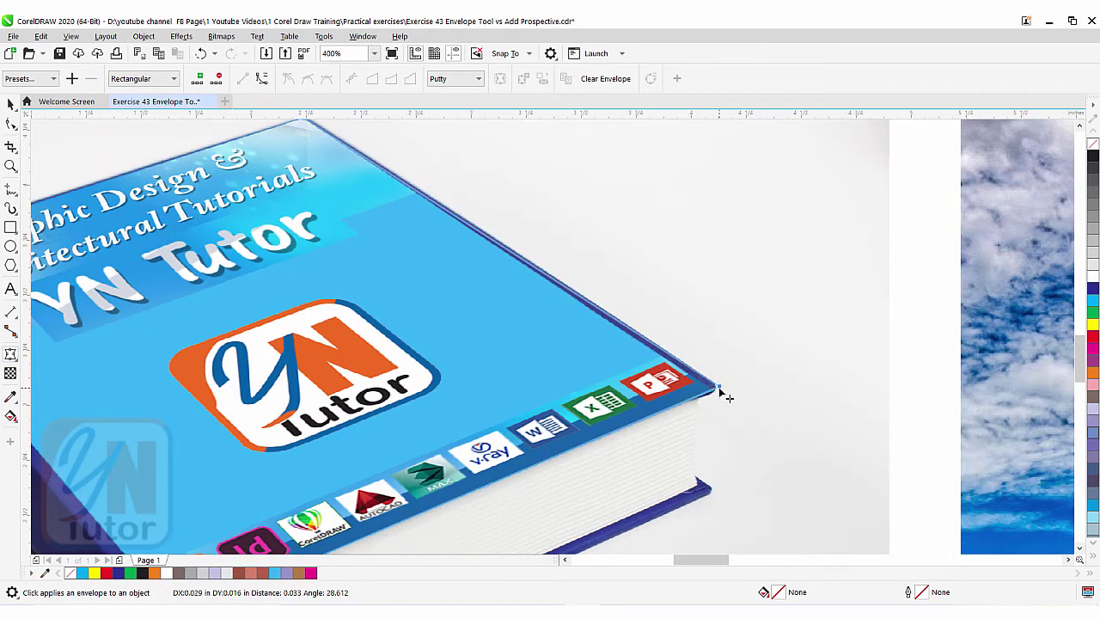
scroll(389, 280, down, 2)
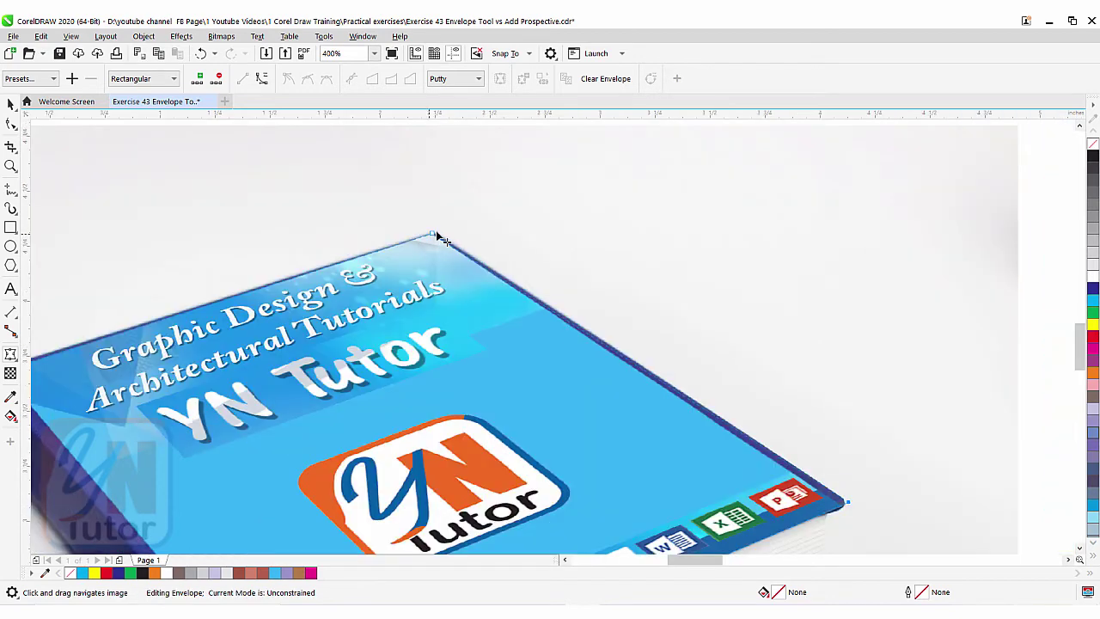
scroll(464, 317, down, 2)
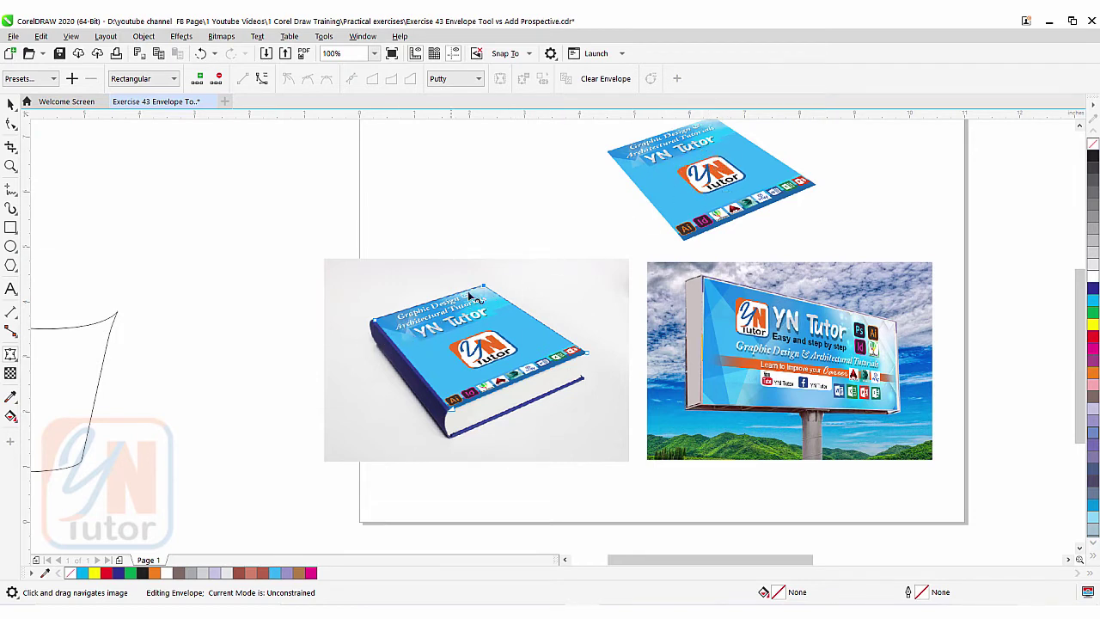
Place the open book image and the flat pink cover together beside the blue book mockup.
scroll(492, 337, up, 1)
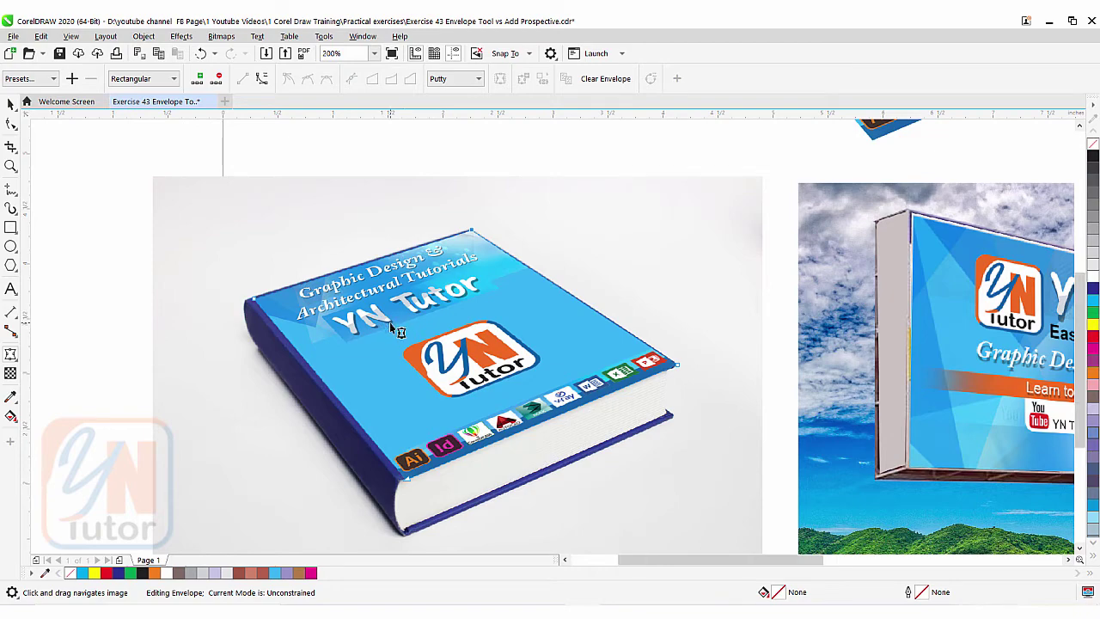
scroll(390, 322, down, 2)
scroll(429, 344, left, 3)
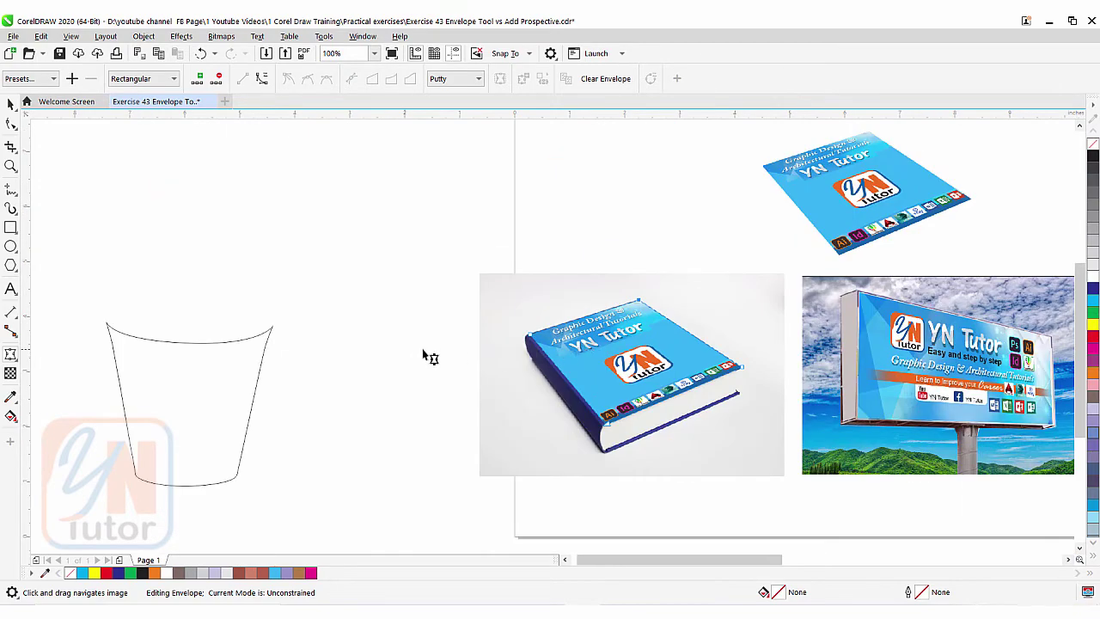
scroll(427, 355, down, 2)
scroll(361, 356, right, 3)
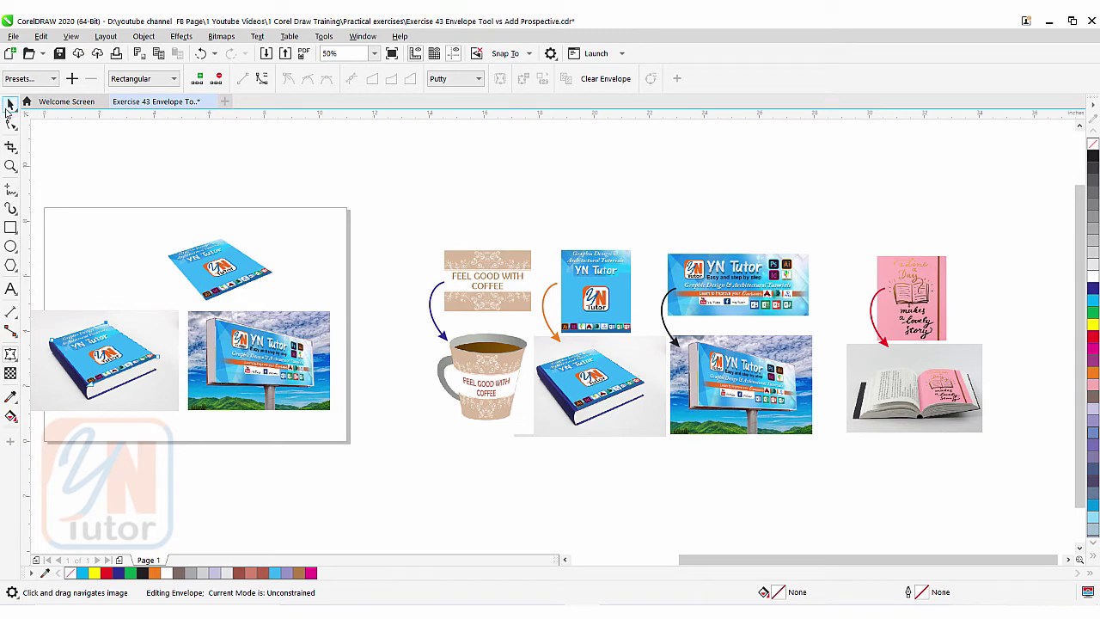
click(10, 106)
key(space)
click(862, 388)
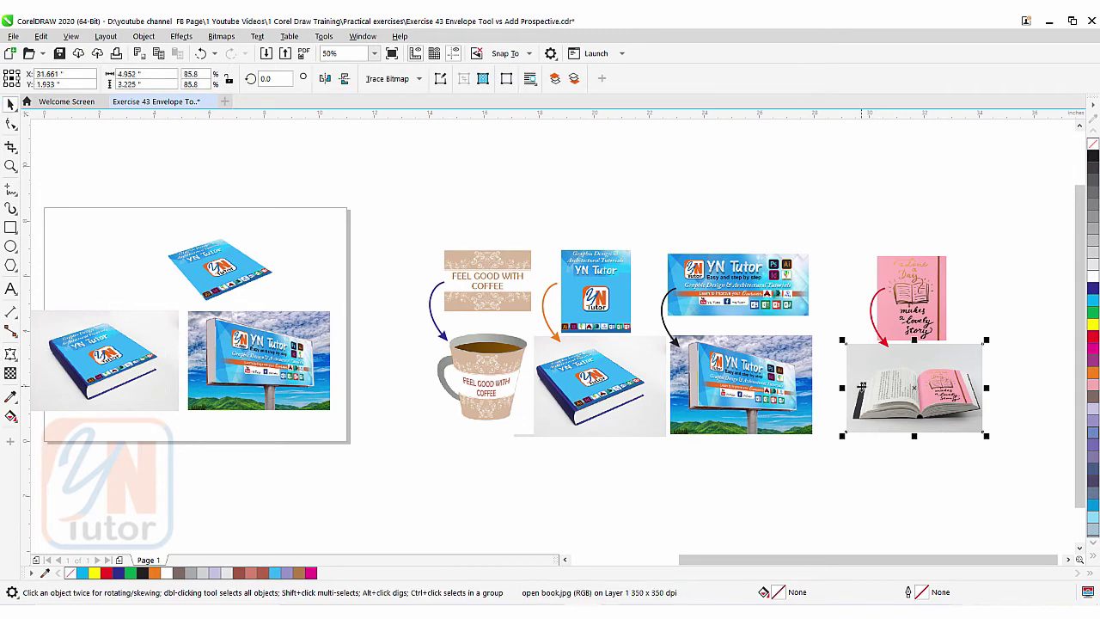
shift+click(922, 268)
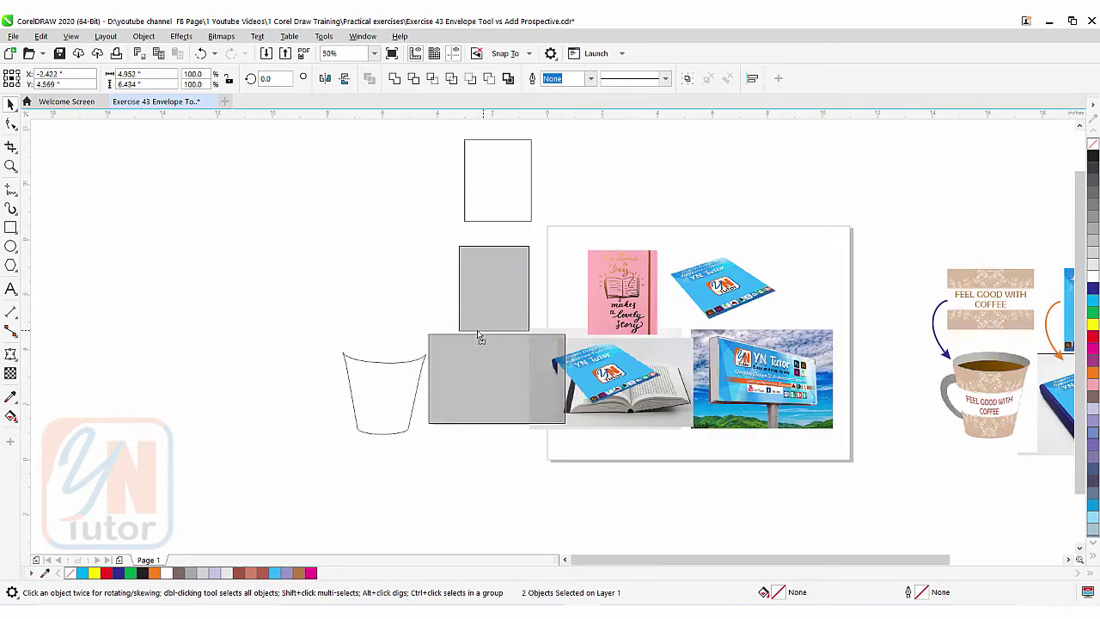
drag(504, 336, 471, 337)
Move the cup outline clear of the open book image and remove the empty rectangle above the pink cover.
click(375, 366)
click(349, 374)
drag(240, 361, 280, 322)
key(Escape)
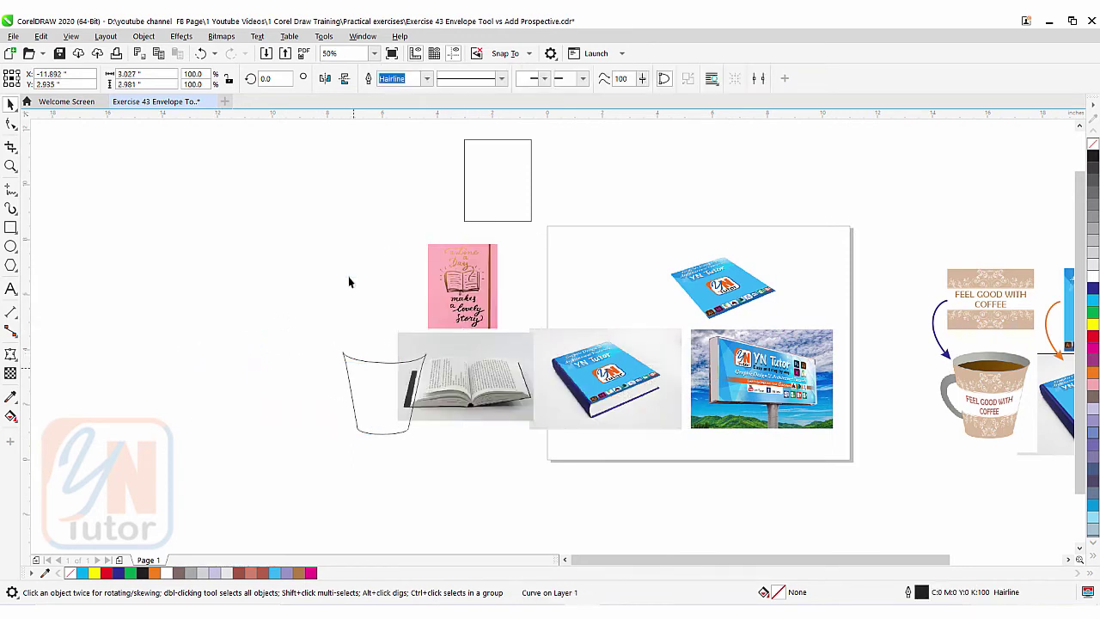
key(ctrl+z)
key(ctrl+z)
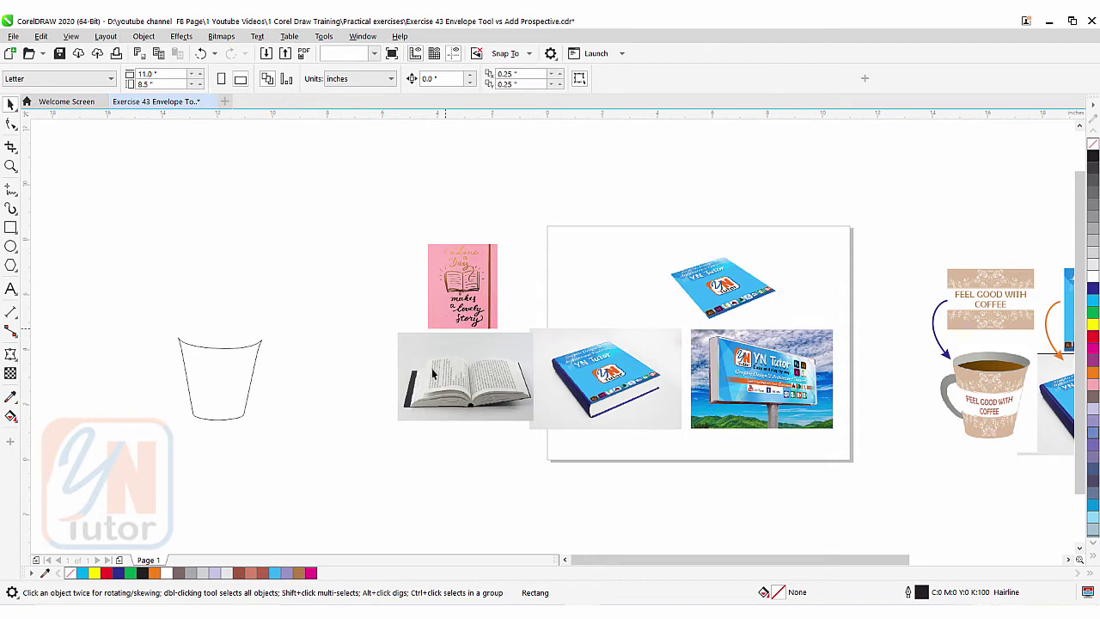
Apply an envelope to the flat pink cover and delete the midpoint nodes on all four of its sides.
scroll(409, 357, up, 2)
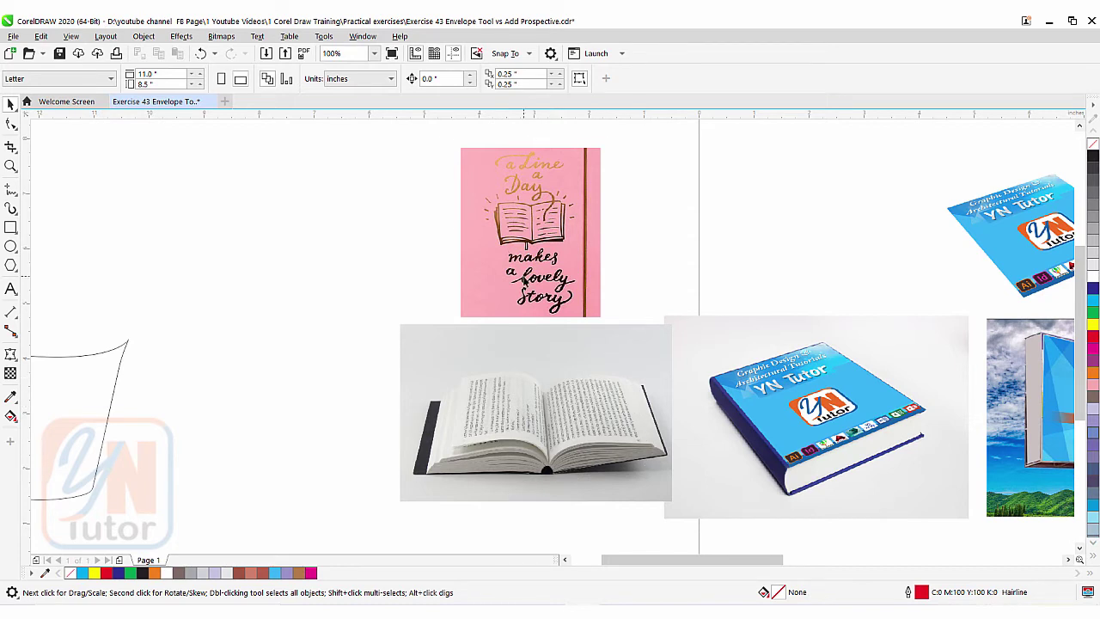
click(523, 279)
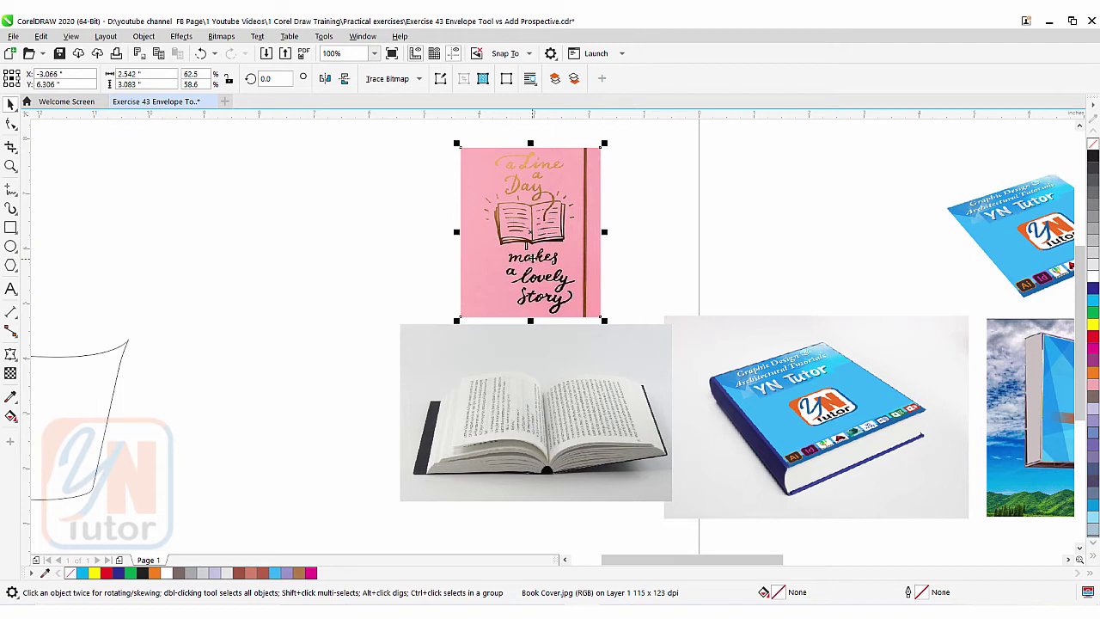
click(10, 354)
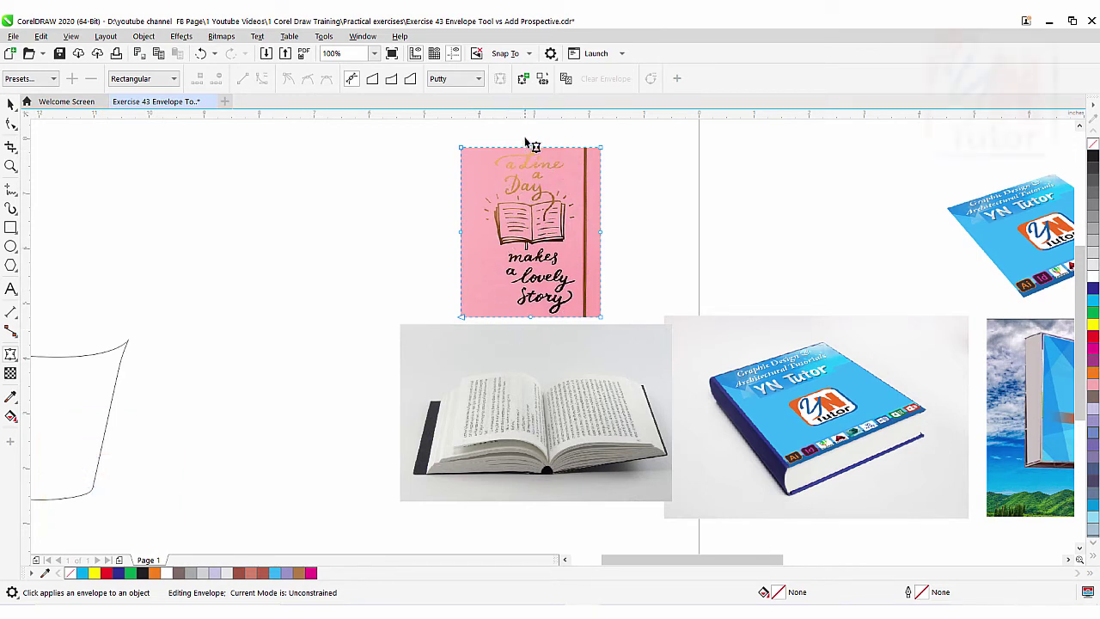
drag(518, 135, 549, 332)
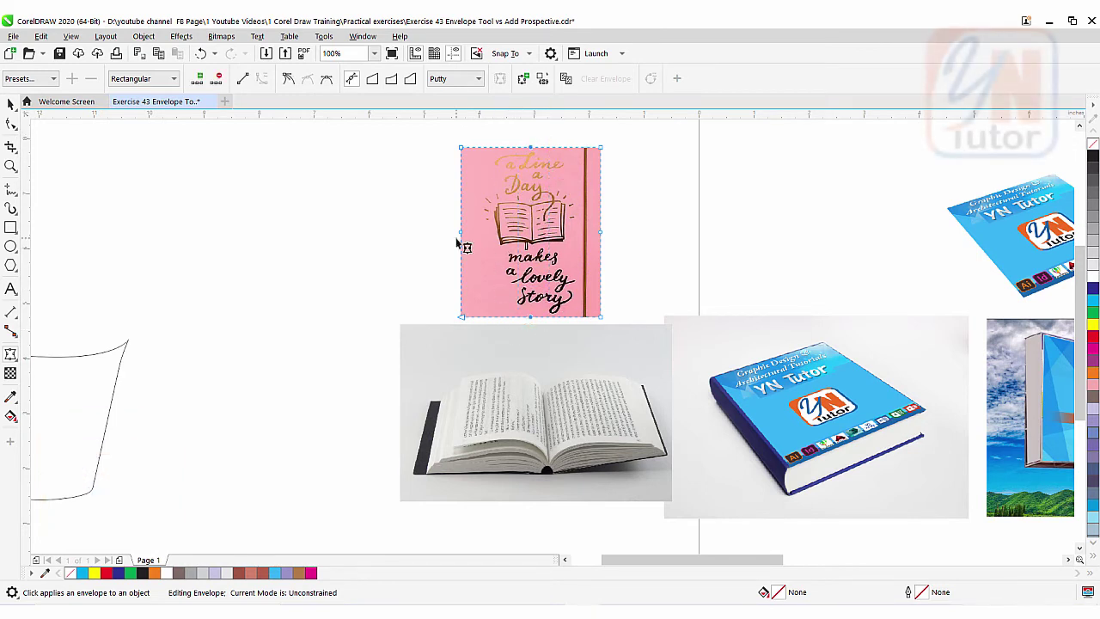
drag(426, 217, 648, 256)
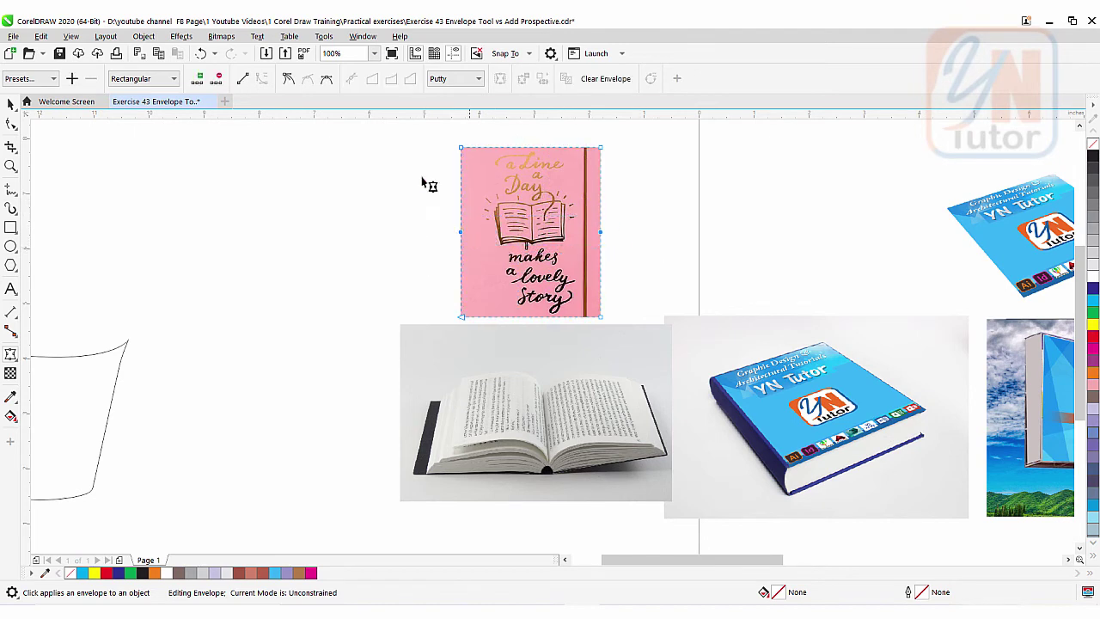
click(219, 80)
click(447, 173)
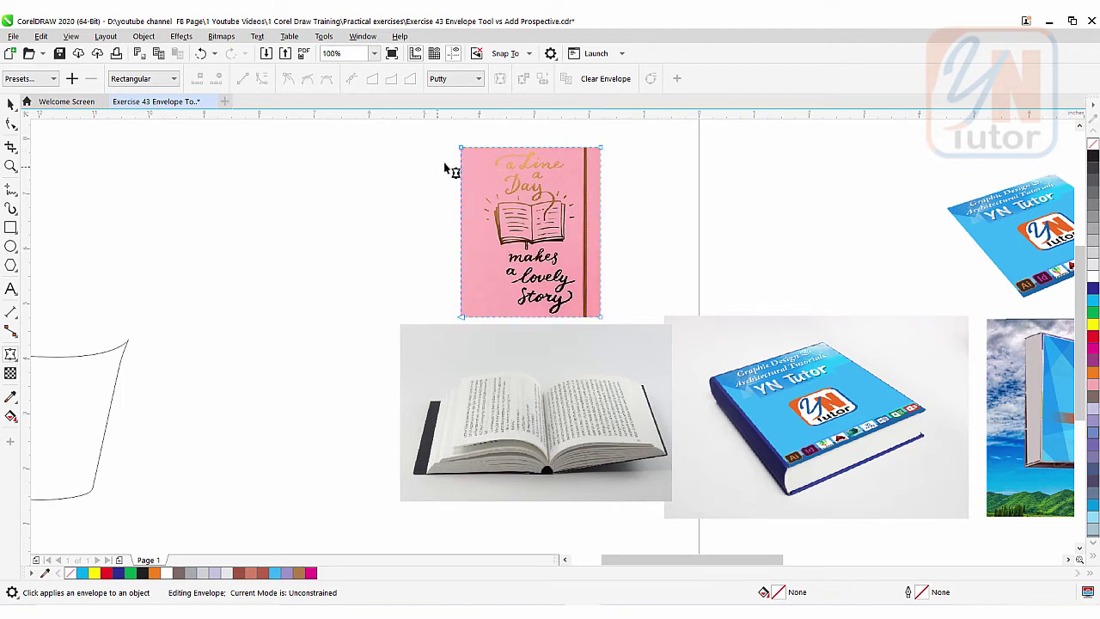
Convert the segments between the pink cover's four envelope corner nodes to straight lines.
click(461, 150)
drag(446, 131, 626, 356)
click(243, 80)
click(411, 256)
Move the pink cover's four envelope corners roughly onto the open book's right-hand page.
drag(601, 318, 659, 452)
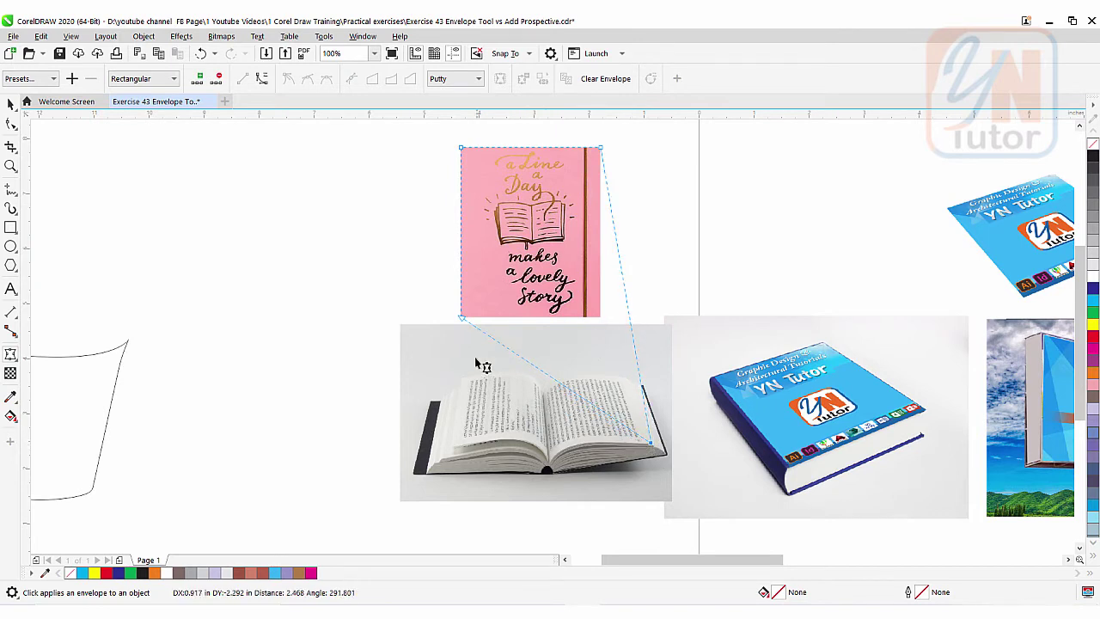
drag(567, 437, 547, 462)
drag(602, 151, 627, 387)
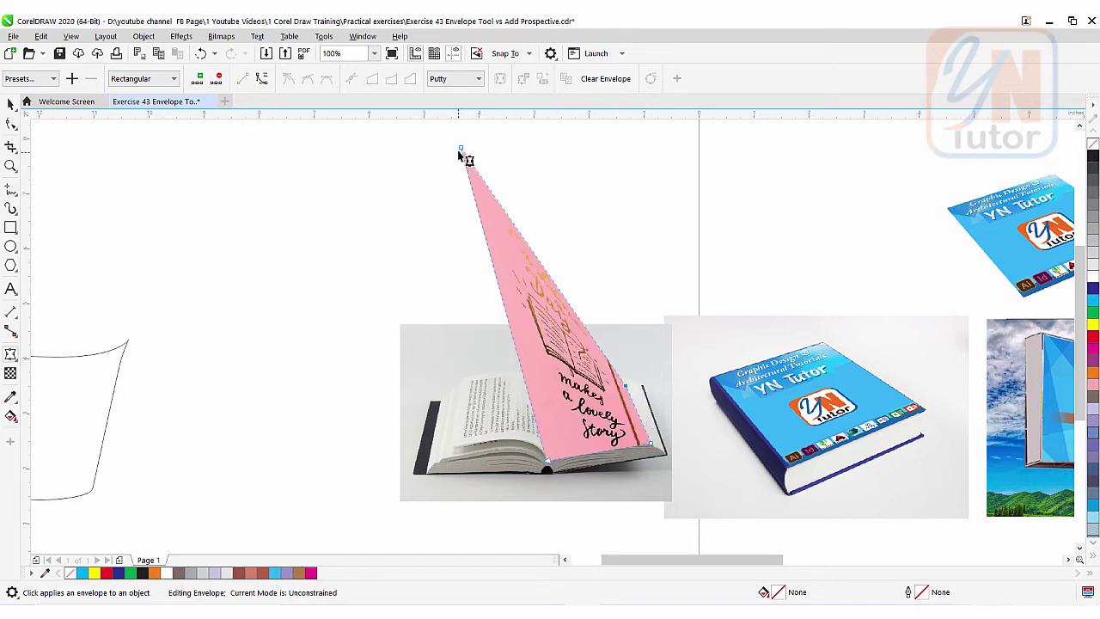
drag(464, 152, 494, 218)
drag(521, 290, 563, 400)
Fine-tune the pink cover's upper corners and lower-left corner to the edges and spine of the right-hand page.
scroll(608, 423, up, 3)
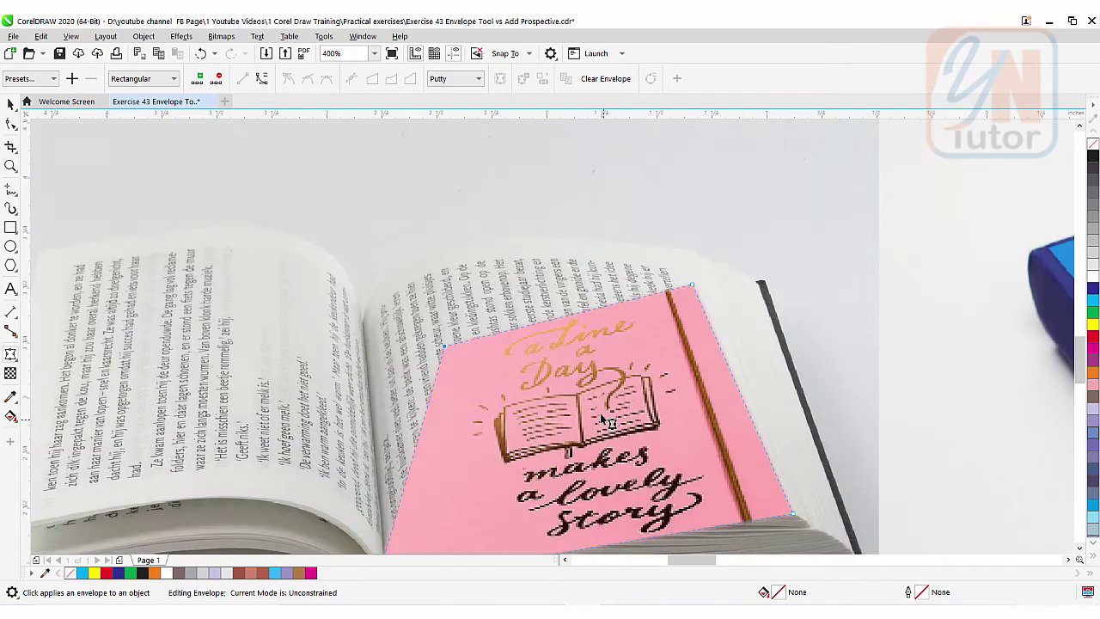
drag(694, 288, 700, 254)
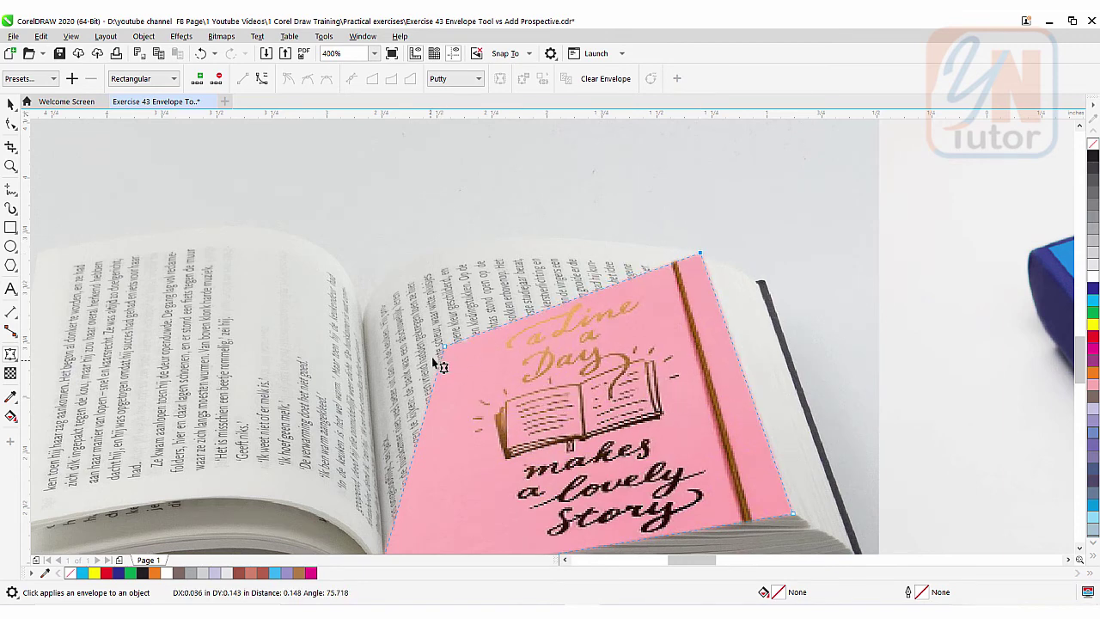
drag(445, 349, 362, 314)
drag(437, 405, 406, 273)
drag(339, 451, 352, 454)
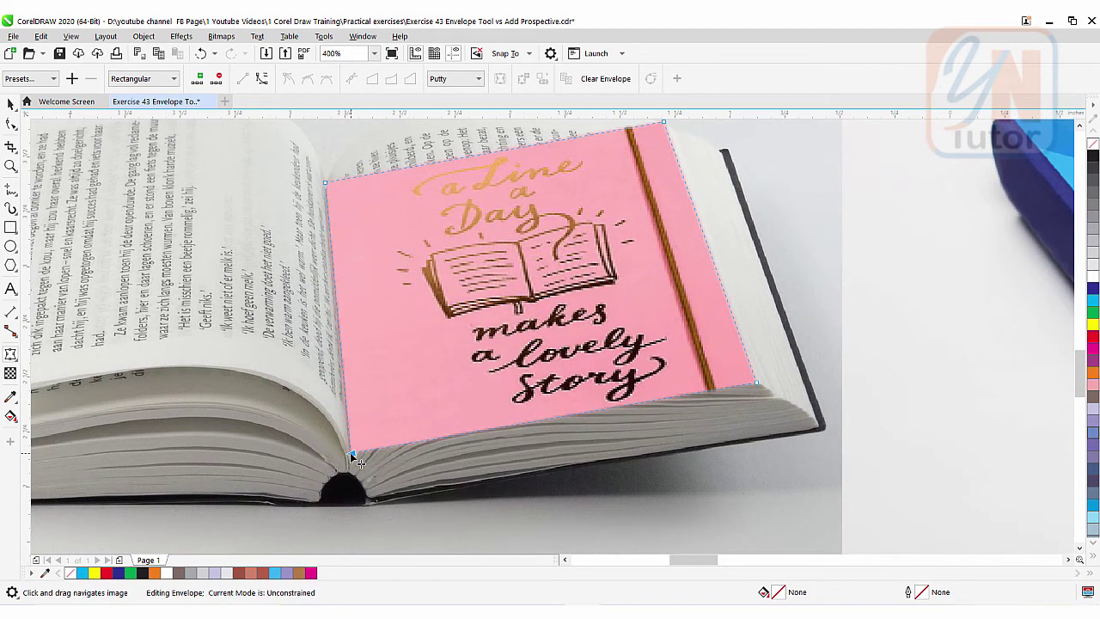
scroll(373, 428, down, 2)
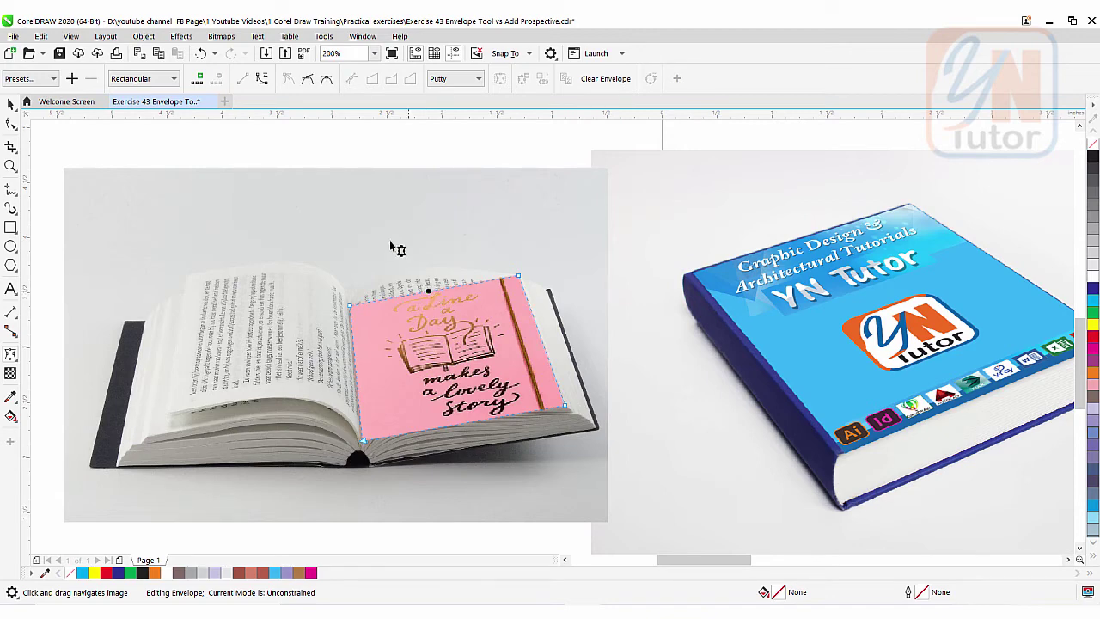
Convert the pink cover's upper and lower envelope segments to curves and bend them to follow the page's curvature.
click(262, 80)
drag(429, 295, 400, 275)
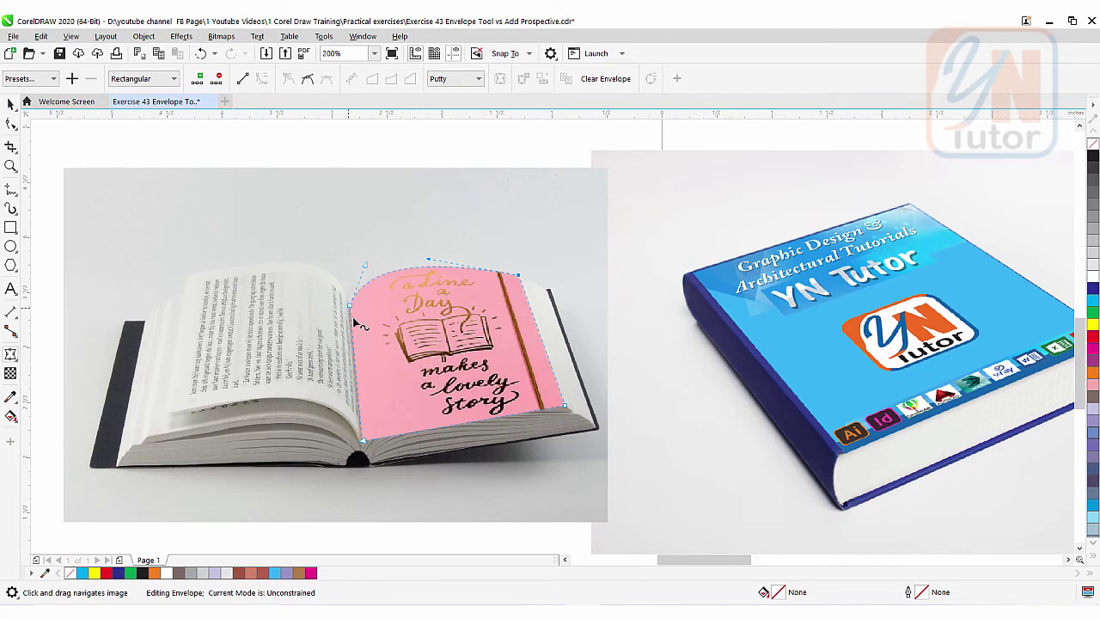
click(450, 427)
click(262, 78)
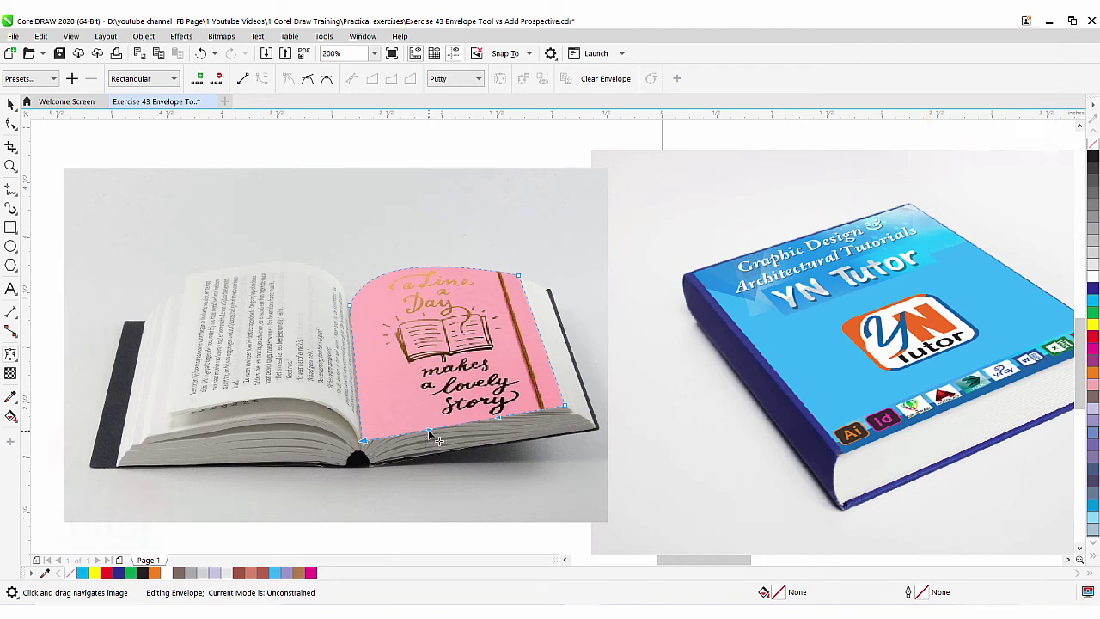
drag(432, 436, 395, 384)
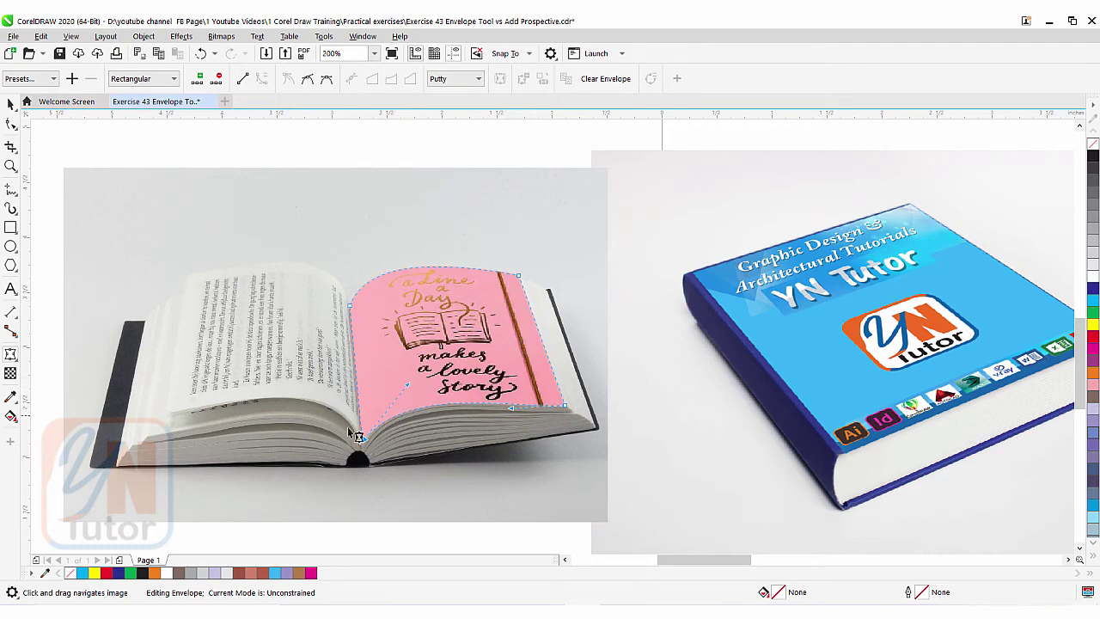
key(space)
scroll(396, 387, down, 2)
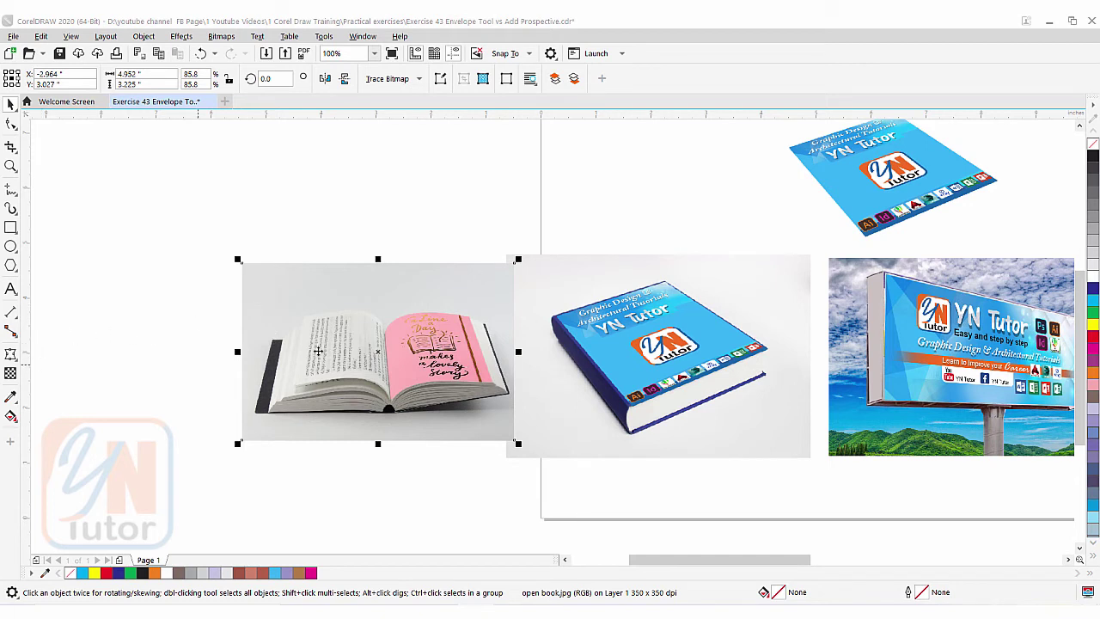
Locate the Envelope docker among the effects dockers.
click(364, 37)
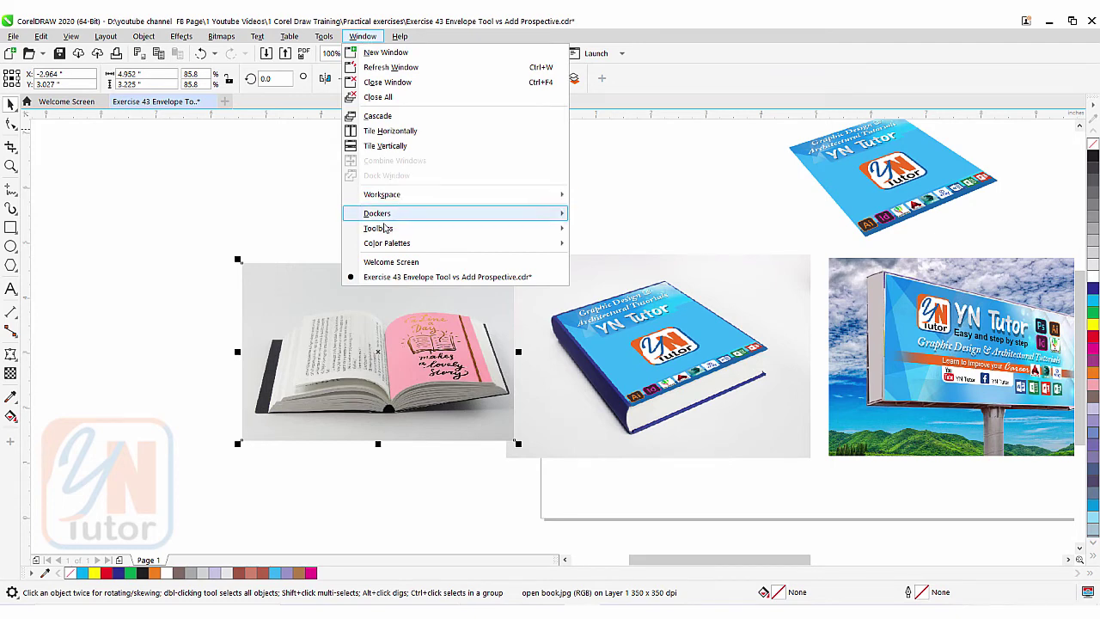
mouse_move(381, 216)
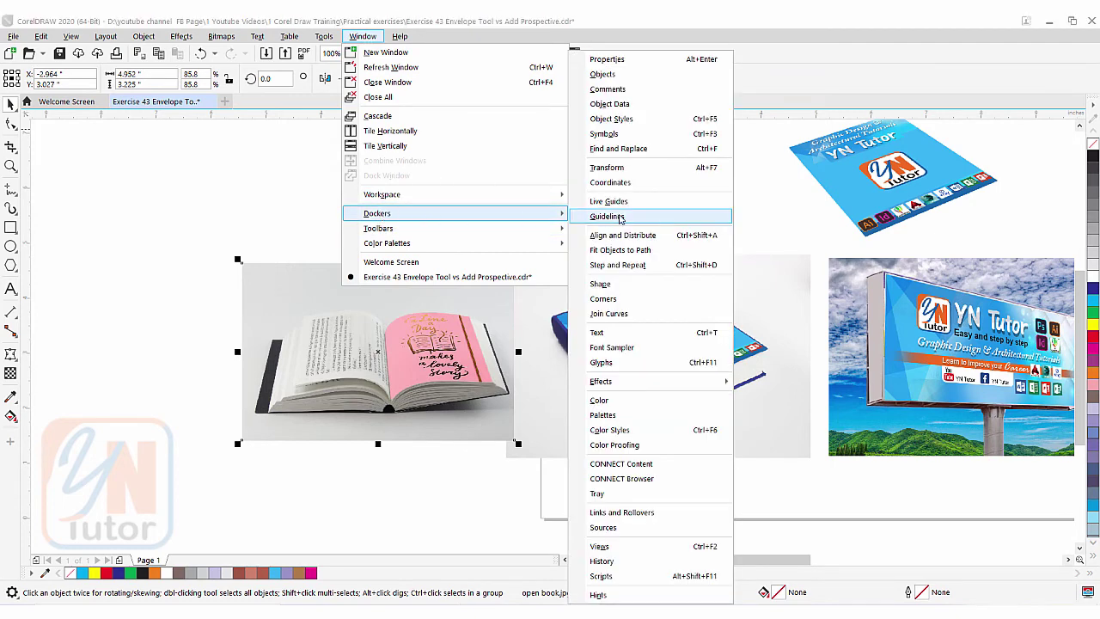
mouse_move(621, 388)
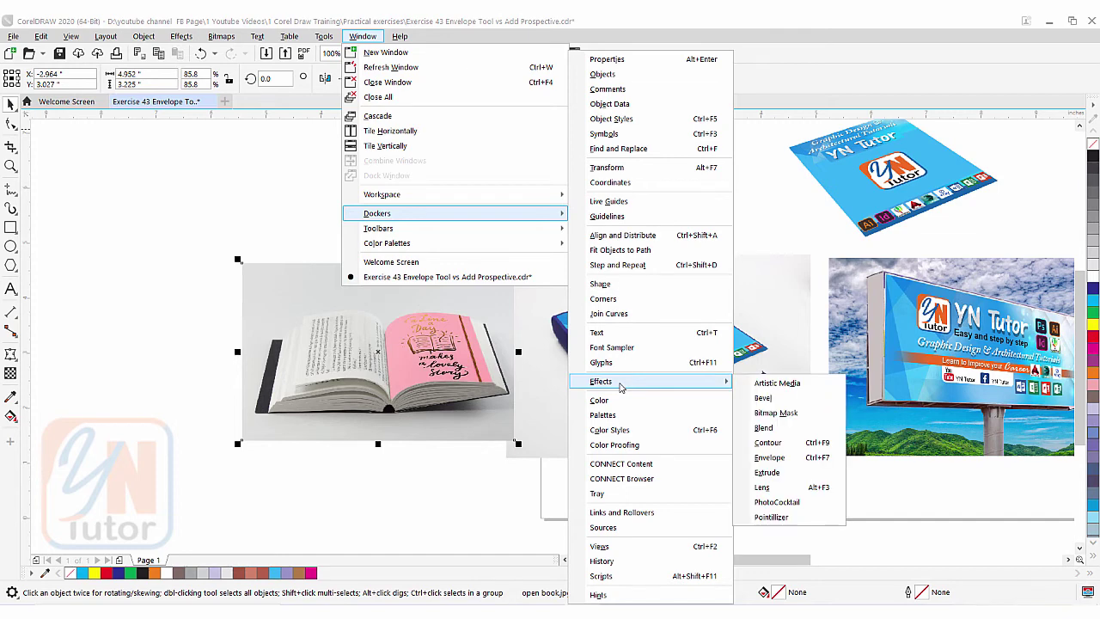
click(754, 464)
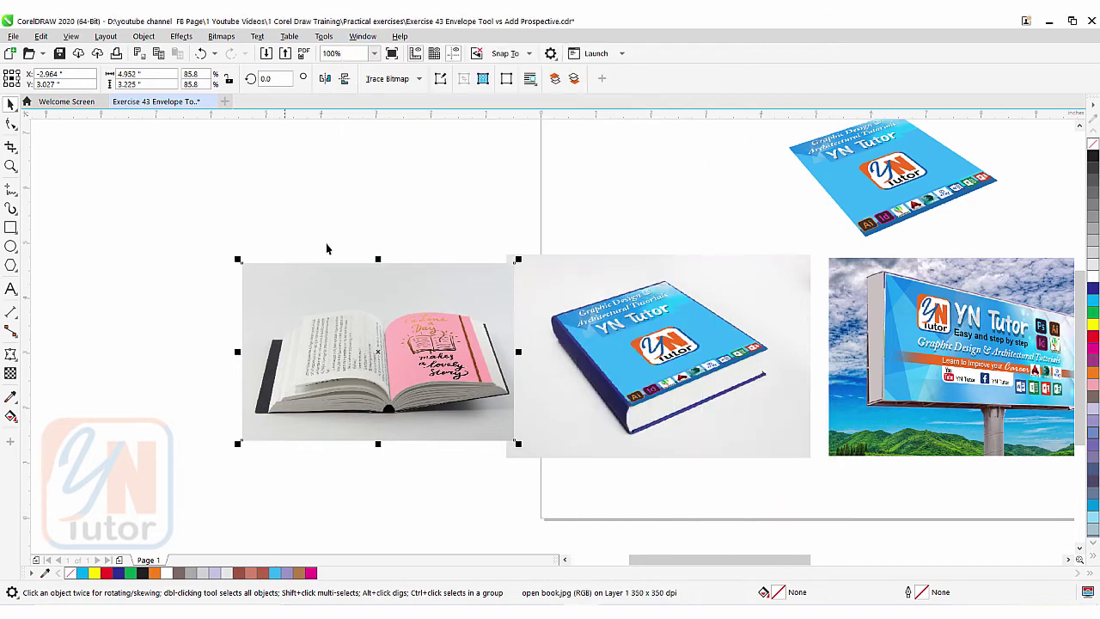
Bring the plain coffee mug image, the flat patterned artwork and its "FEEL GOOD WITH COFFEE" text to the empty area beside the open book.
scroll(399, 293, down, 2)
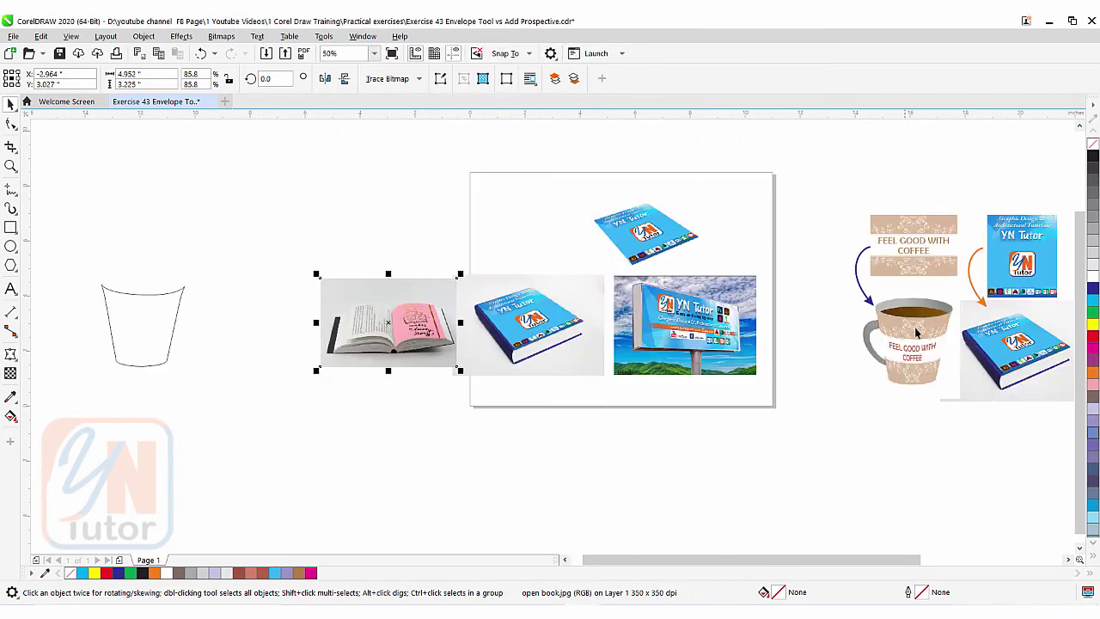
scroll(908, 347, right, 3)
click(688, 331)
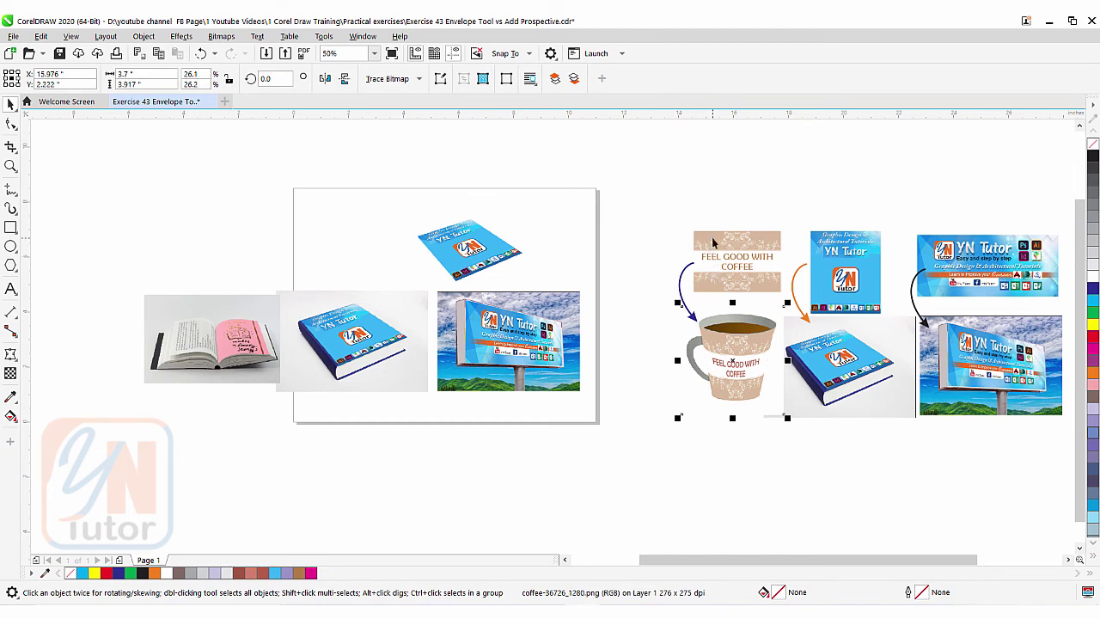
shift+click(712, 237)
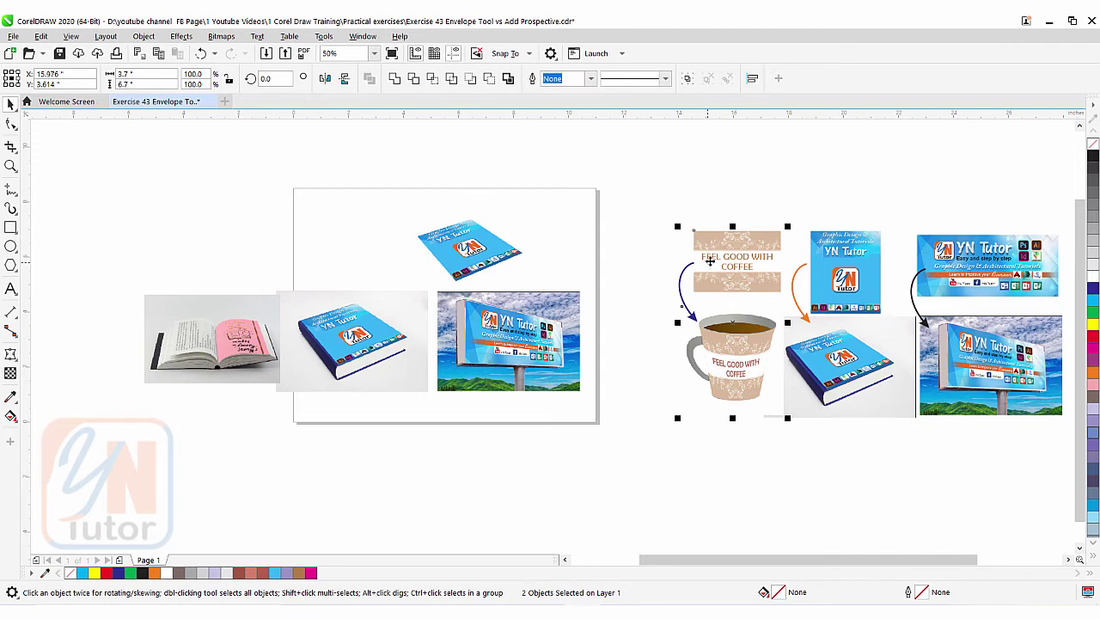
shift+click(712, 263)
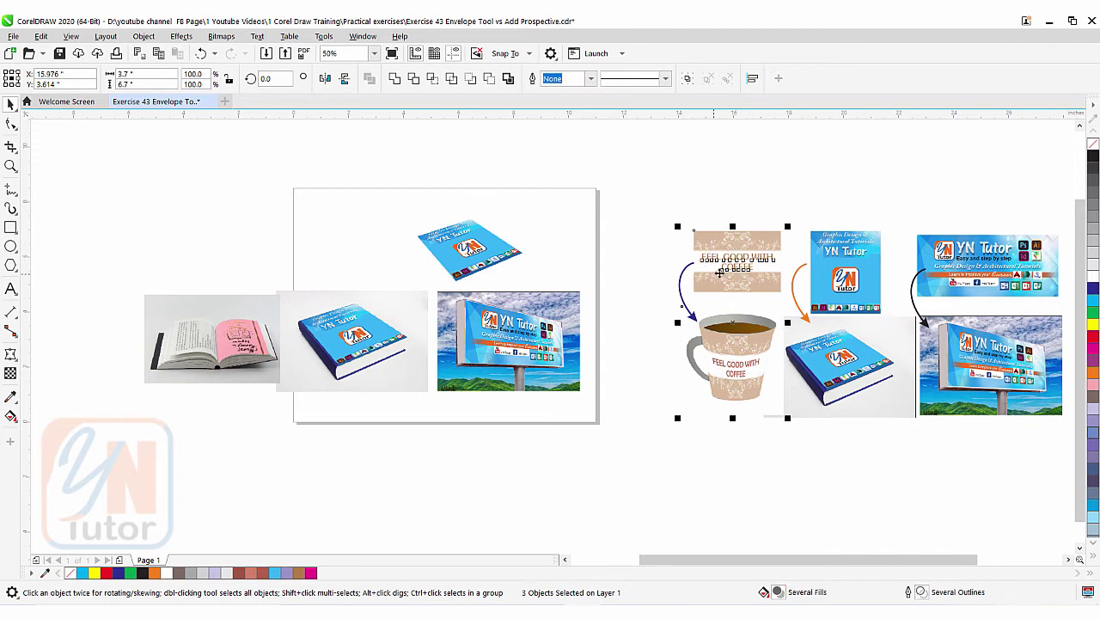
drag(733, 268, 48, 268)
click(10, 166)
drag(170, 187, 92, 447)
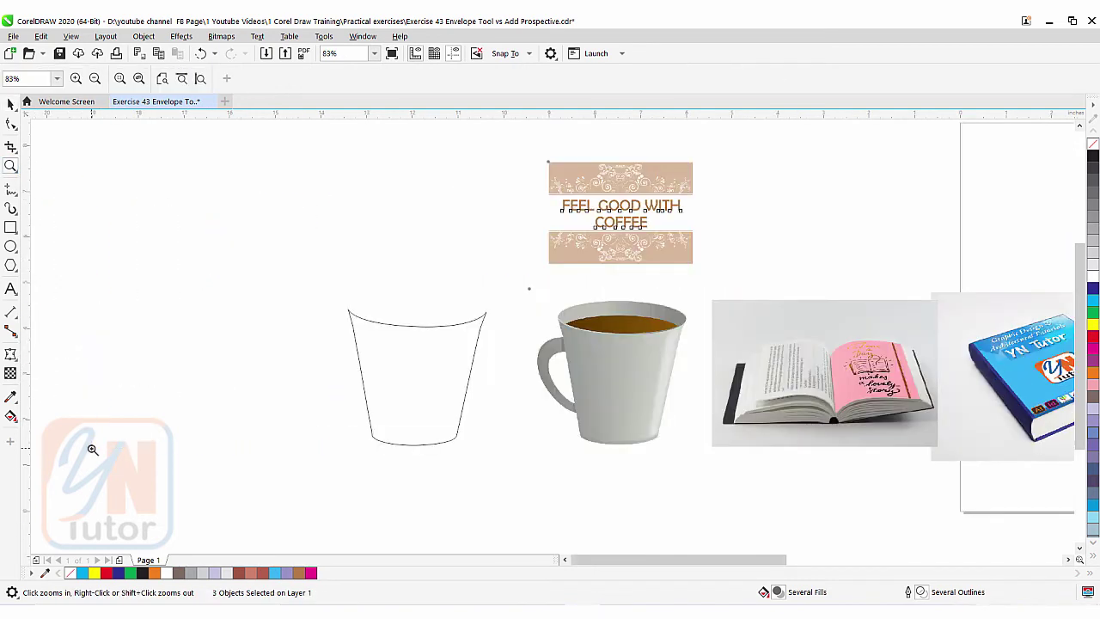
key(space)
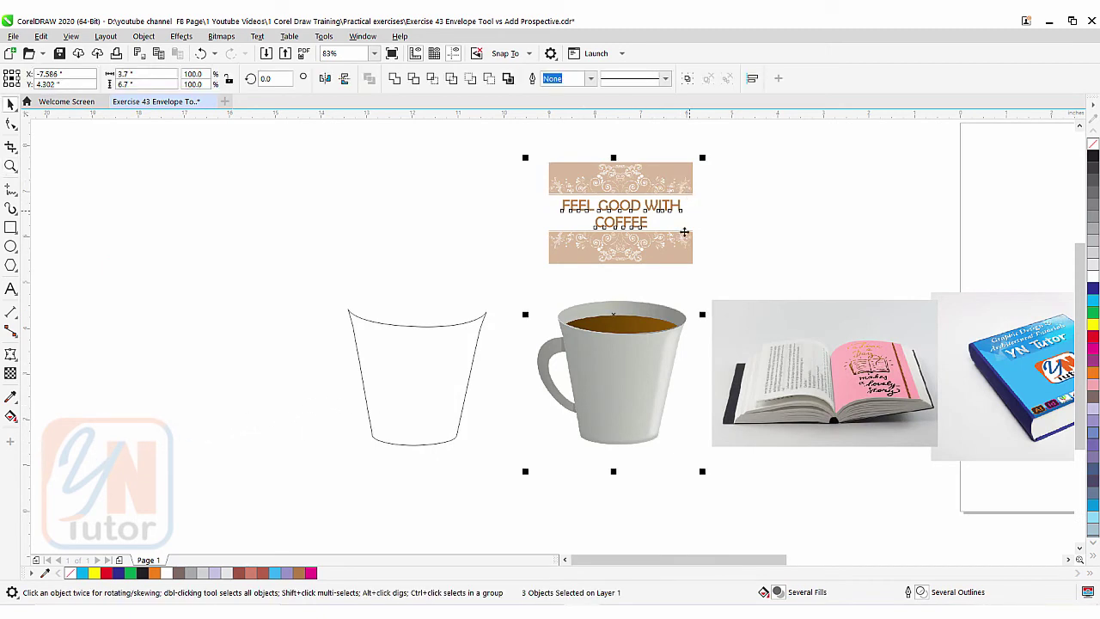
Group the "FEEL GOOD WITH COFFEE" text with the patterned artwork behind it.
scroll(618, 182, up, 2)
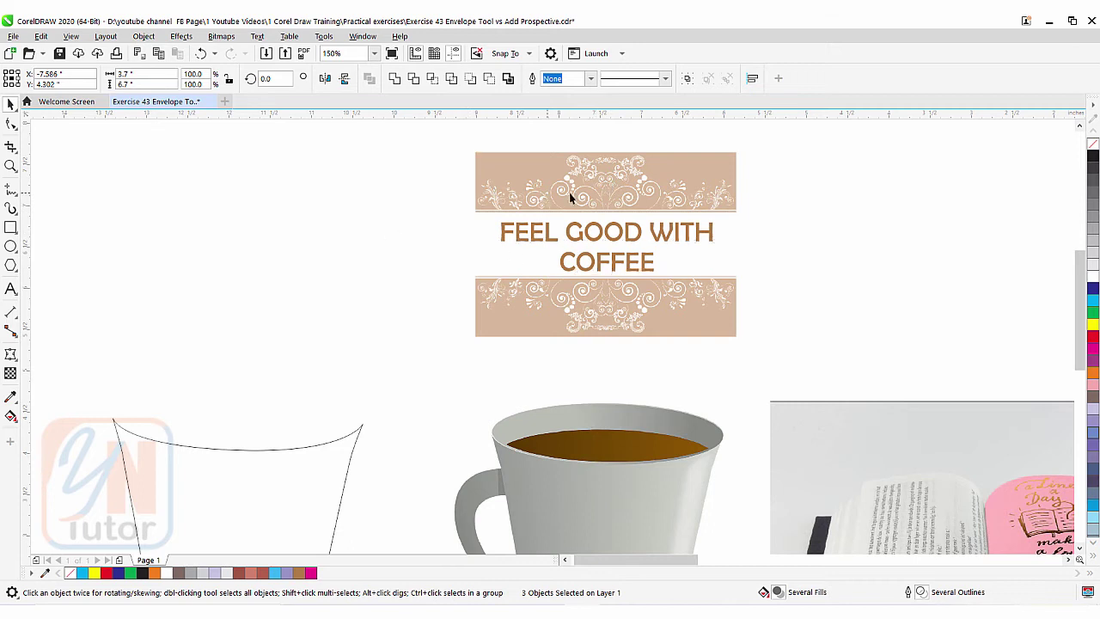
key(Escape)
click(576, 242)
click(572, 244)
mouse_move(572, 243)
mouse_down()
mouse_move(233, 238)
mouse_move(413, 255)
mouse_move(571, 249)
mouse_up()
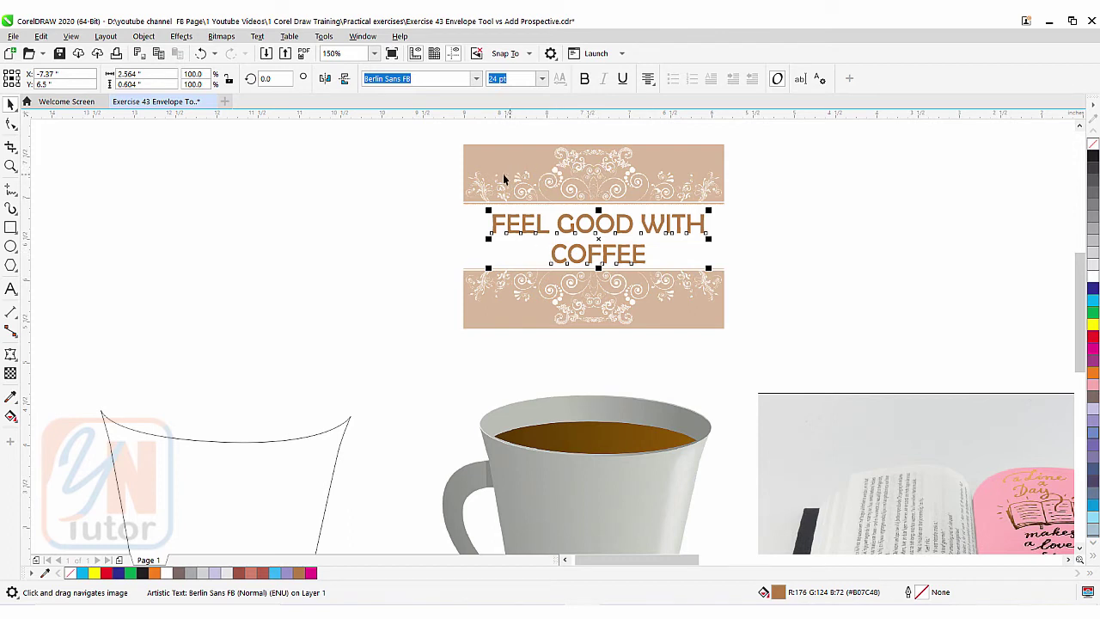
drag(437, 128, 761, 359)
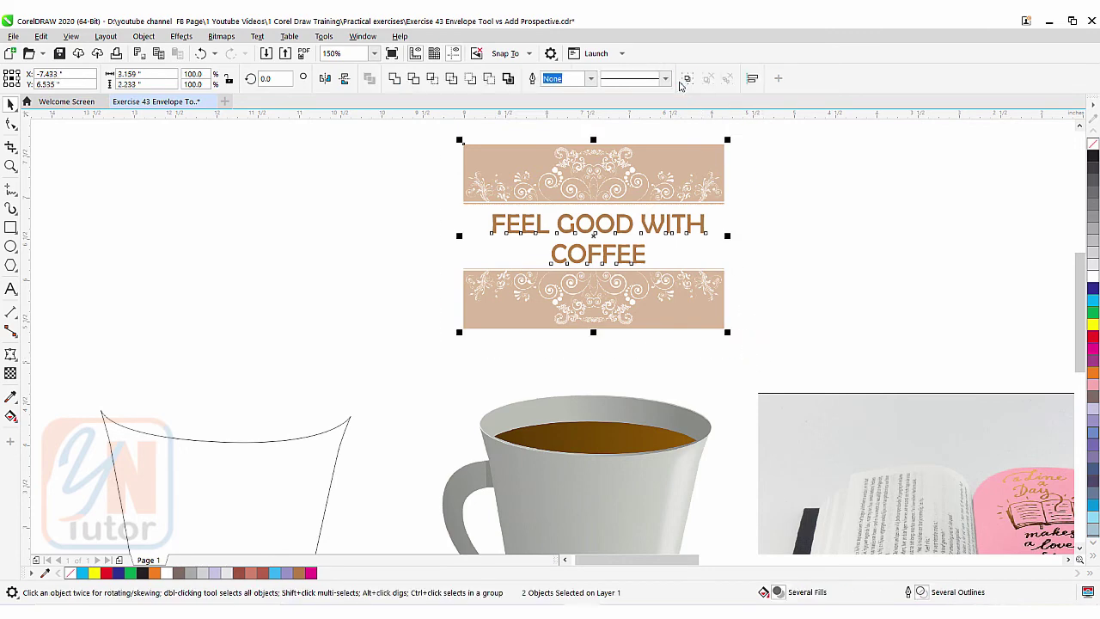
click(687, 80)
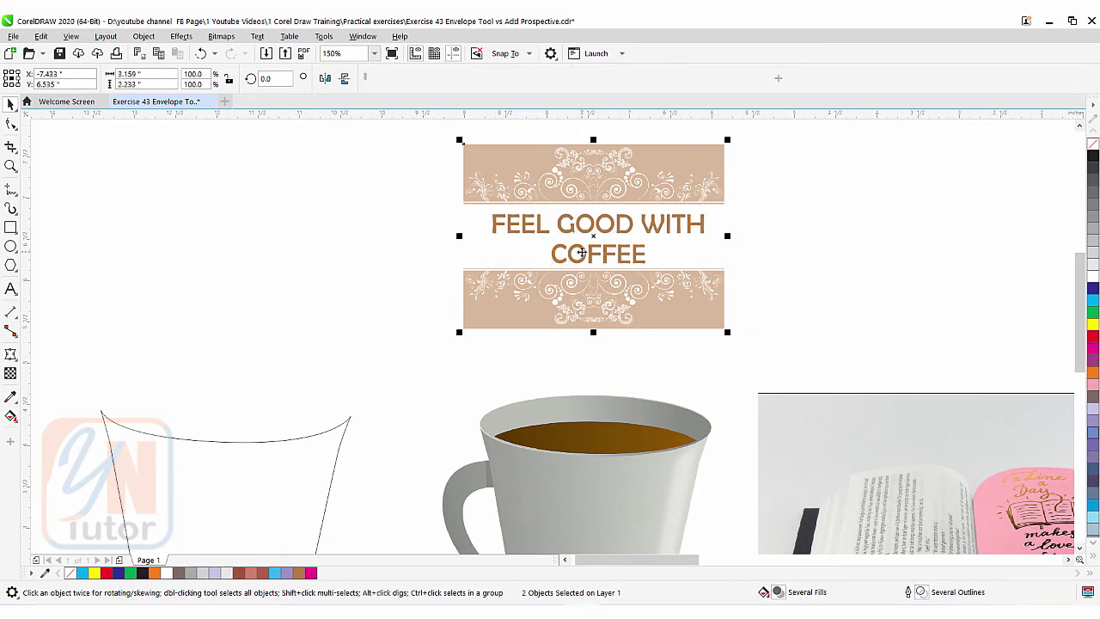
Move the cup-shaped outline onto the coffee mug and bring it to the front of the page.
drag(567, 368, 567, 290)
scroll(530, 363, down, 2)
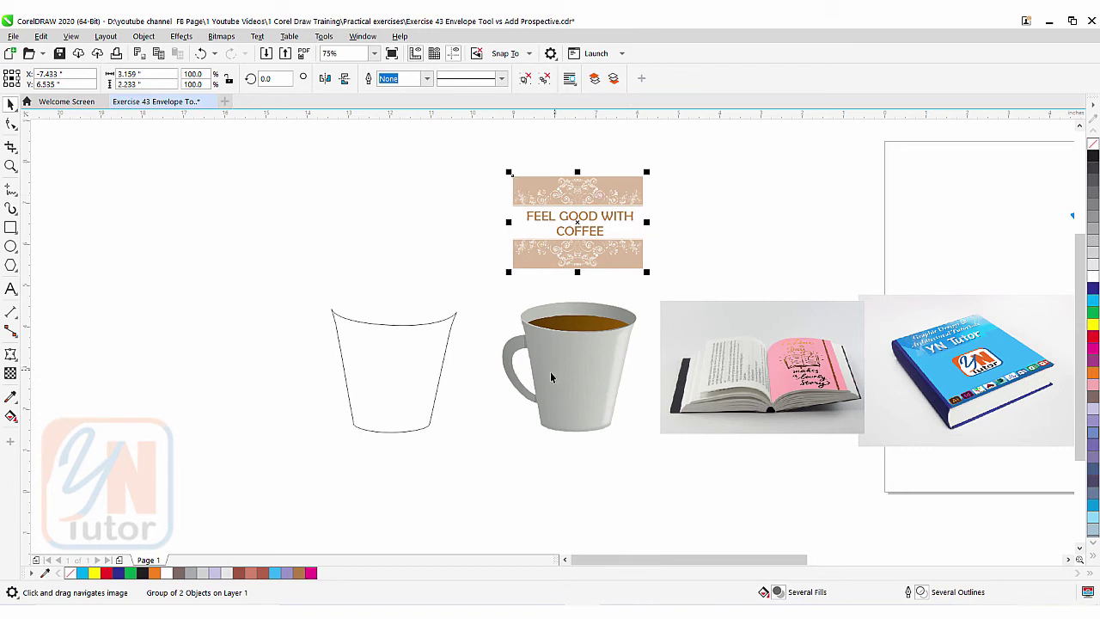
click(422, 368)
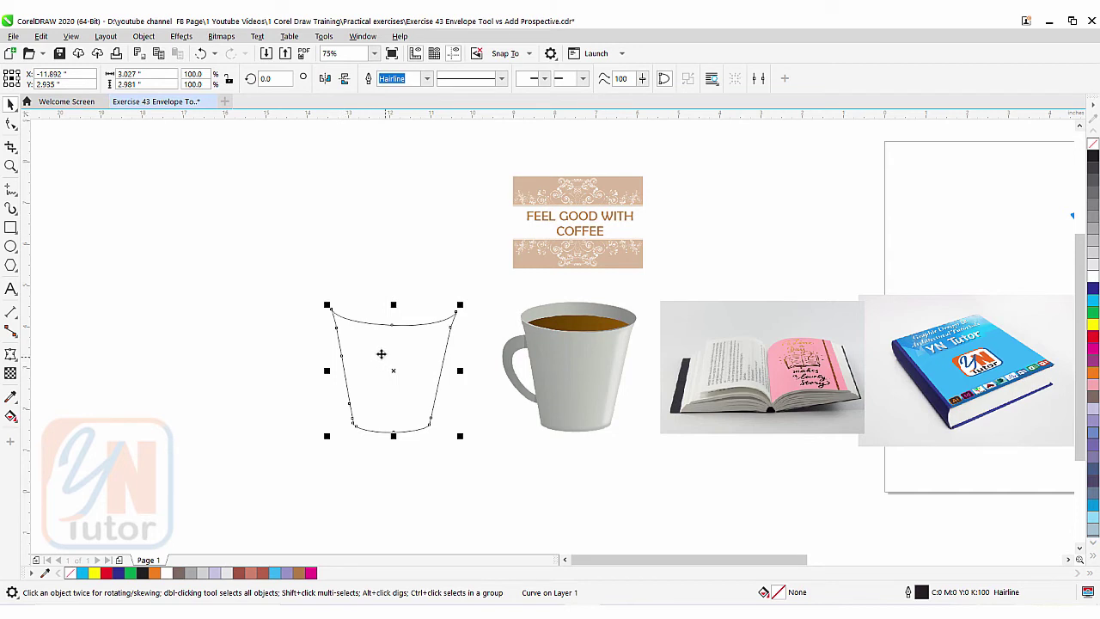
drag(379, 343, 558, 348)
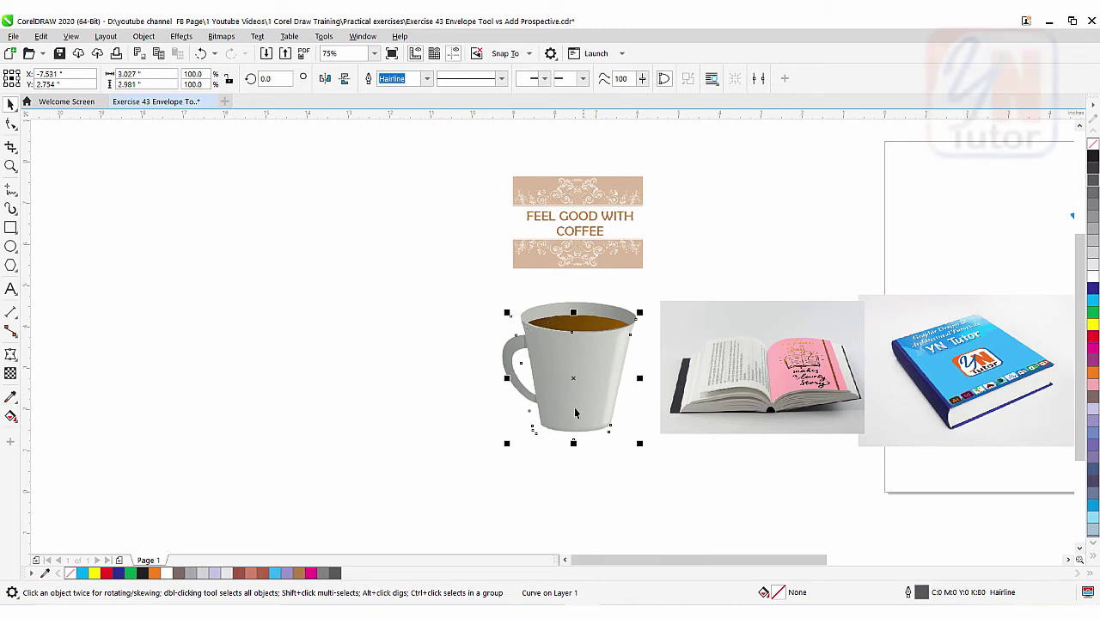
click(139, 39)
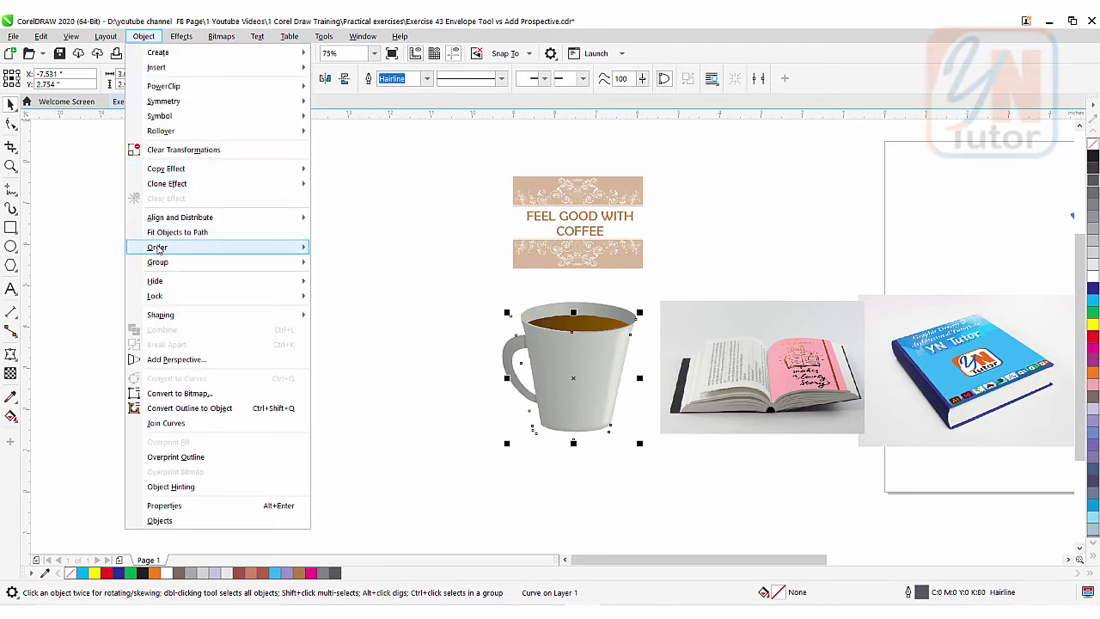
mouse_move(172, 248)
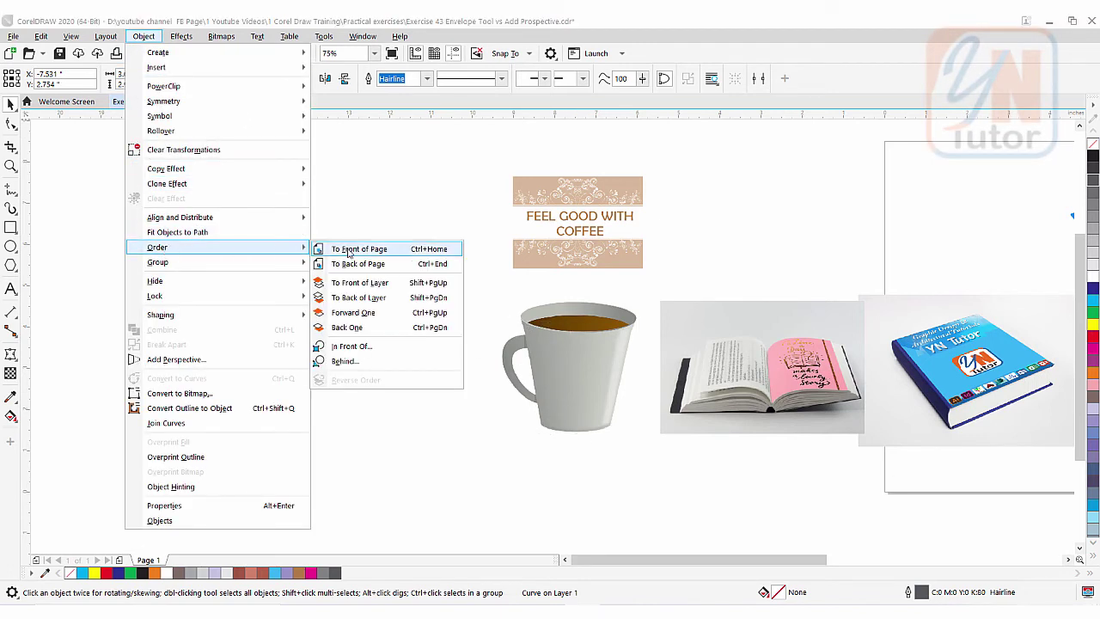
click(353, 264)
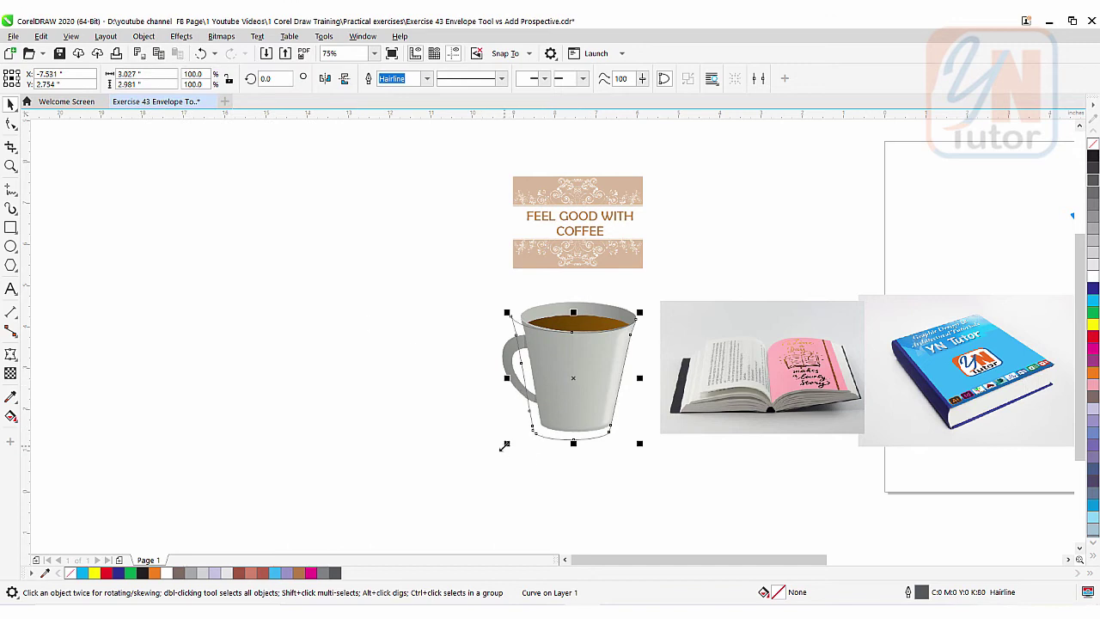
Scale the cup-shaped outline to 92.2% to match the mug body, and move it into the empty space beside the mug.
scroll(509, 442, up, 2)
mouse_move(519, 436)
mouse_down()
mouse_move(545, 430)
mouse_move(533, 429)
mouse_up()
drag(651, 297, 287, 297)
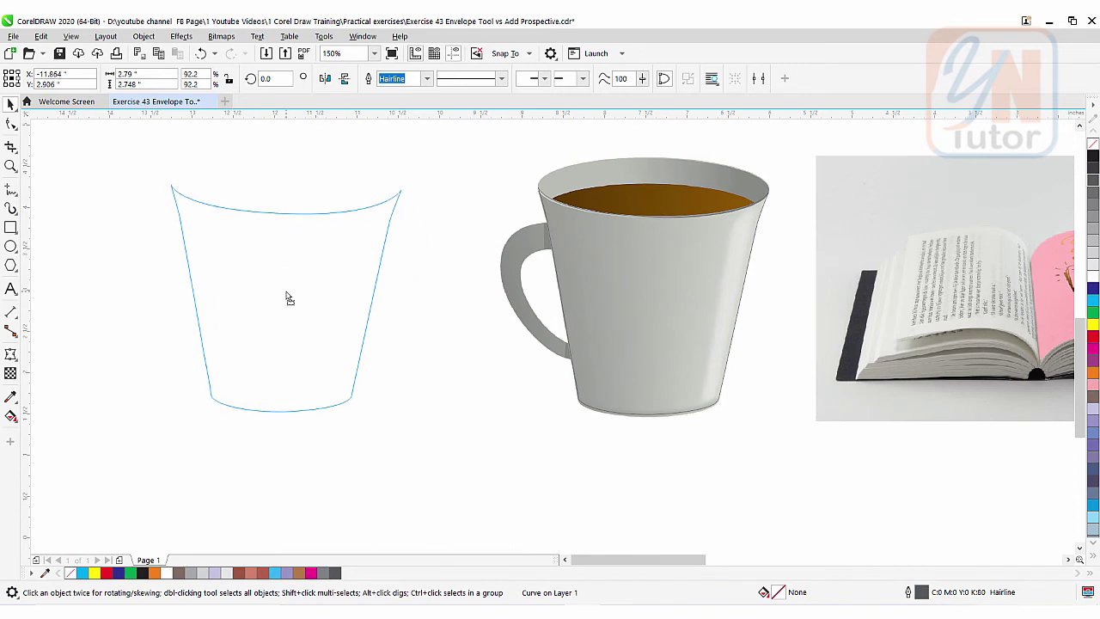
scroll(407, 309, up, 2)
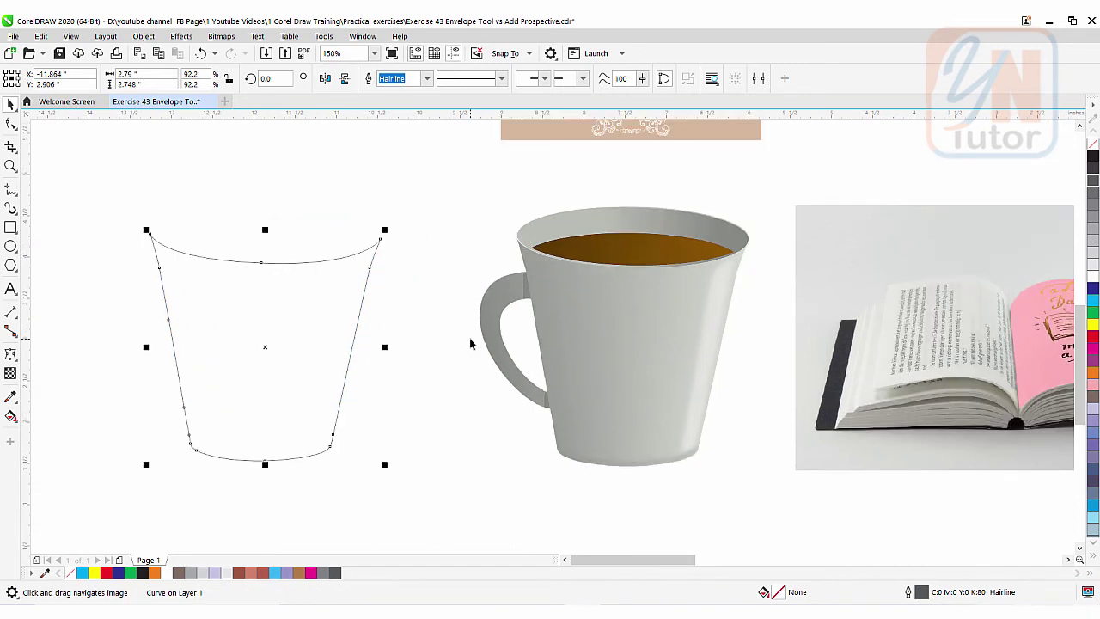
Trace the front curve of the mug's rim from its left edge to its right edge with the Pen tool.
click(11, 189)
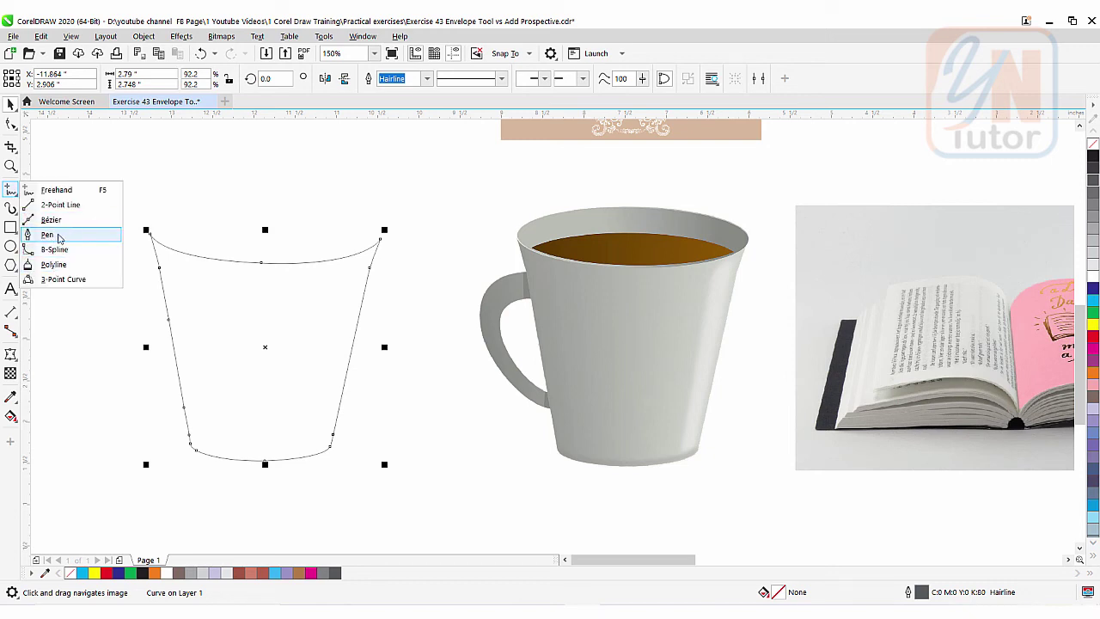
click(11, 190)
click(49, 235)
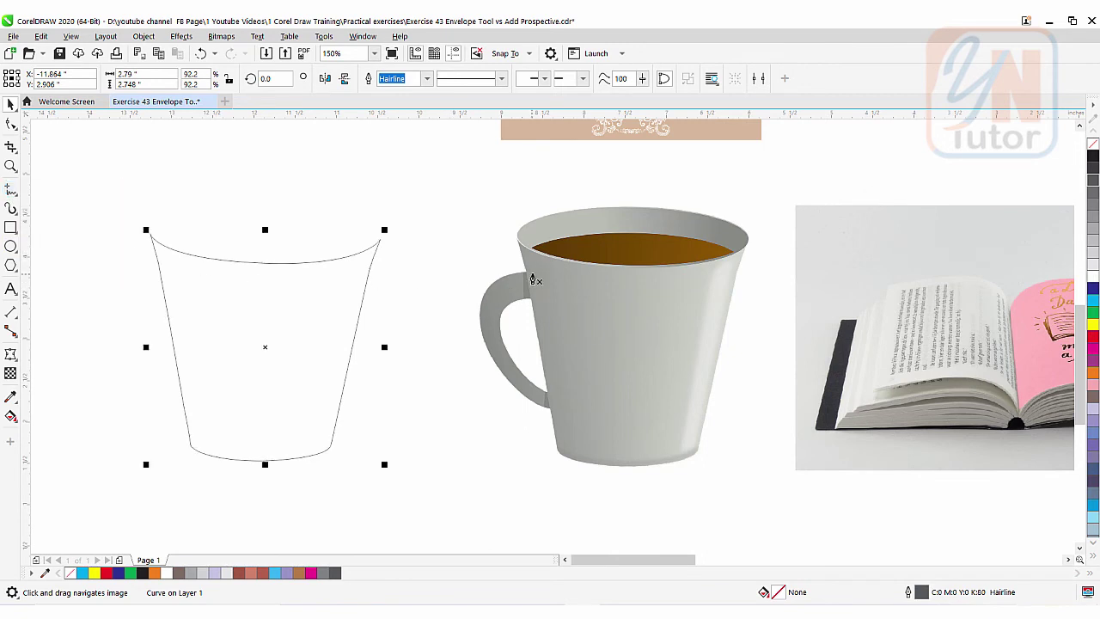
click(518, 245)
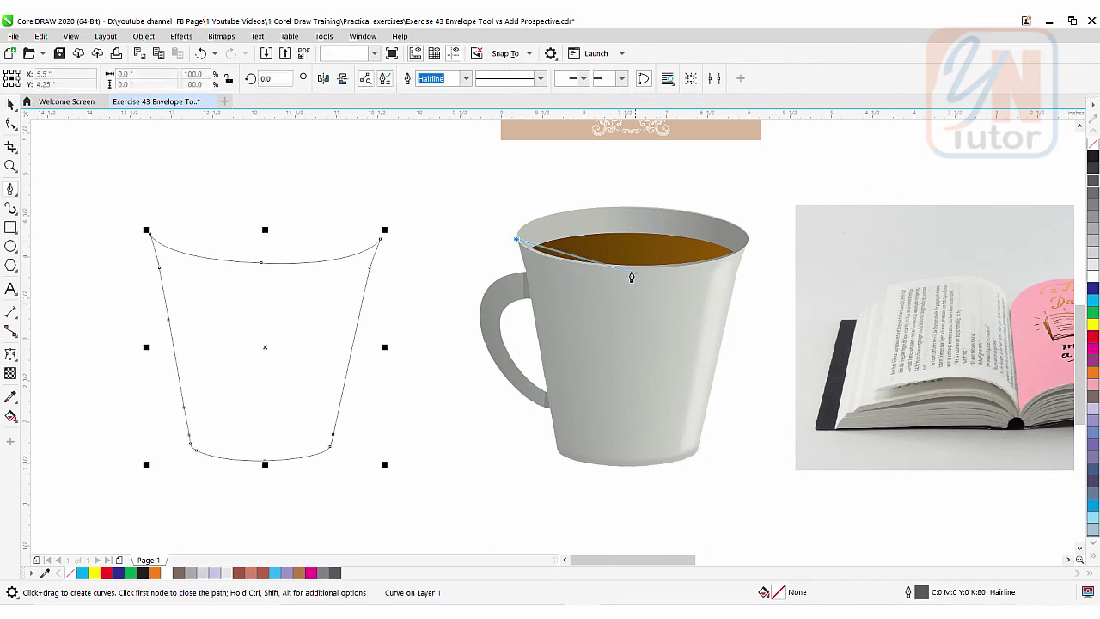
scroll(645, 275, up, 2)
drag(639, 274, 835, 260)
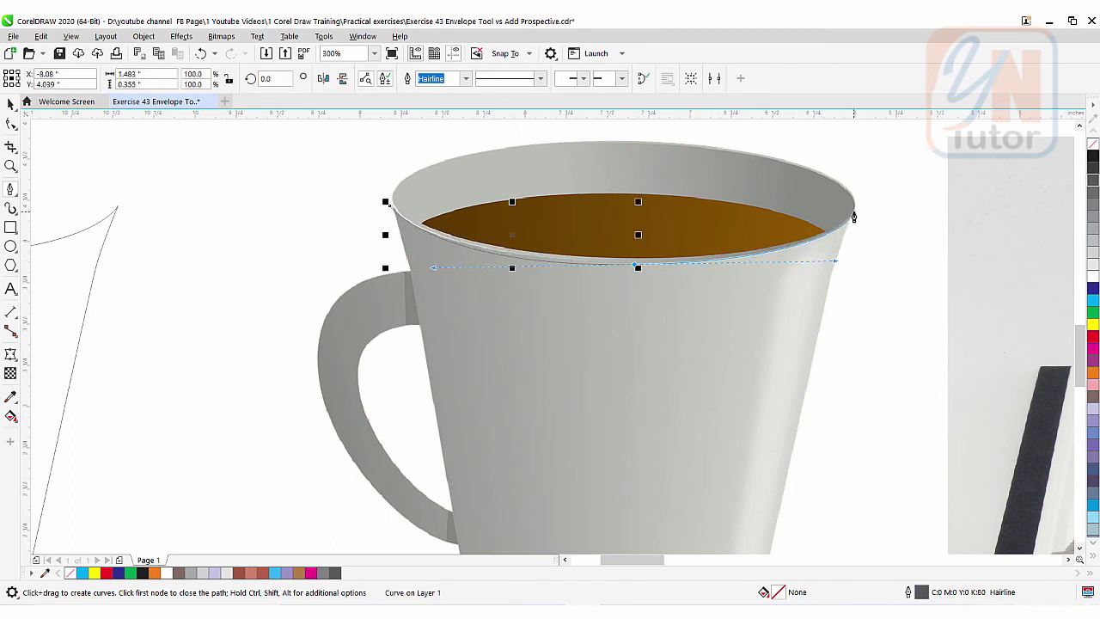
click(854, 217)
Continue the pen path down the mug's right side and along its curved base, closing an outline about 2.81 by 2.75 inches.
drag(799, 369, 779, 272)
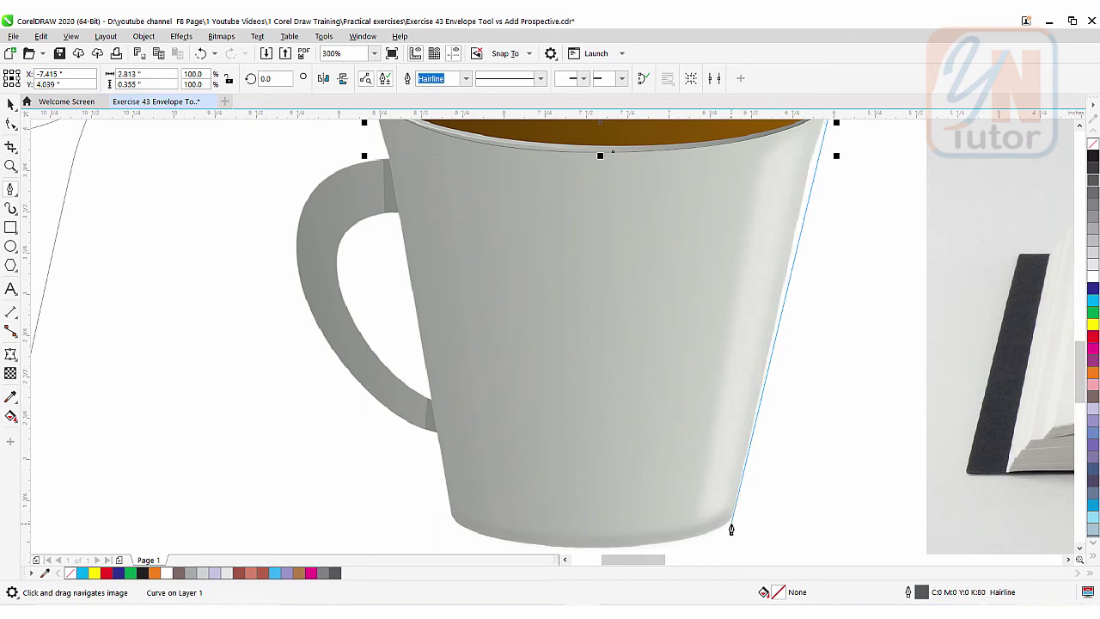
drag(730, 522, 527, 495)
click(457, 470)
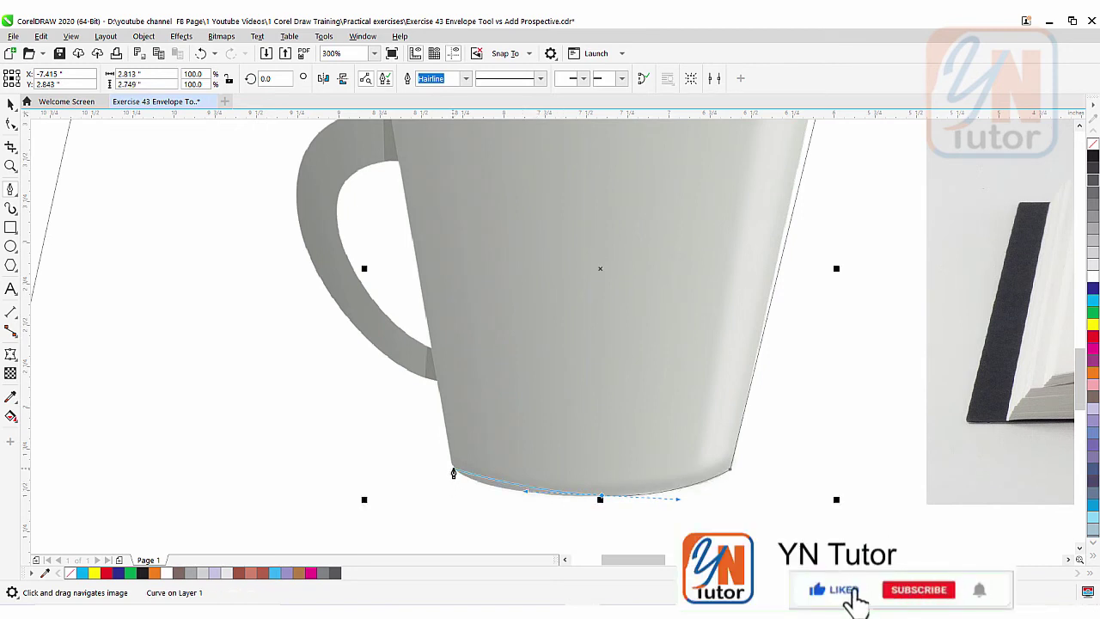
scroll(456, 466, up, 2)
scroll(455, 466, up, 4)
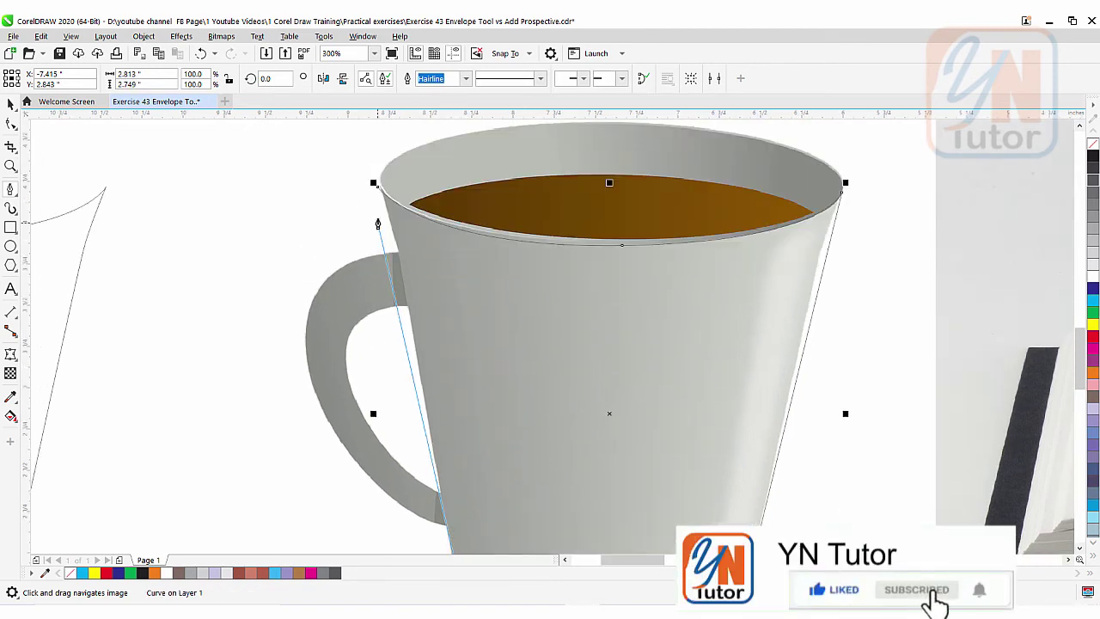
click(376, 186)
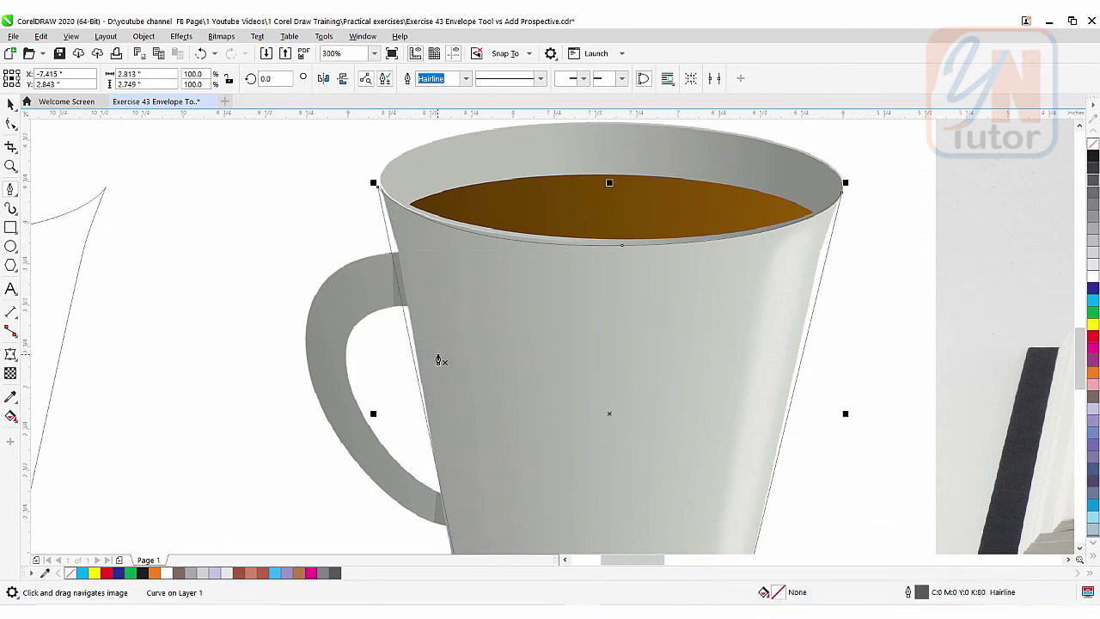
Convert the left side of the traced mug outline to a curve and bend it to follow the mug's edge.
click(11, 124)
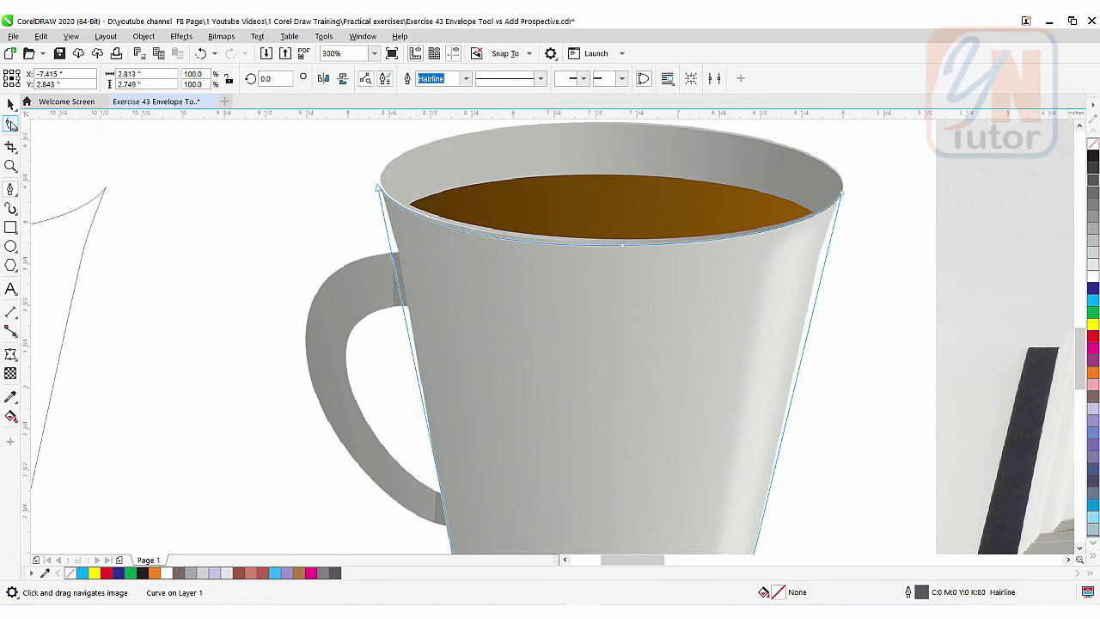
click(398, 285)
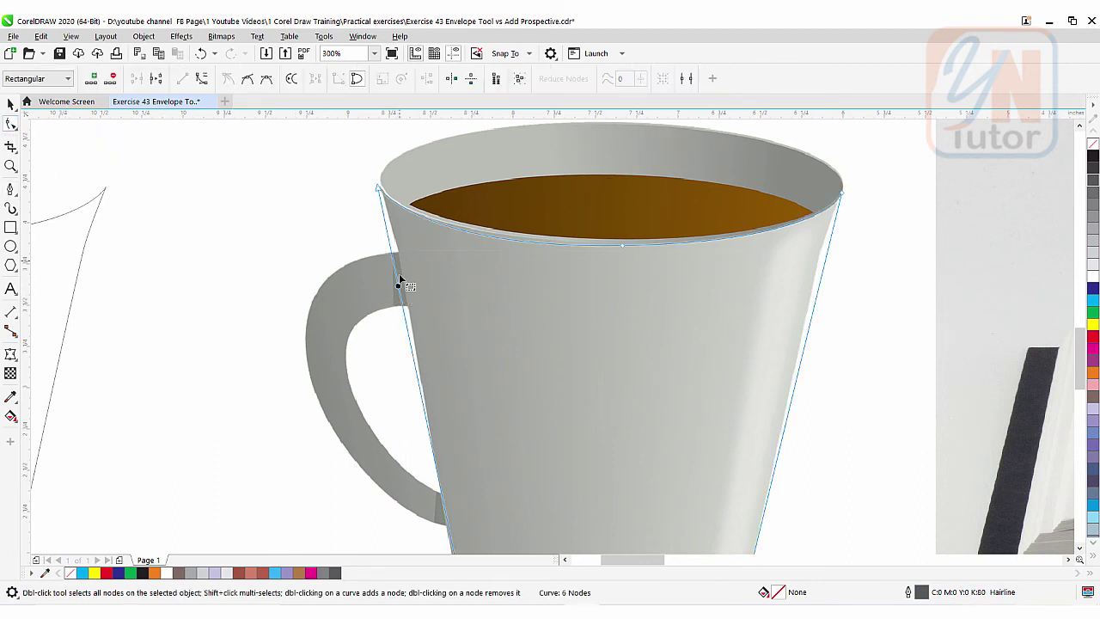
click(202, 80)
click(404, 316)
drag(404, 316, 414, 273)
scroll(491, 245, down, 3)
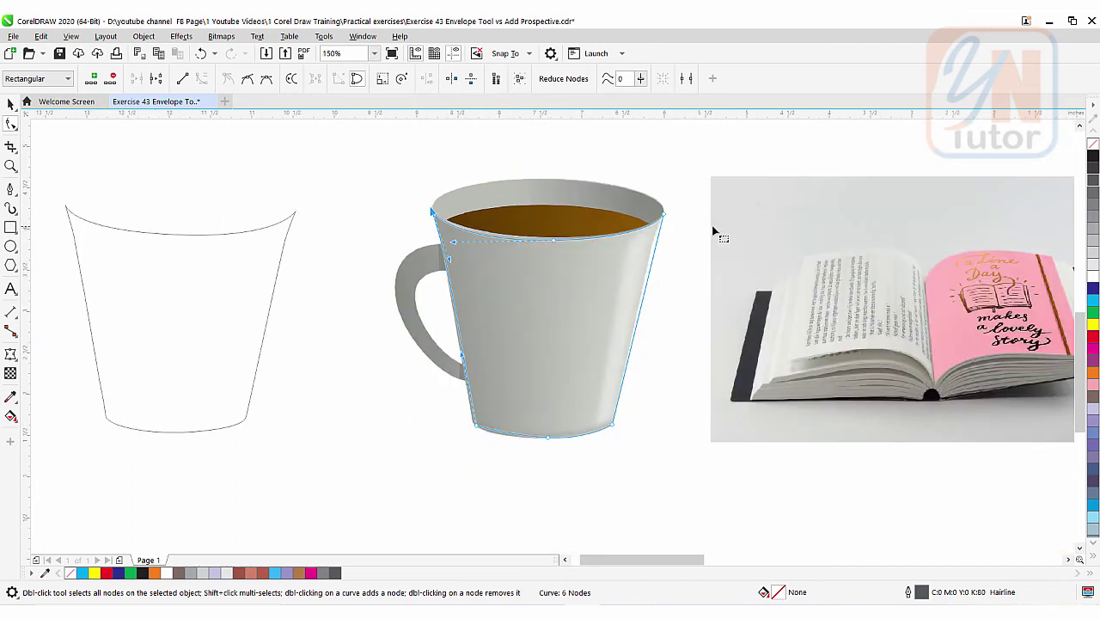
Remove the traced outline from the mug, keeping the prepared cup-shaped outline beside it.
click(10, 104)
click(390, 337)
click(579, 287)
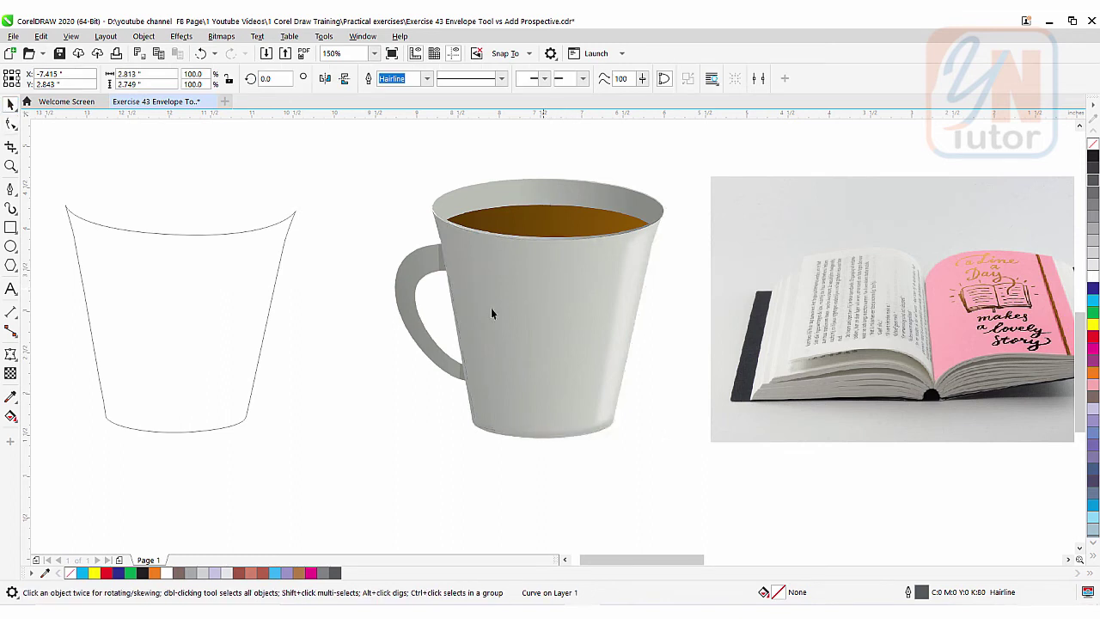
click(98, 232)
Open the Envelope docker and shape the grouped coffee artwork with an envelope created from the cup-shaped outline.
scroll(414, 357, down, 3)
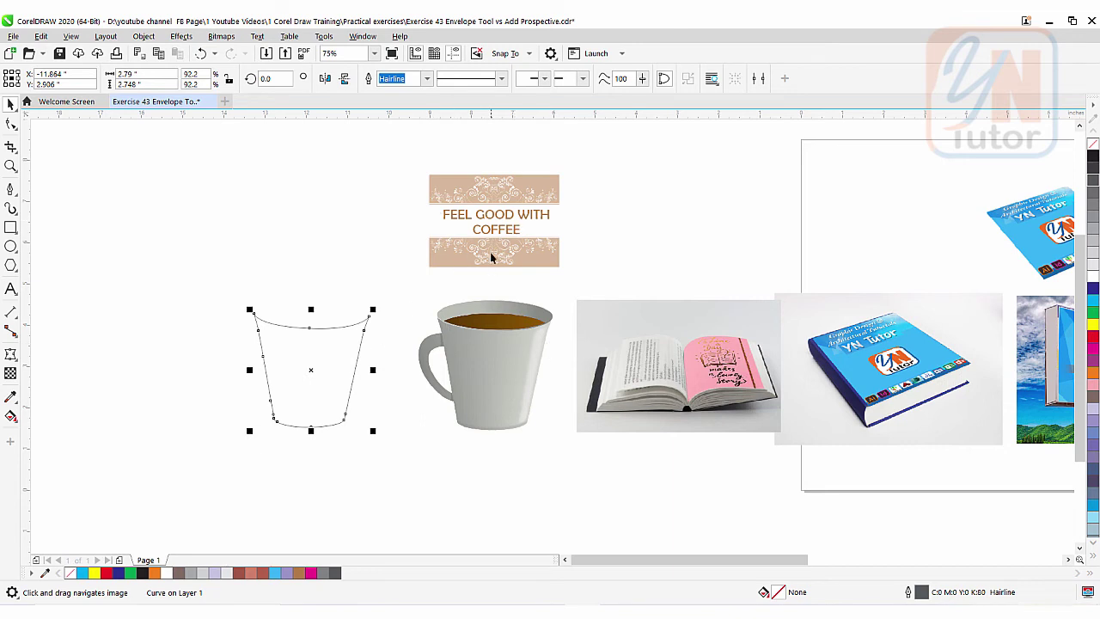
click(488, 197)
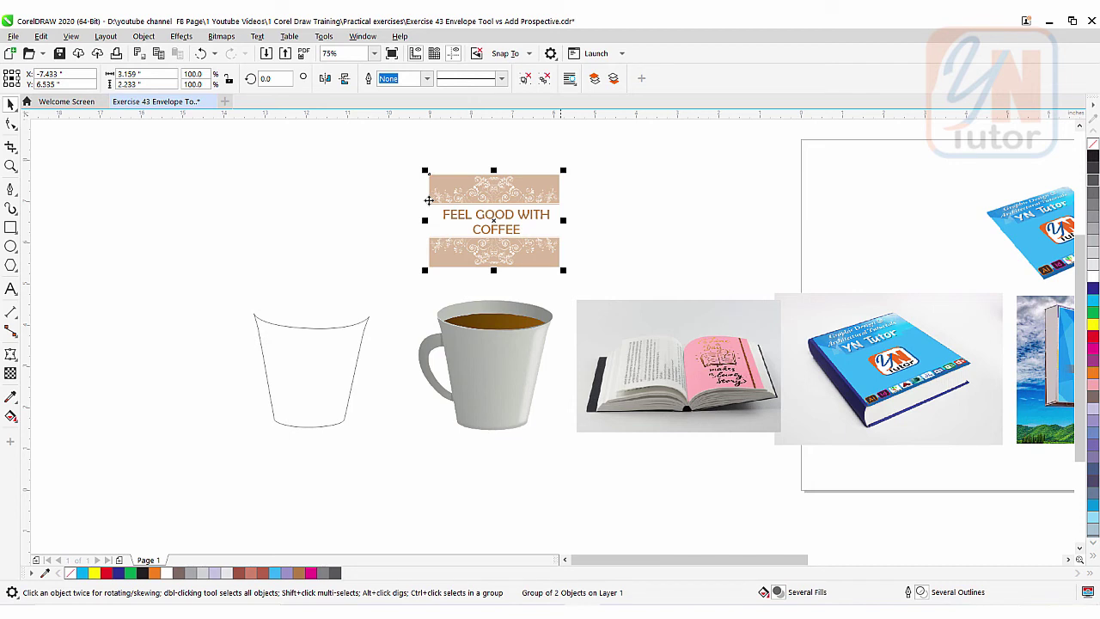
click(361, 36)
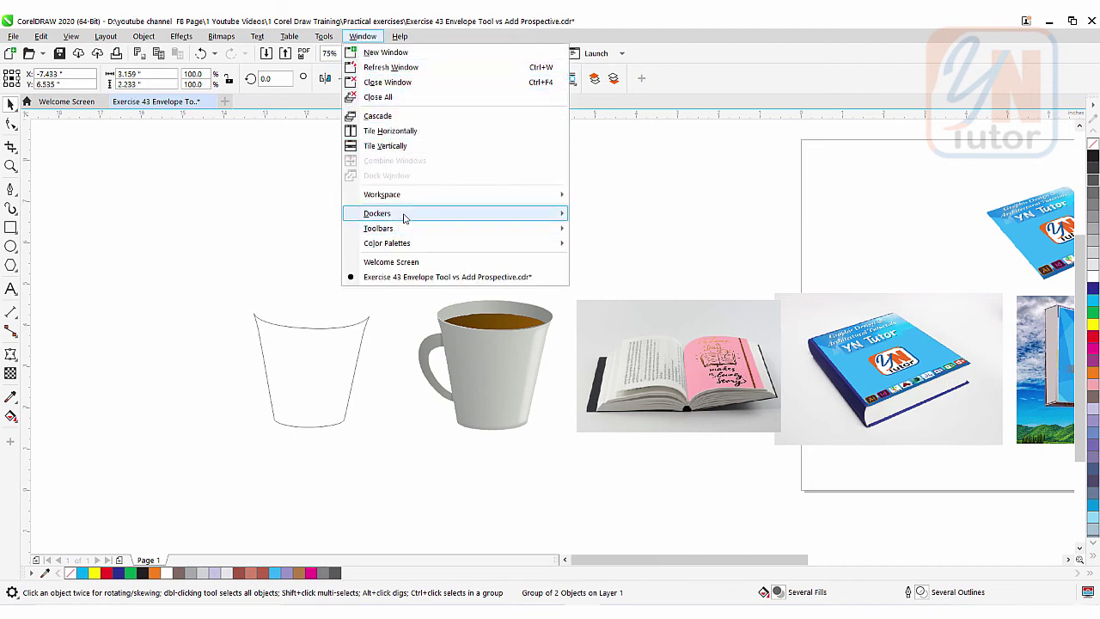
mouse_move(405, 218)
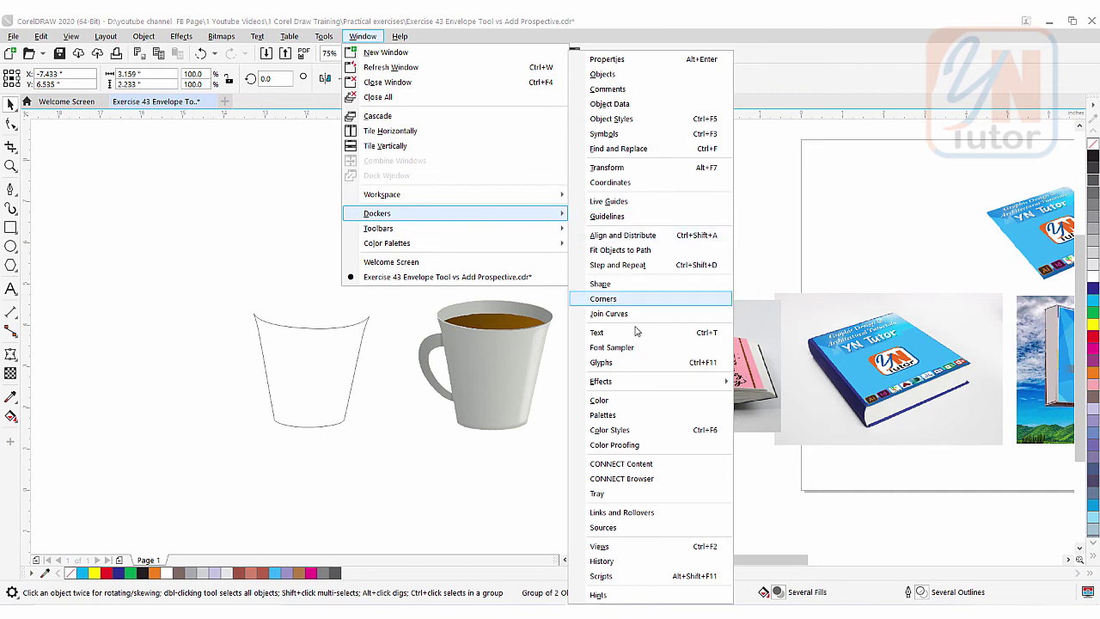
mouse_move(618, 391)
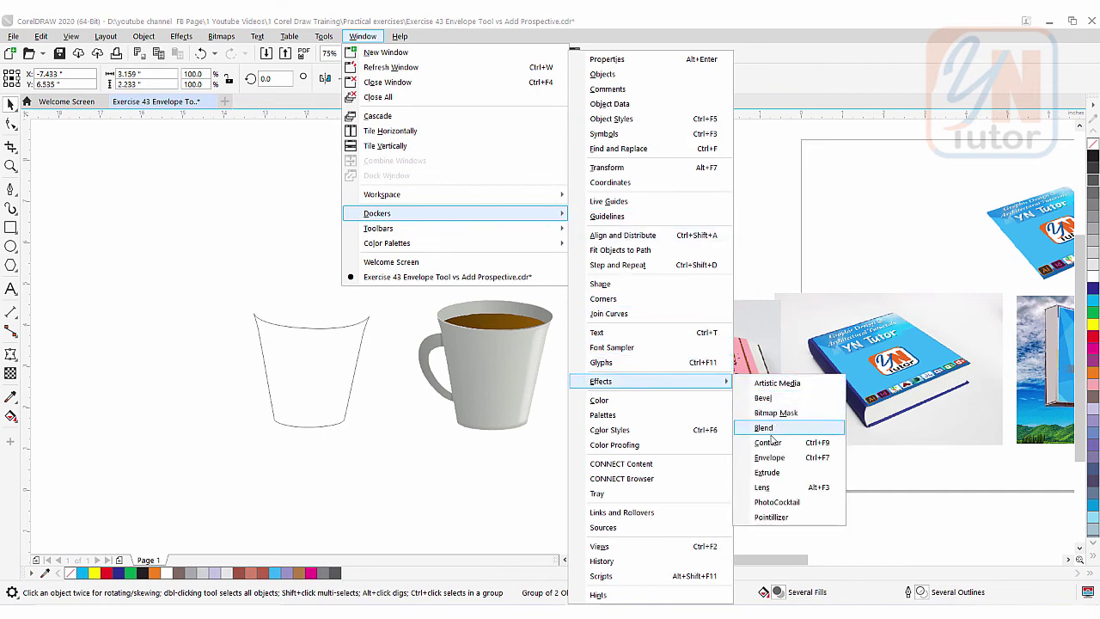
click(765, 458)
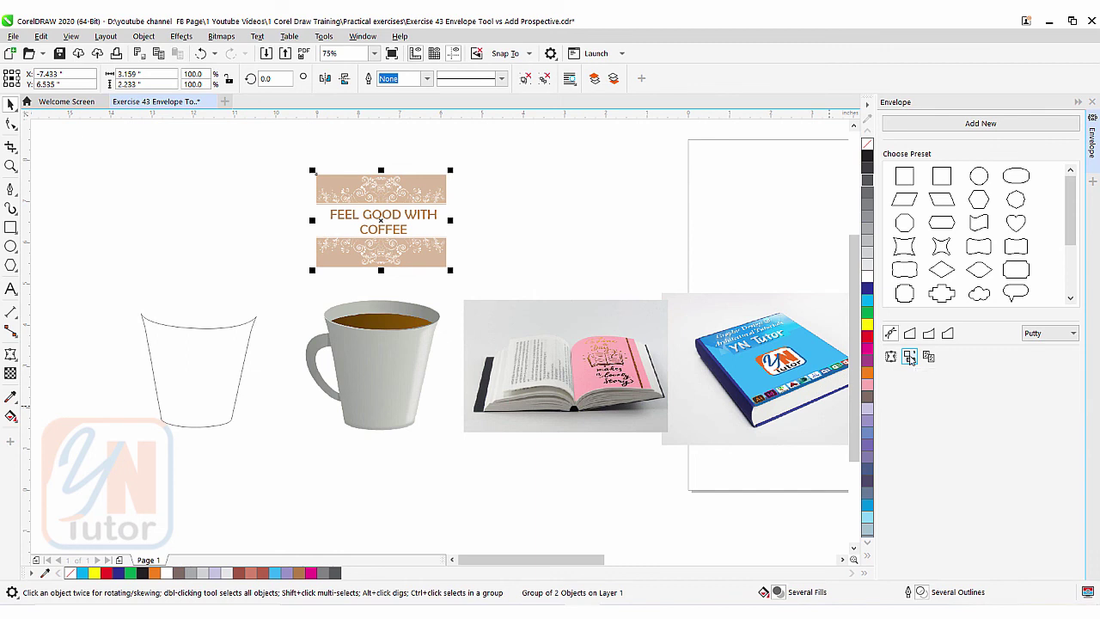
click(180, 353)
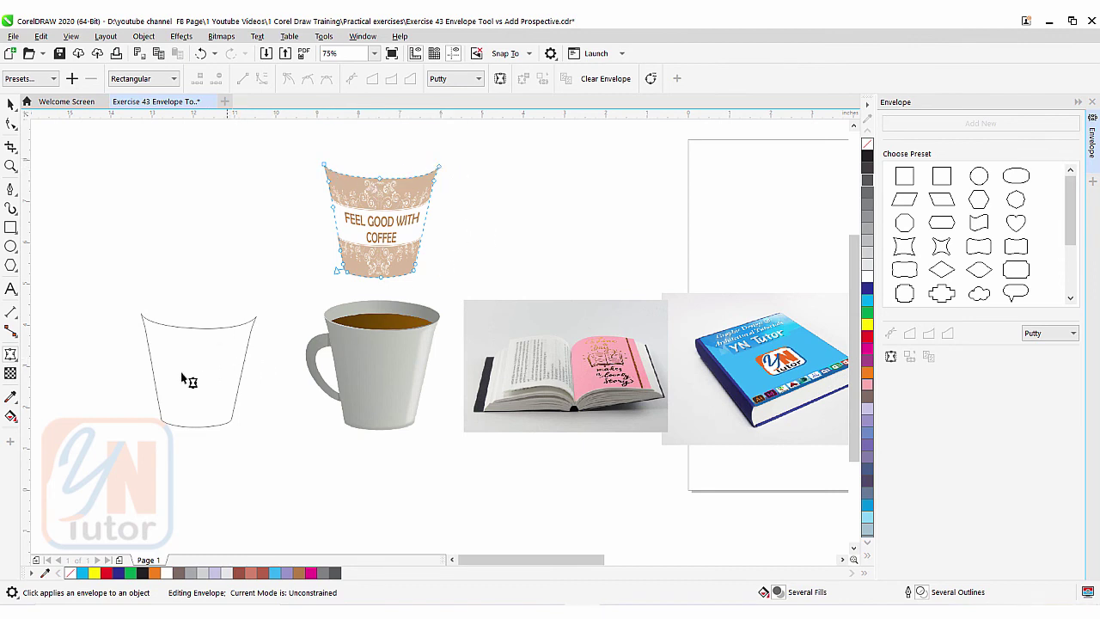
Move the cup-shaped coffee artwork onto the mug body and close the Envelope docker.
click(10, 104)
drag(390, 201, 393, 370)
scroll(393, 369, up, 2)
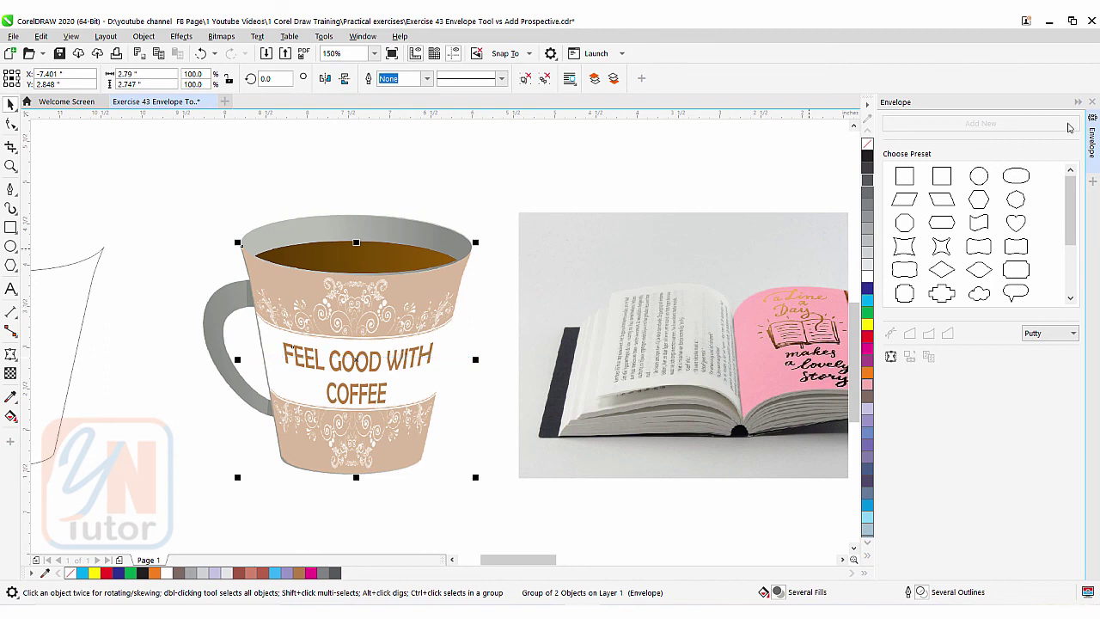
click(1094, 102)
scroll(572, 289, down, 1)
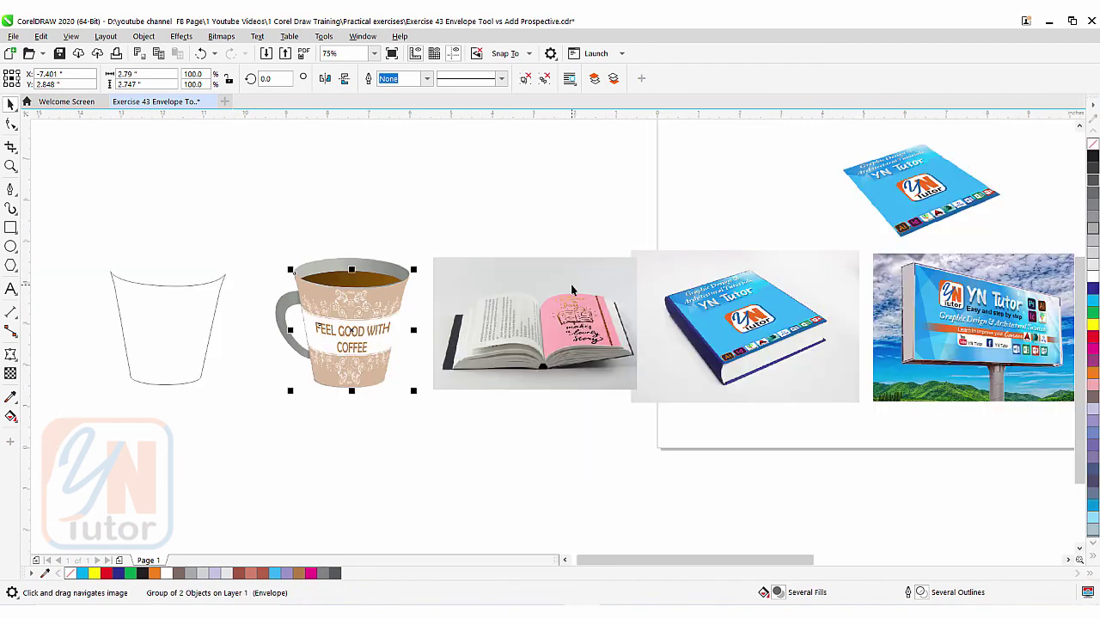